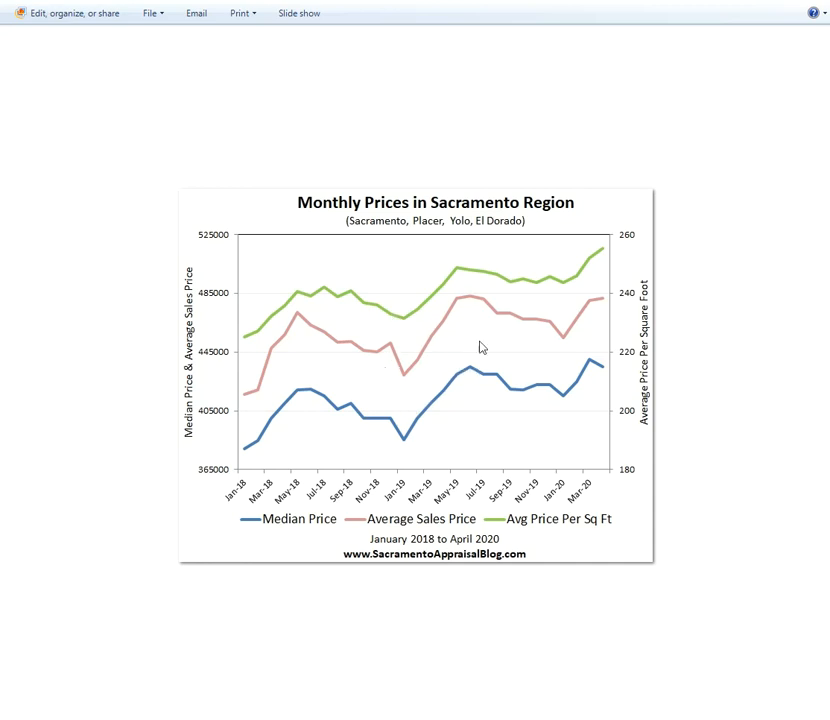
{"action": "left_click_drag", "start_coordinate": [415, 0], "coordinate": [829, 120]}
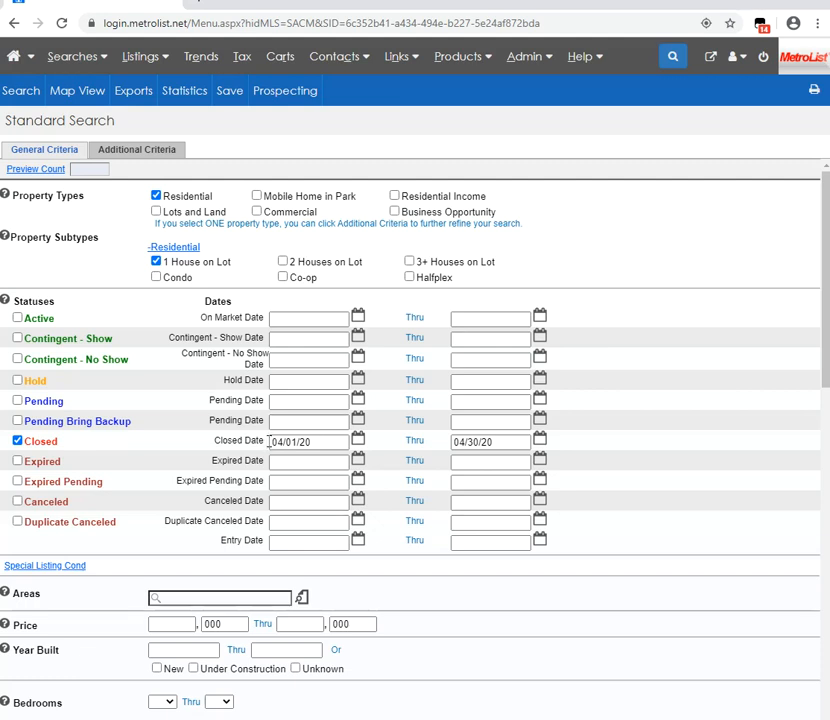
Review the closed-sales search criteria, run the statistics for that search, and examine the average and median selling prices.
{"action": "scroll", "coordinate": [591, 434], "scroll_direction": "down", "scroll_amount": 1}
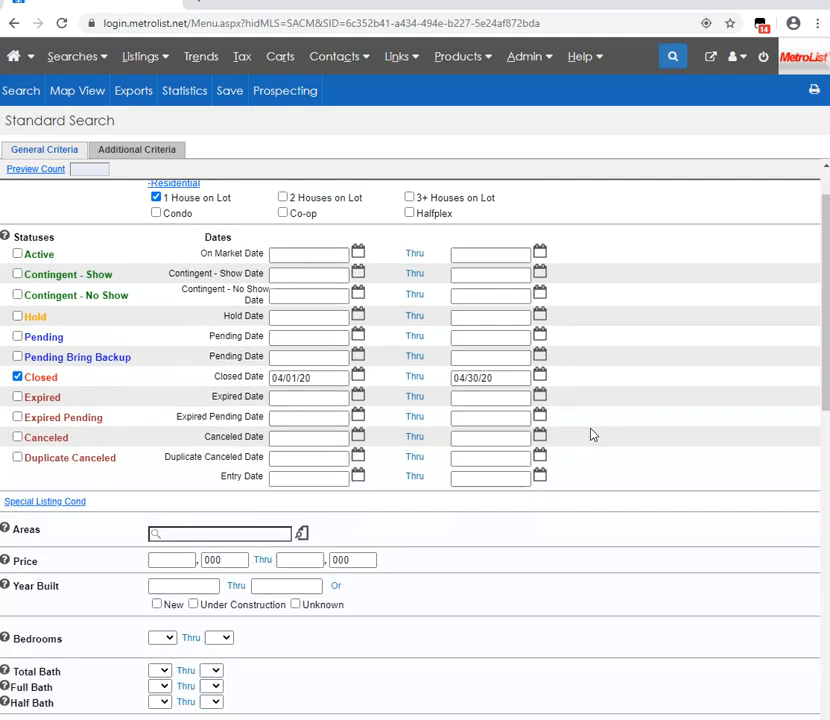
{"action": "scroll", "coordinate": [591, 434], "scroll_direction": "down", "scroll_amount": 7}
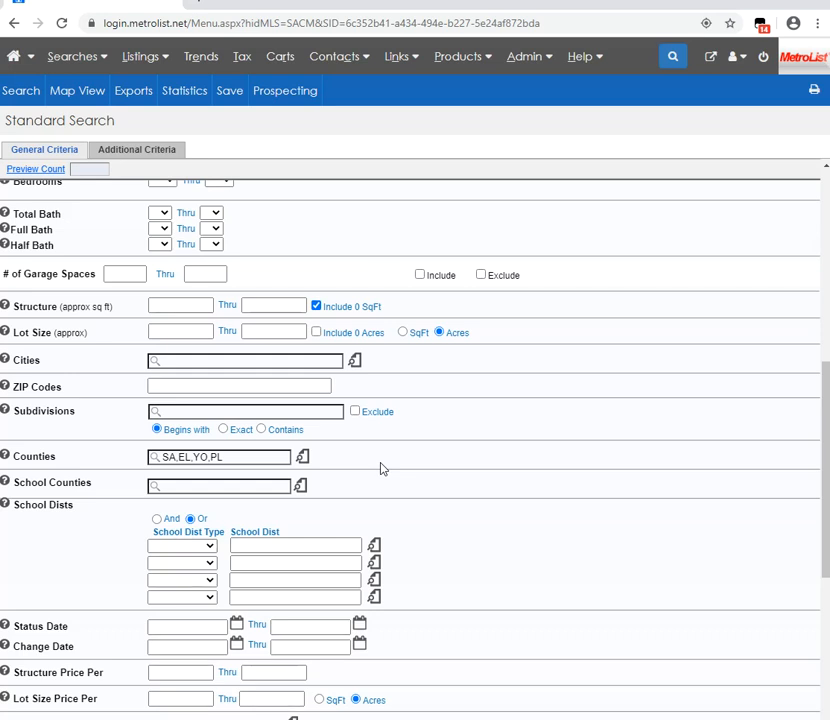
{"action": "scroll", "coordinate": [380, 468], "scroll_direction": "up", "scroll_amount": 5}
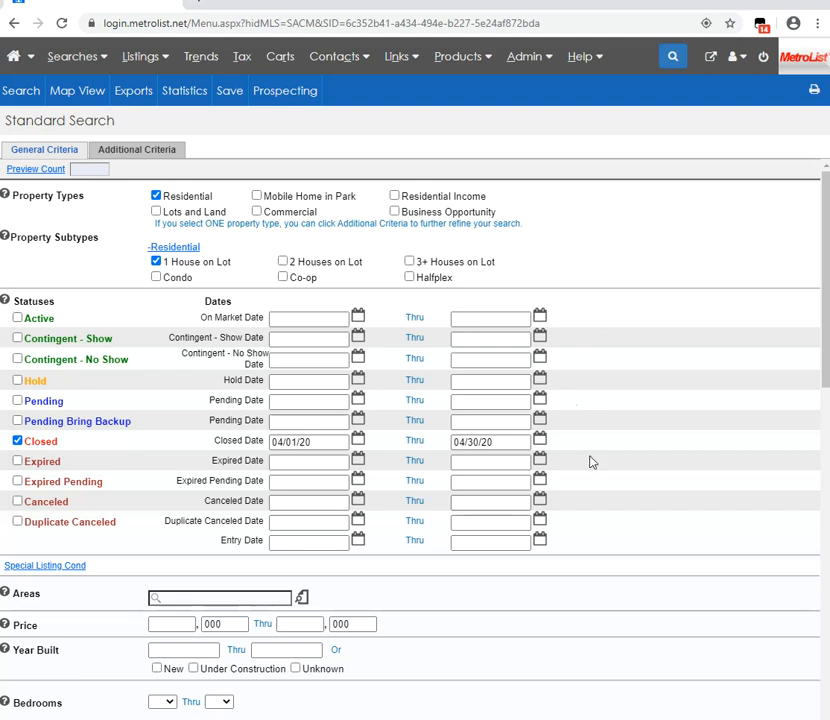
{"action": "left_click", "coordinate": [189, 93]}
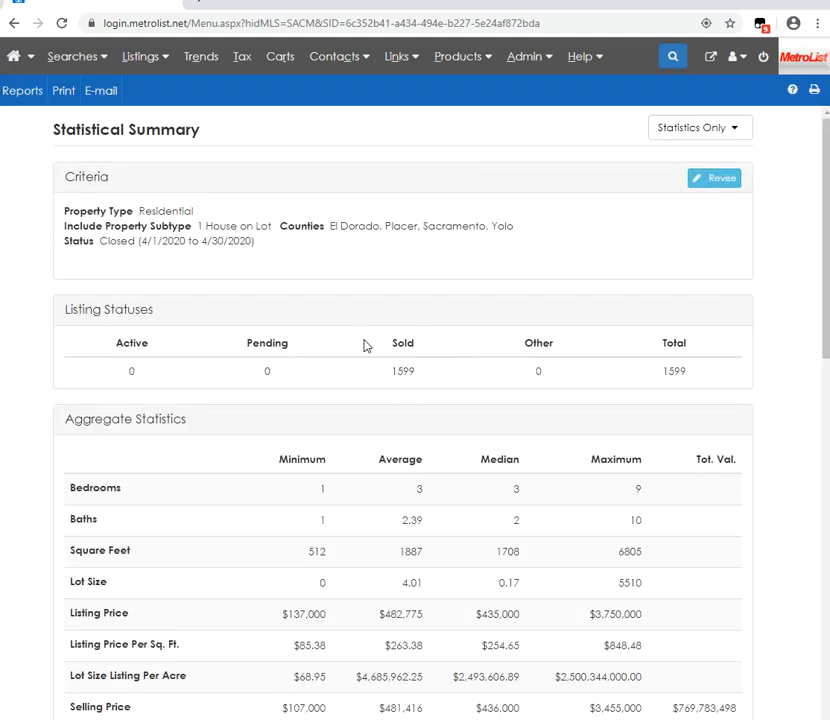
{"action": "scroll", "coordinate": [513, 343], "scroll_direction": "down", "scroll_amount": 3}
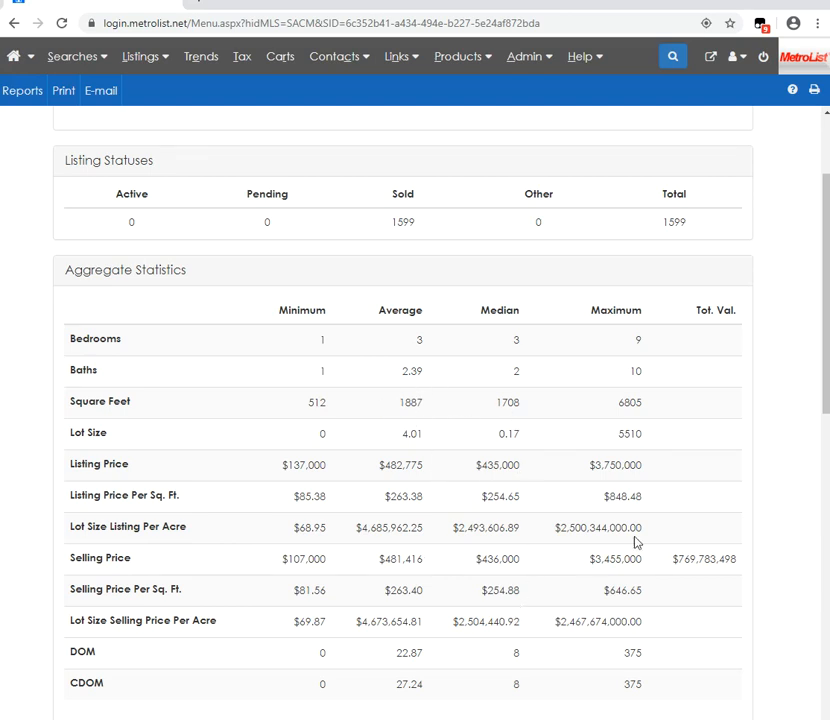
{"action": "scroll", "coordinate": [630, 528], "scroll_direction": "up", "scroll_amount": 2}
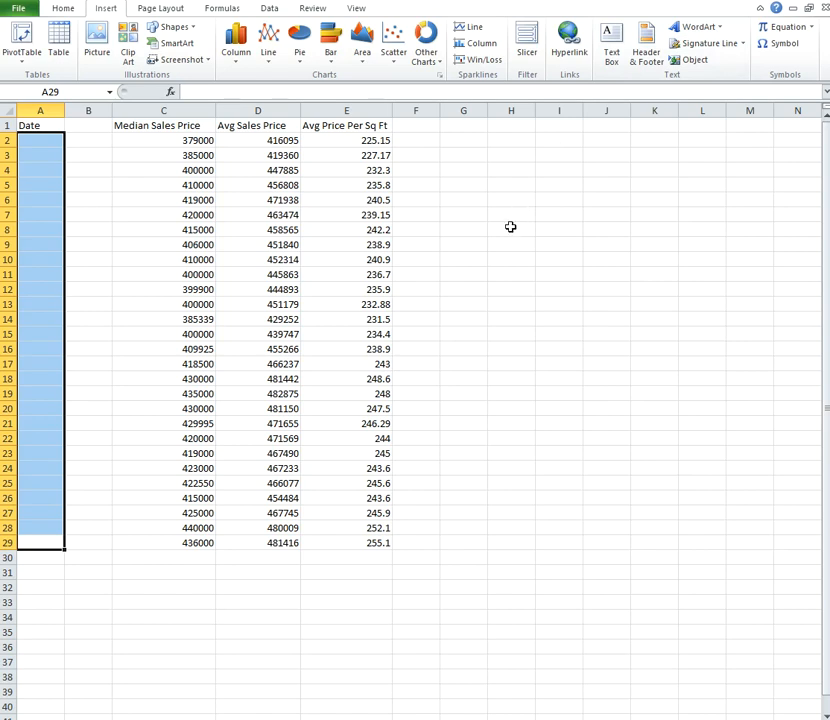
Switch to Excel and enter January-2018 as the first date in cell A2.
{"action": "left_click", "coordinate": [134, 452]}
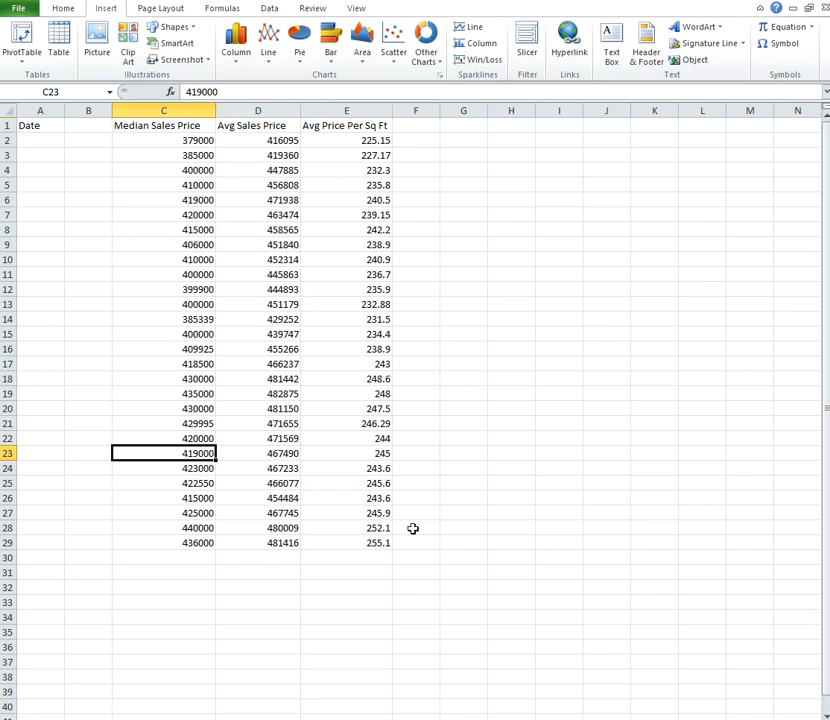
{"action": "left_click", "coordinate": [477, 295]}
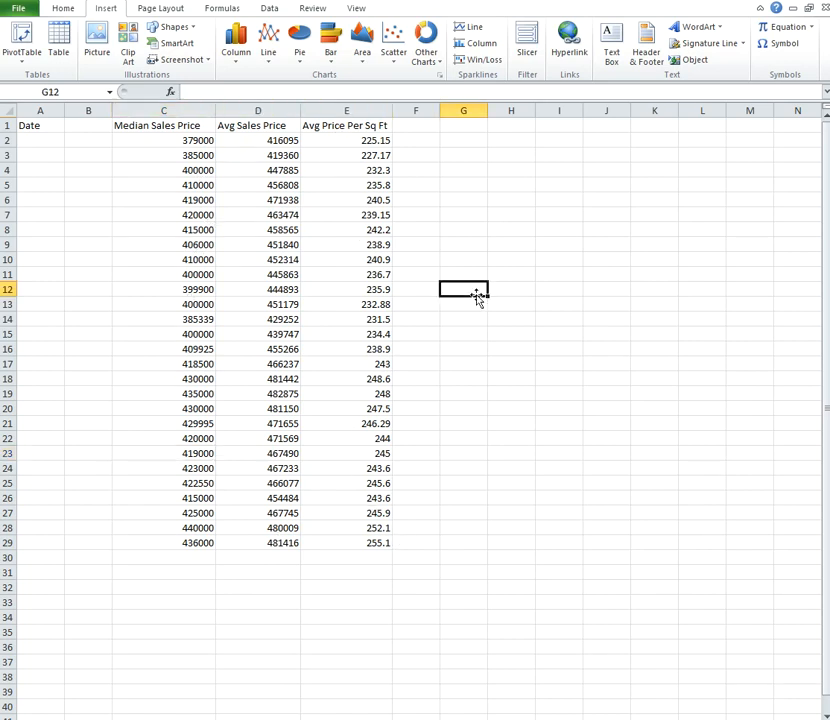
{"action": "left_click", "coordinate": [52, 143]}
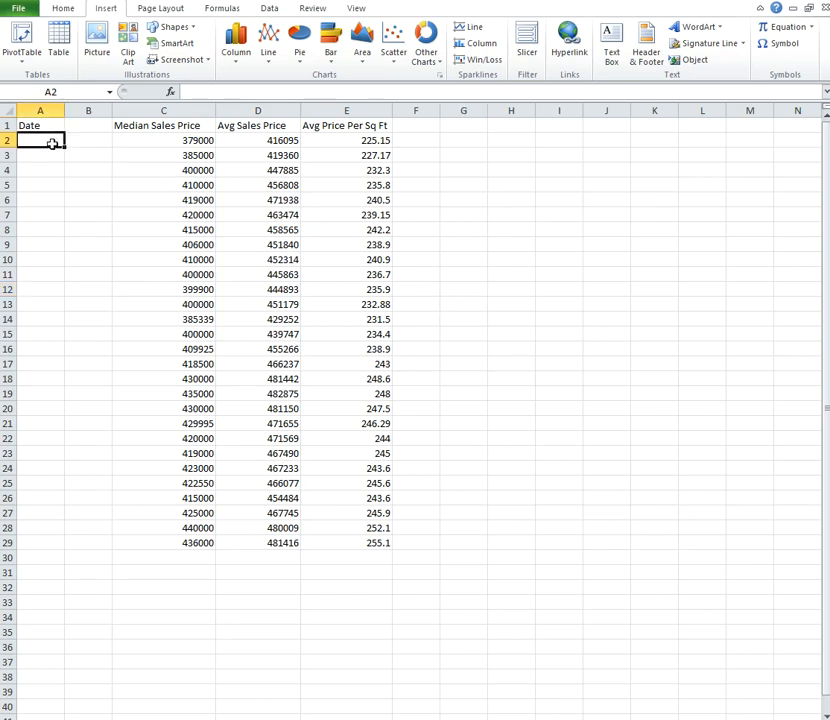
{"action": "type", "text": "J"}
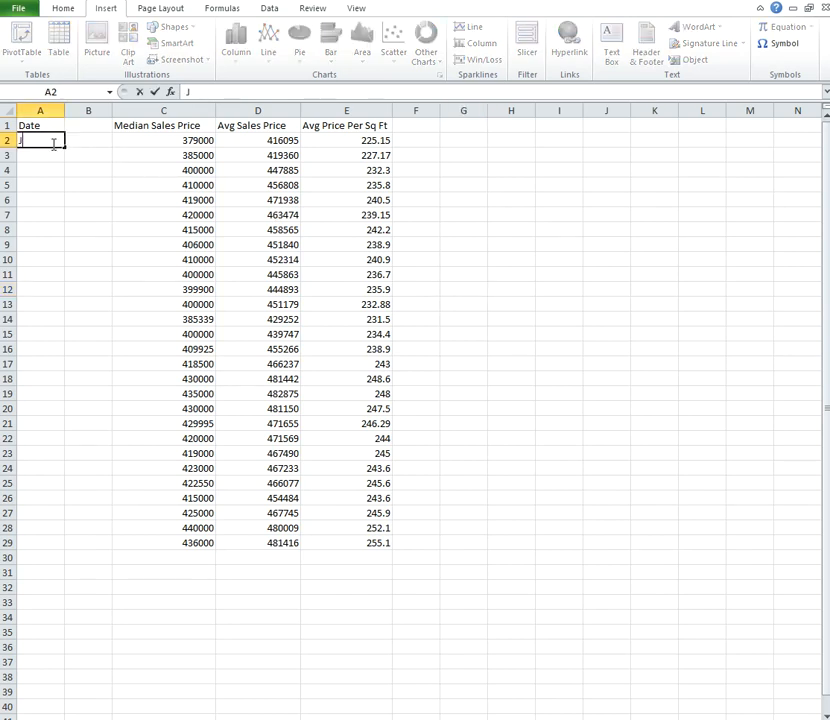
{"action": "type", "text": "anuary-2018"}
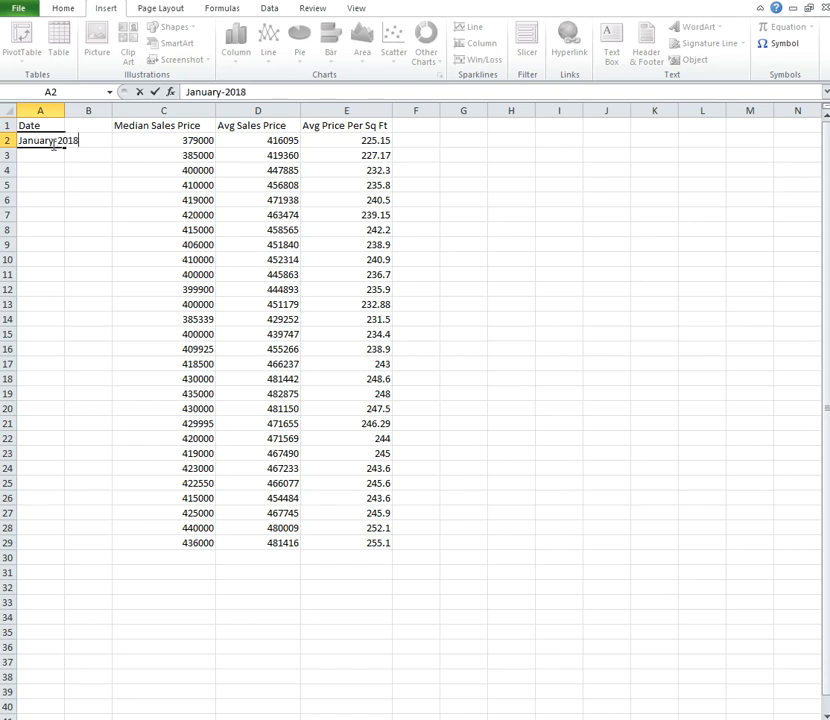
{"action": "key", "text": "Return"}
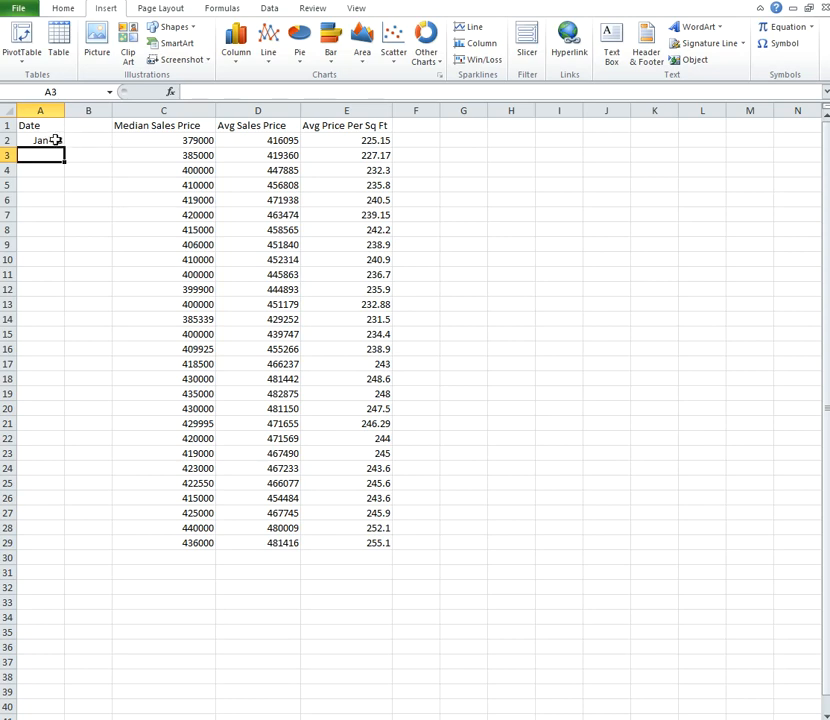
Fill the monthly date series down from cell A2 to A29, alongside the last price row.
{"action": "left_click", "coordinate": [55, 140]}
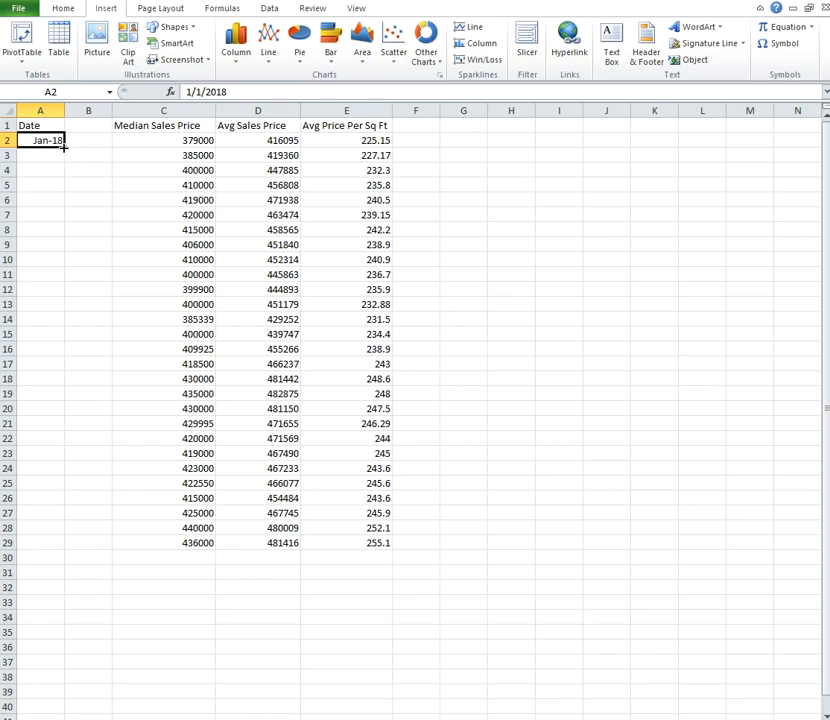
{"action": "left_click_drag", "start_coordinate": [63, 146], "coordinate": [52, 546]}
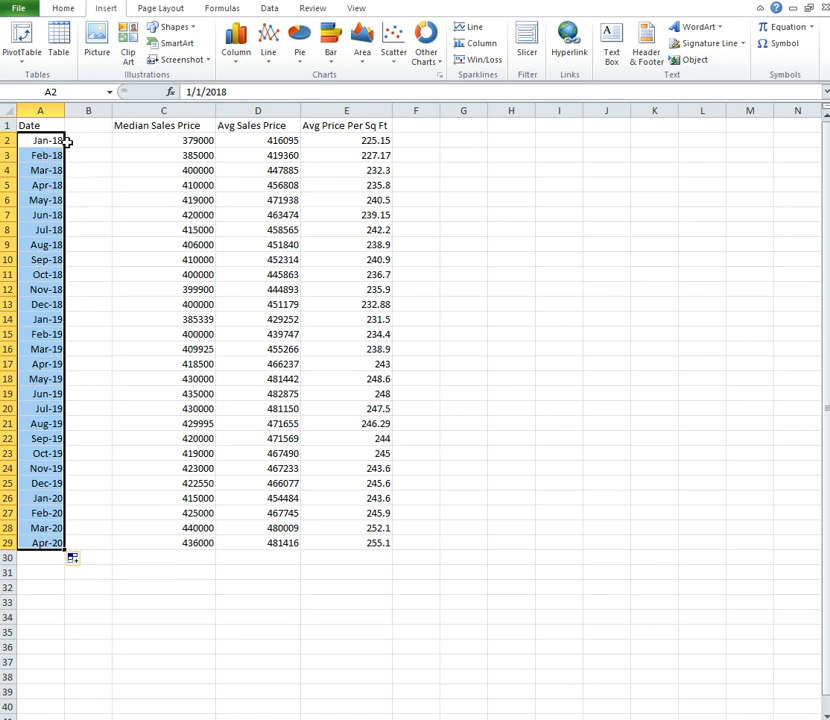
{"action": "left_click", "coordinate": [153, 568]}
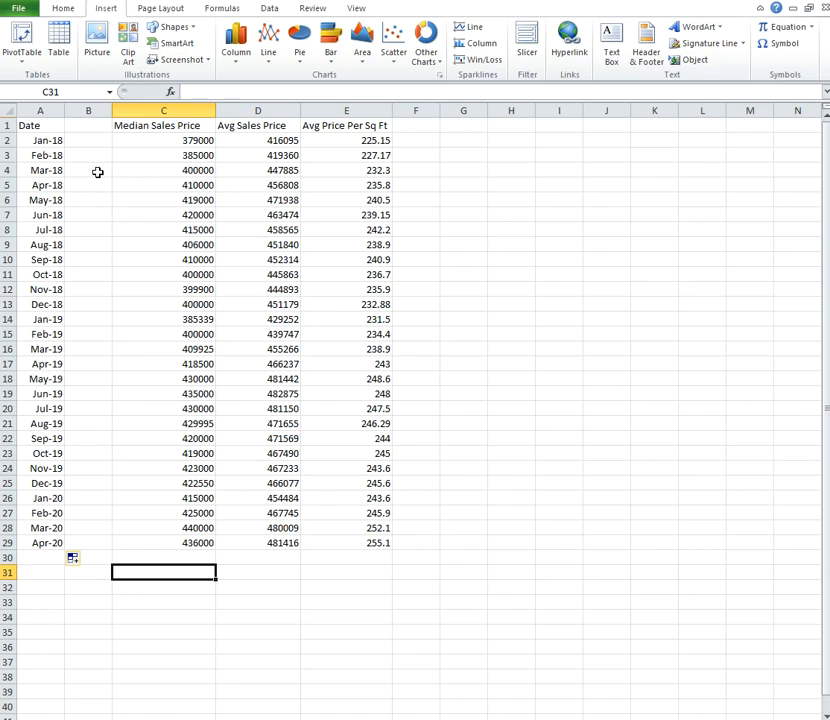
Insert a basic 2-D line chart from columns A, C, D and E, then move and enlarge it over the data.
{"action": "left_click", "coordinate": [44, 108]}
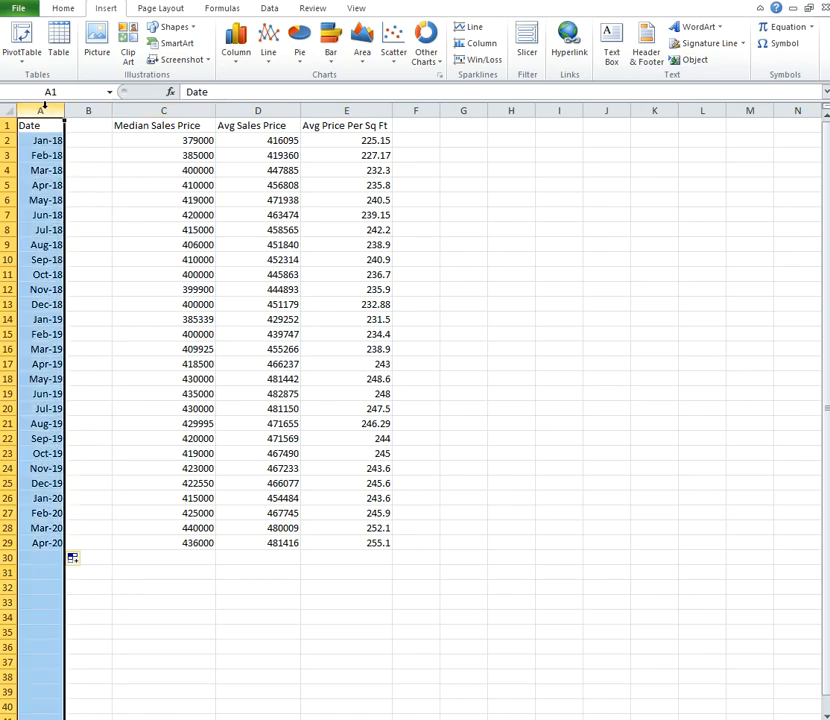
{"action": "left_click", "coordinate": [171, 108], "text": "ctrl"}
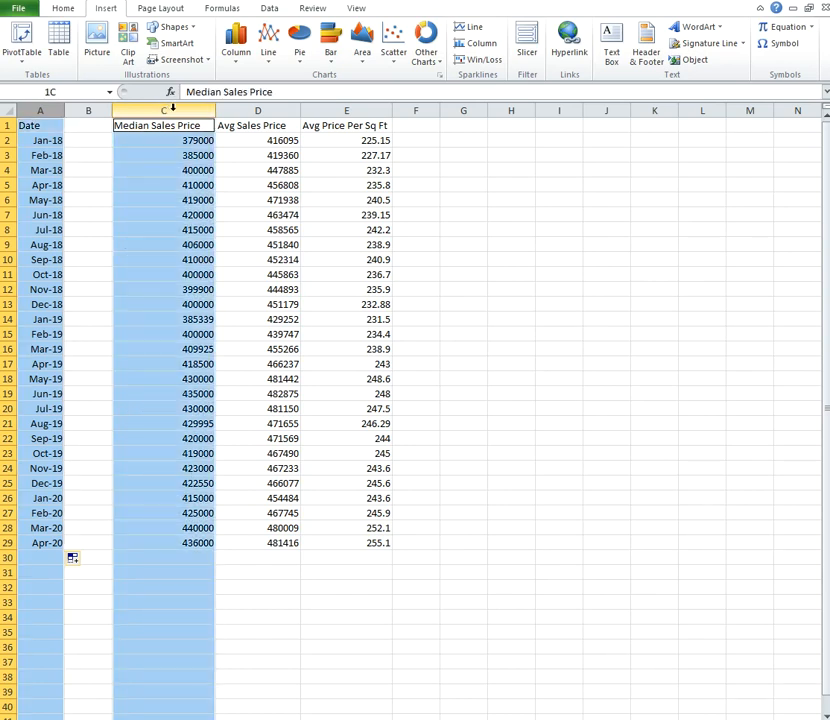
{"action": "left_click_drag", "start_coordinate": [211, 110], "coordinate": [345, 115]}
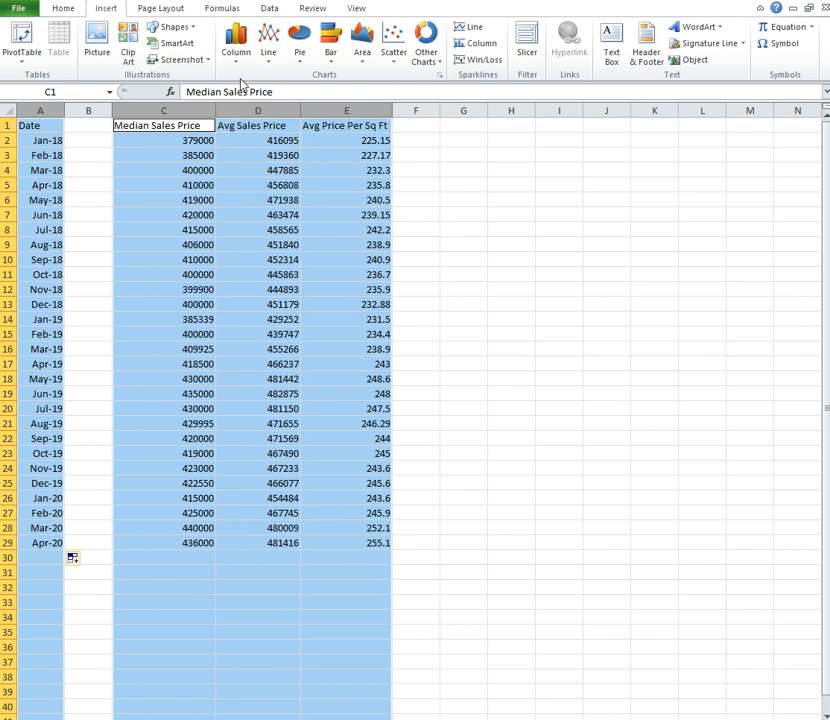
{"action": "left_click", "coordinate": [62, 9]}
{"action": "left_click", "coordinate": [103, 10]}
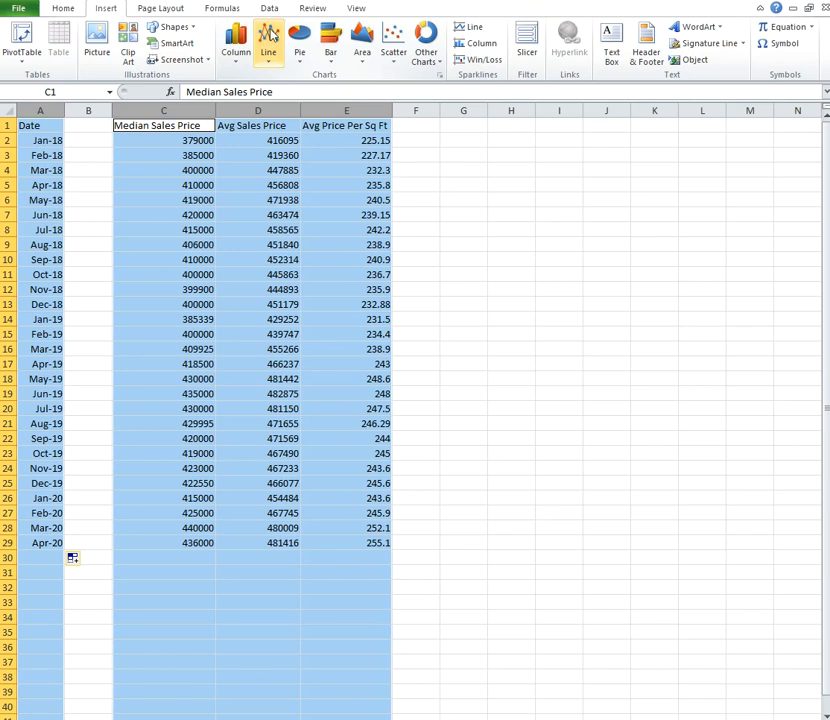
{"action": "left_click", "coordinate": [269, 38]}
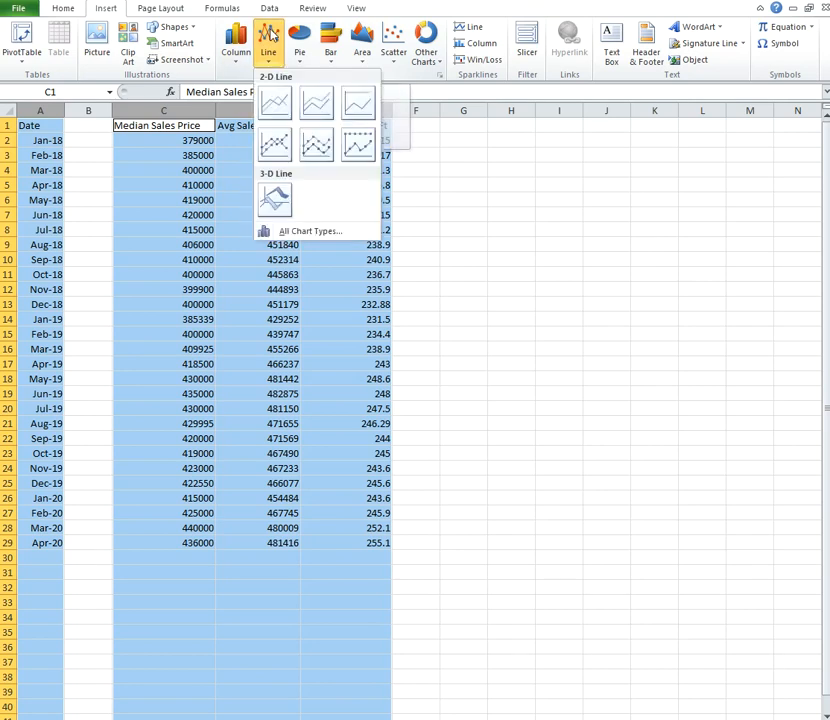
{"action": "left_click", "coordinate": [283, 106]}
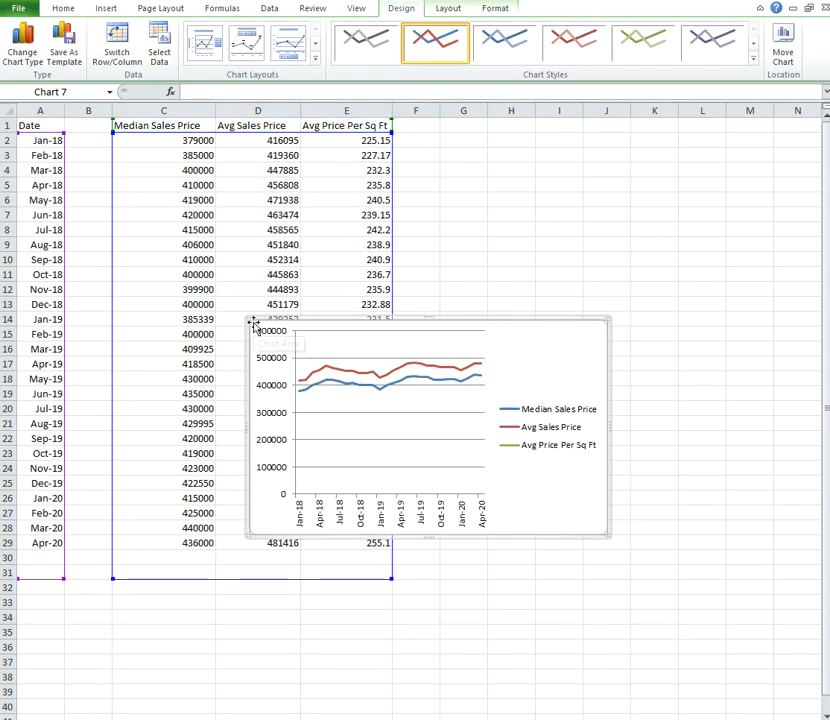
{"action": "left_click_drag", "start_coordinate": [249, 320], "coordinate": [126, 163]}
{"action": "left_click_drag", "start_coordinate": [537, 241], "coordinate": [617, 224]}
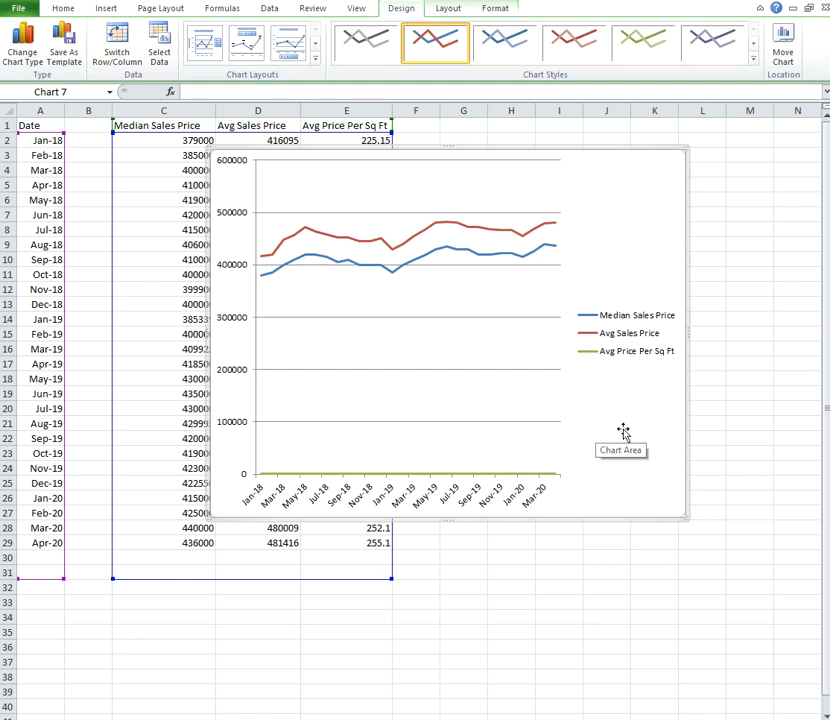
Plot the Avg Price Per Sq Ft series on the secondary axis.
{"action": "left_click", "coordinate": [487, 474]}
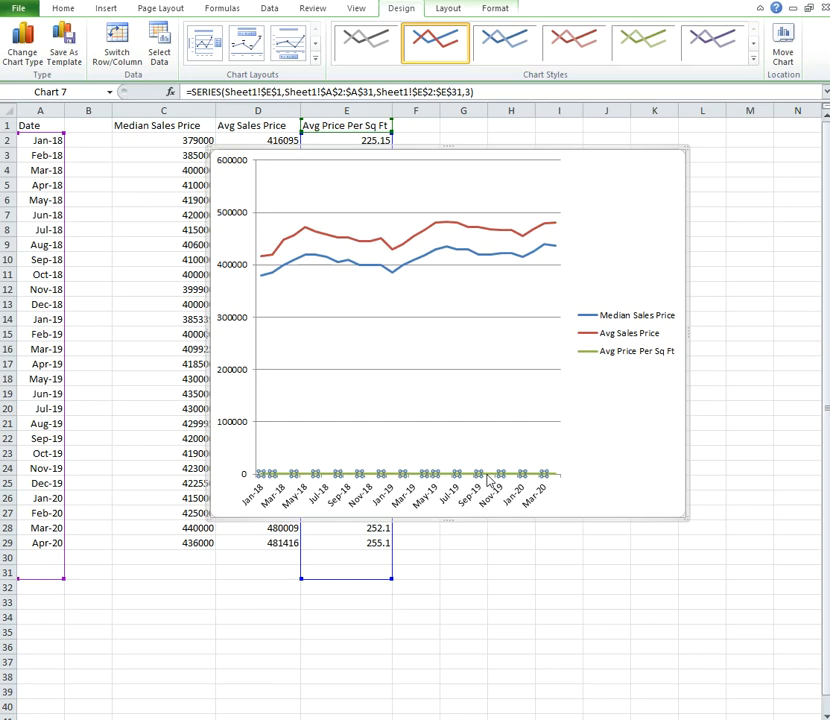
{"action": "right_click", "coordinate": [487, 476]}
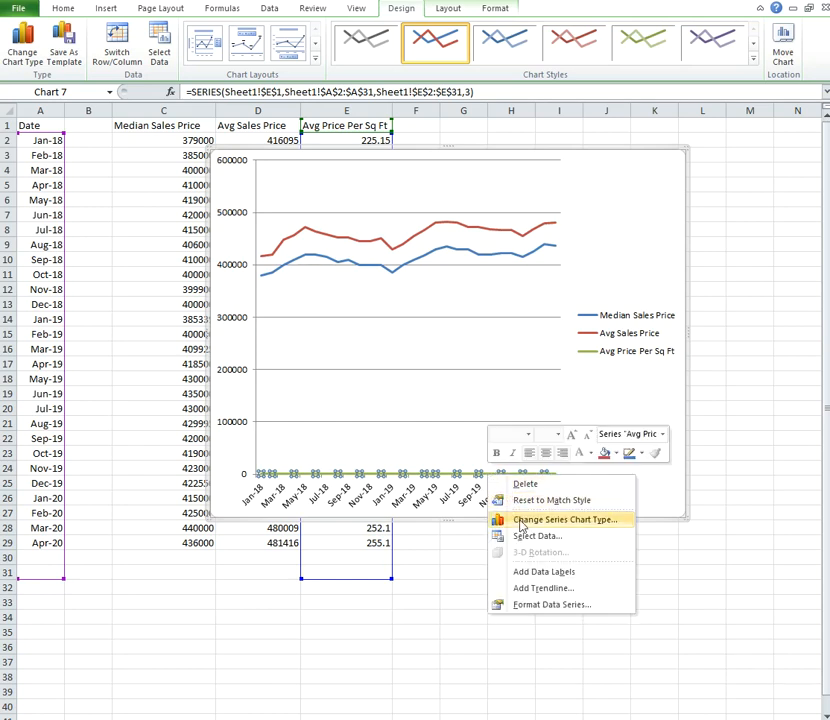
{"action": "left_click", "coordinate": [569, 605]}
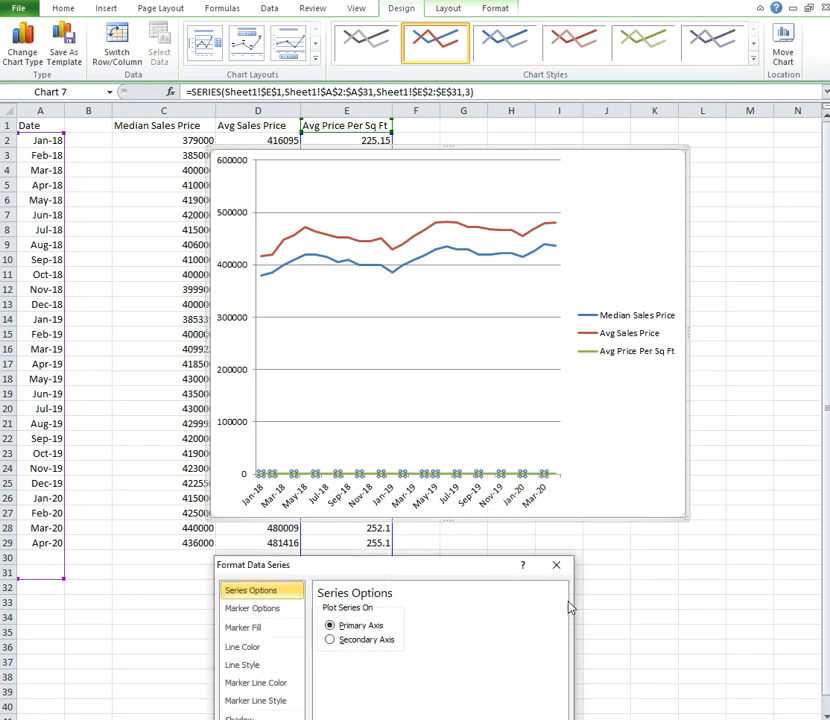
{"action": "left_click_drag", "start_coordinate": [422, 569], "coordinate": [477, 224]}
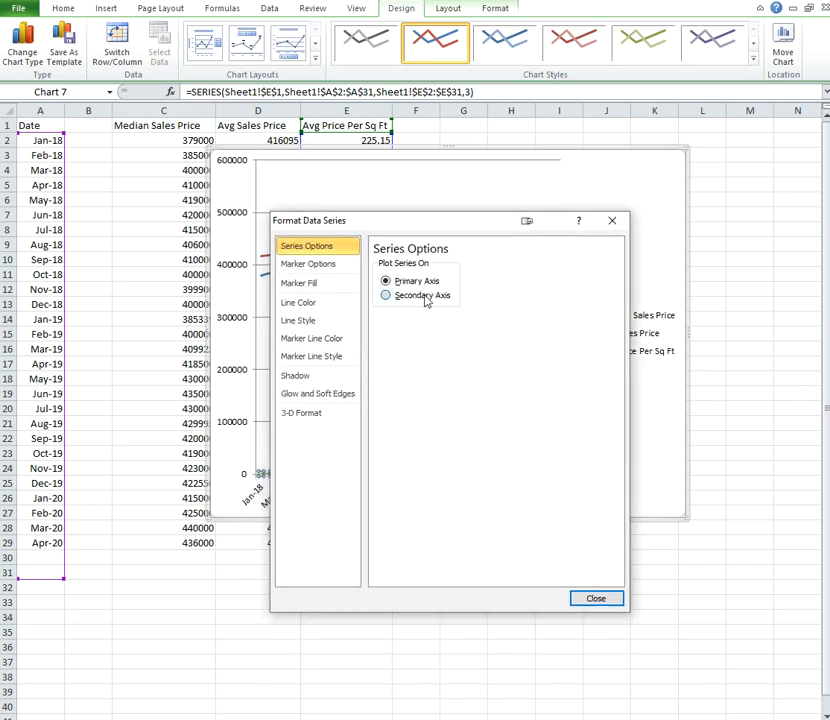
{"action": "left_click", "coordinate": [424, 297]}
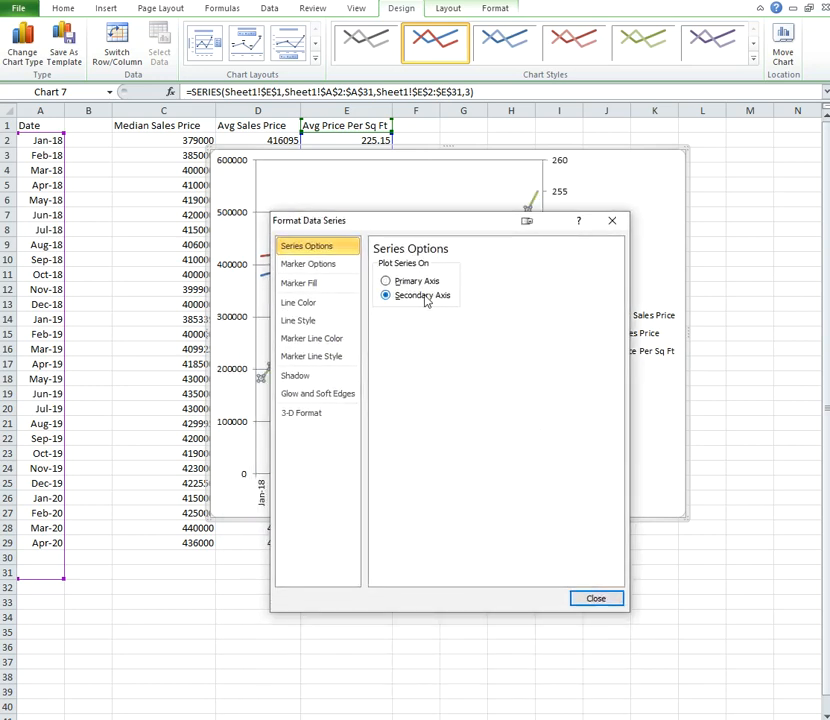
{"action": "left_click", "coordinate": [598, 600]}
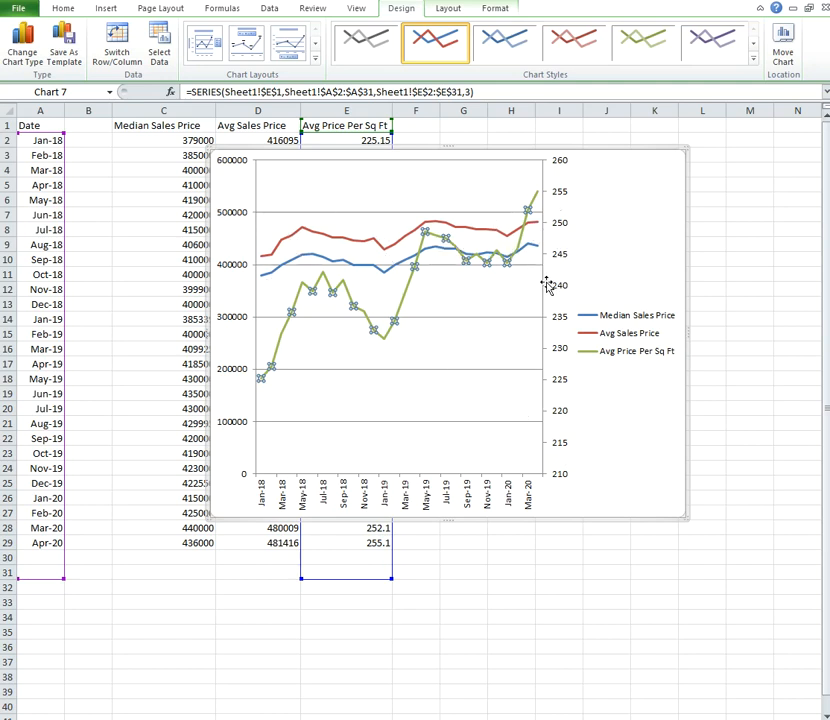
Set the chart legend's position to Bottom.
{"action": "right_click", "coordinate": [639, 333]}
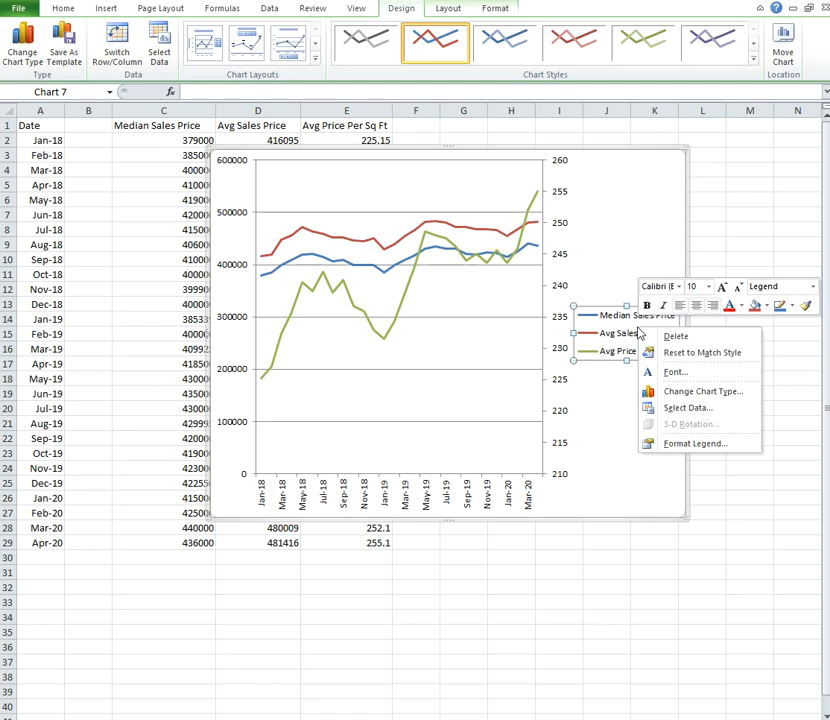
{"action": "left_click", "coordinate": [688, 444]}
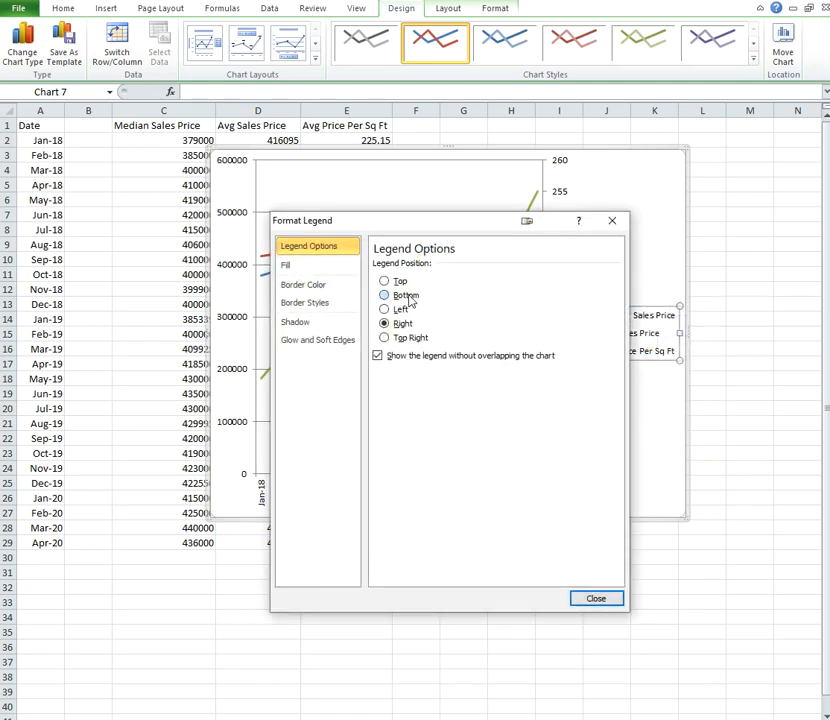
{"action": "left_click", "coordinate": [385, 295]}
{"action": "left_click", "coordinate": [594, 597]}
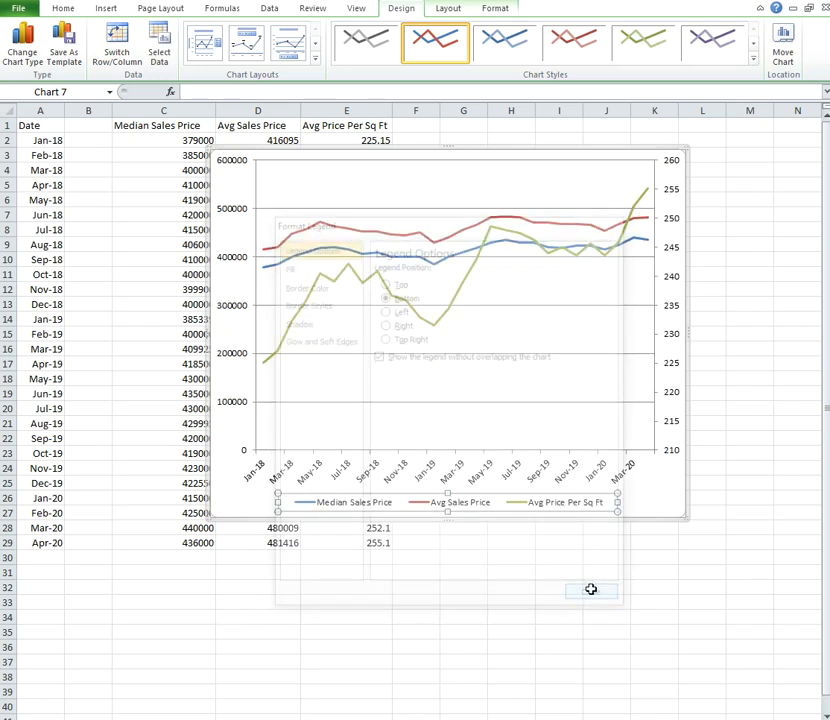
Increase the chart legend's font size to 12.
{"action": "right_click", "coordinate": [501, 503]}
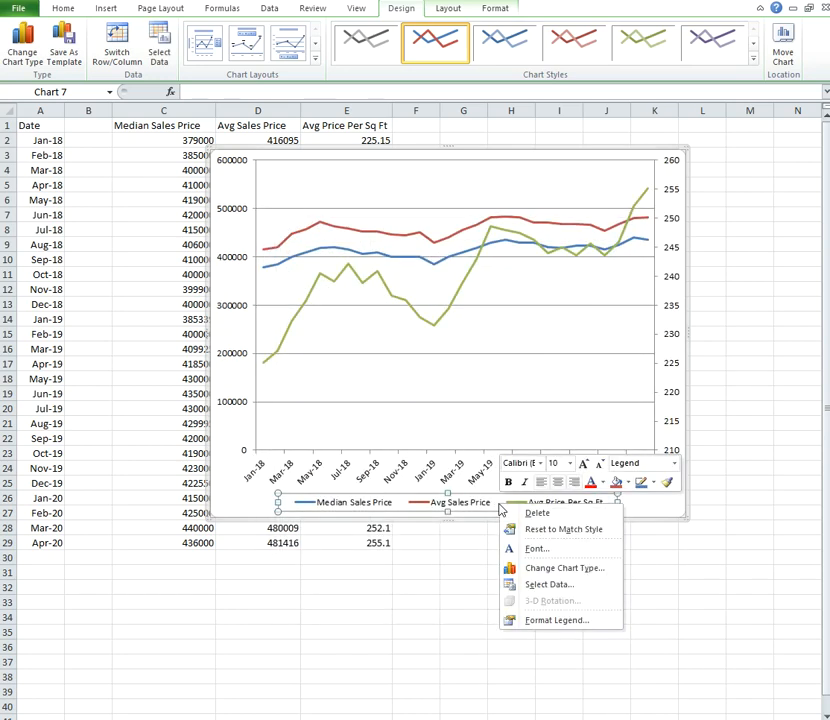
{"action": "left_click", "coordinate": [582, 465]}
{"action": "left_click", "coordinate": [582, 465]}
{"action": "left_click", "coordinate": [582, 465]}
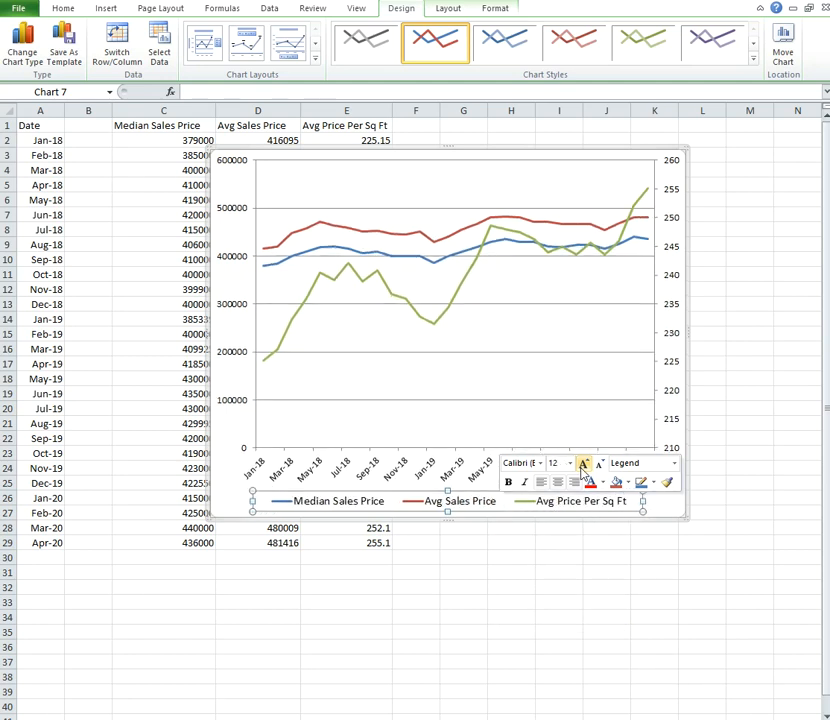
{"action": "left_click", "coordinate": [494, 426]}
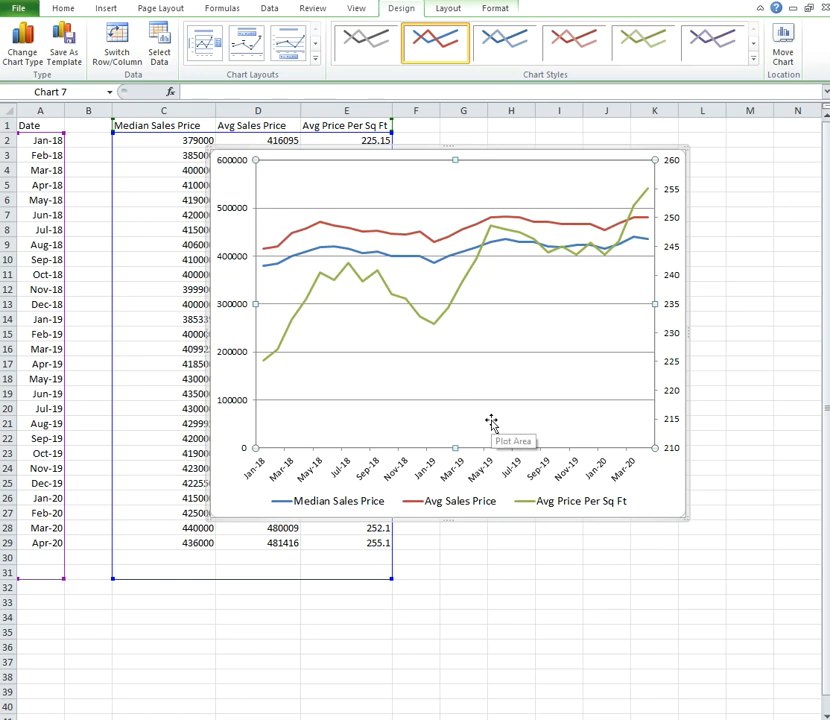
Give the chart's plot area a solid black border line.
{"action": "double_click", "coordinate": [491, 423]}
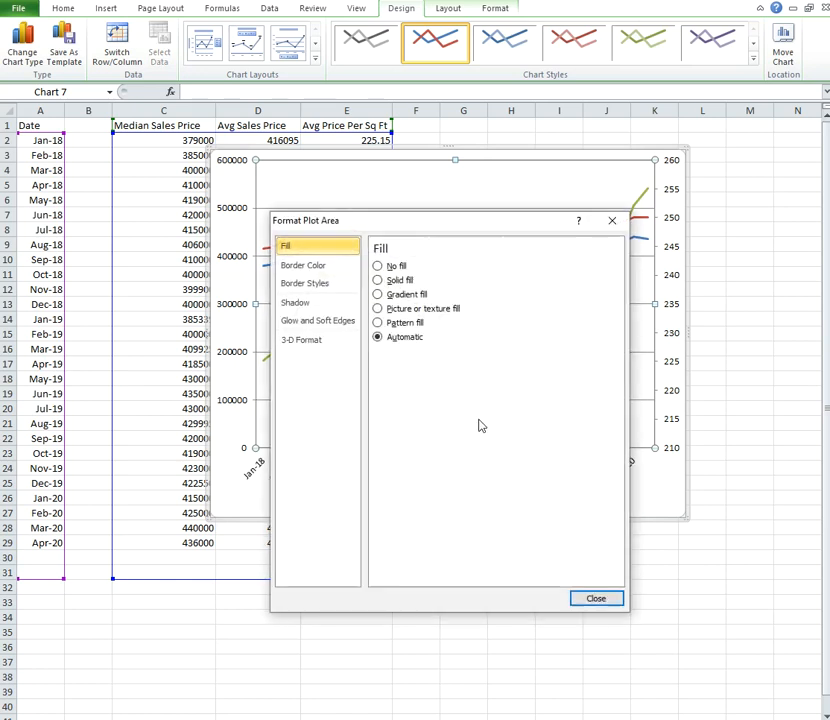
{"action": "left_click", "coordinate": [328, 266]}
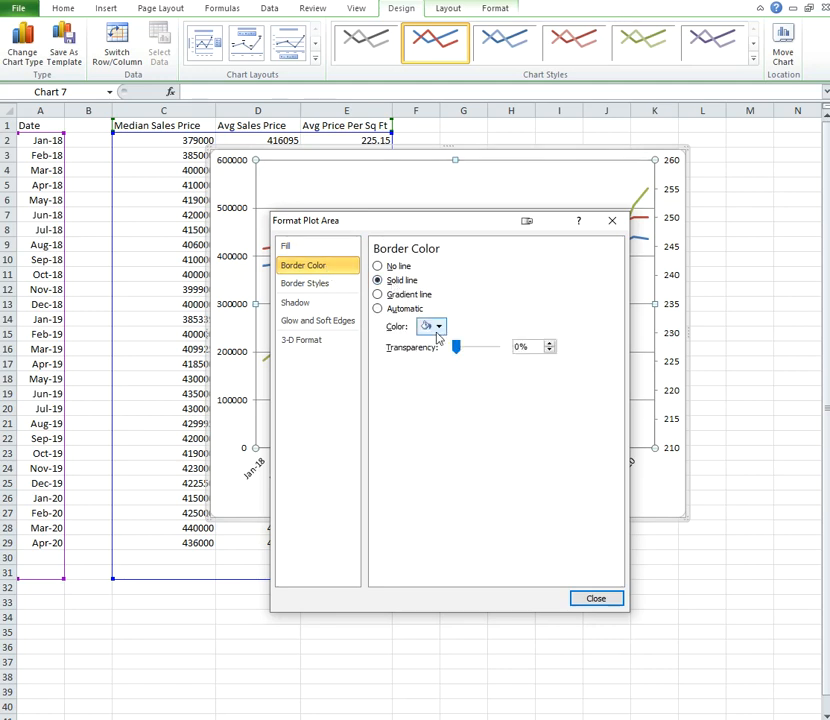
{"action": "left_click", "coordinate": [436, 328]}
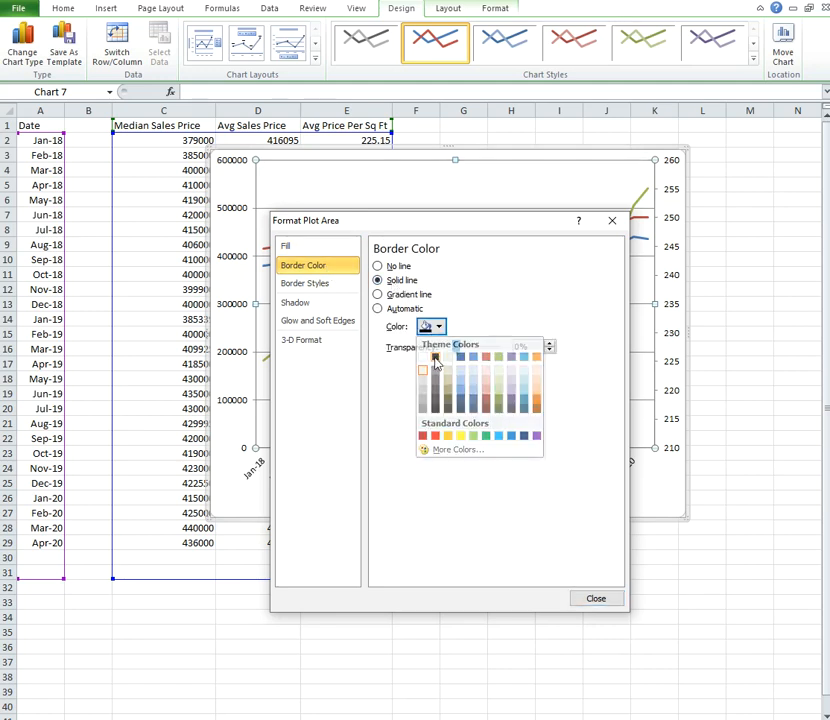
{"action": "left_click", "coordinate": [435, 358]}
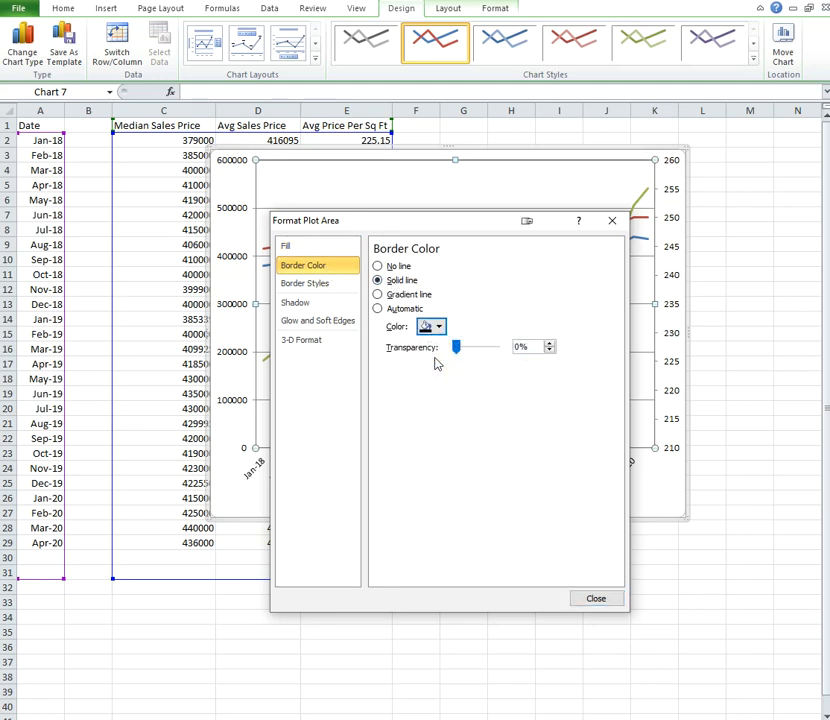
{"action": "left_click", "coordinate": [599, 599]}
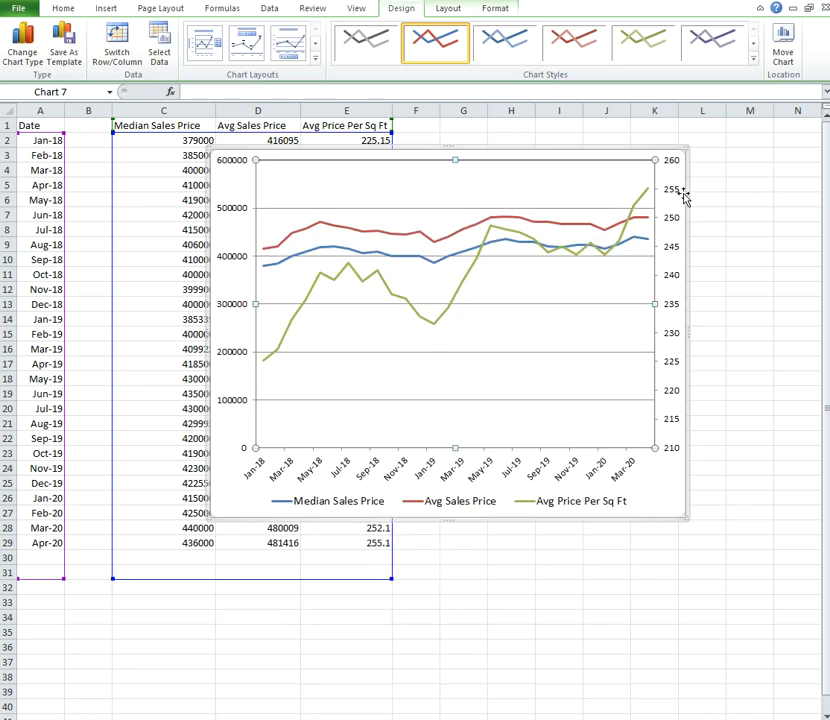
Set the border of the whole chart area to no line.
{"action": "double_click", "coordinate": [666, 496]}
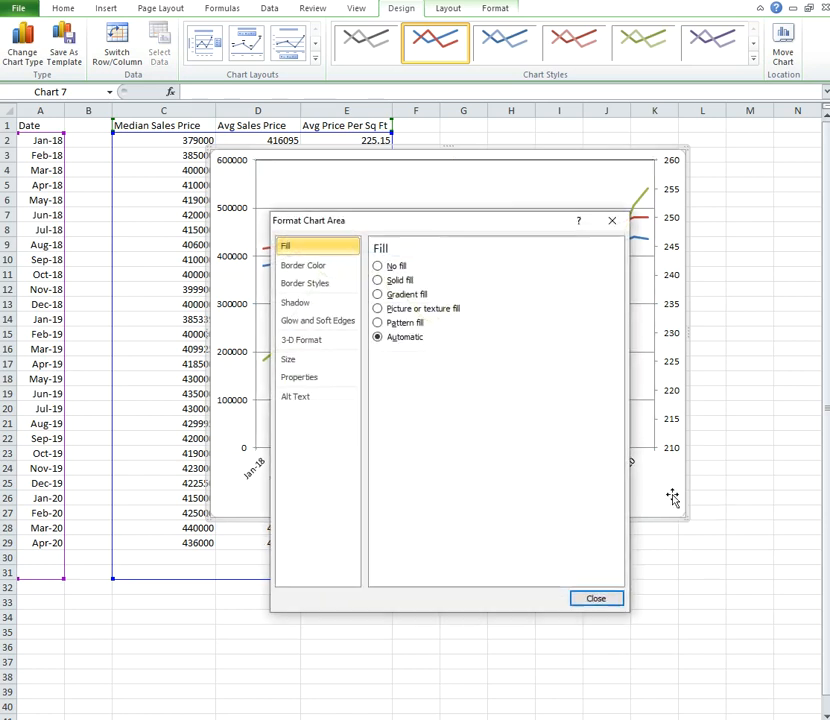
{"action": "left_click", "coordinate": [313, 271]}
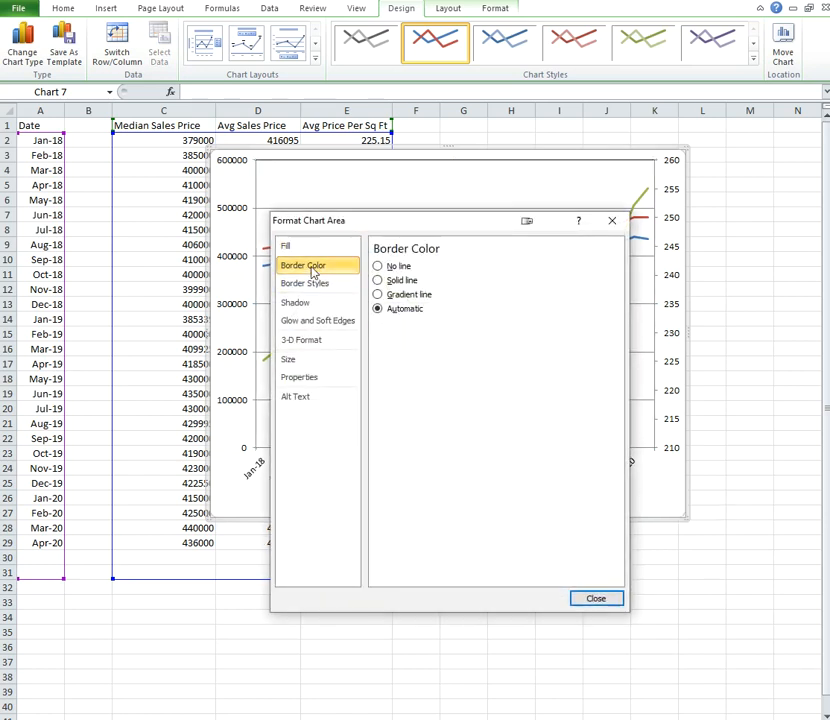
{"action": "left_click", "coordinate": [394, 268]}
{"action": "left_click", "coordinate": [601, 601]}
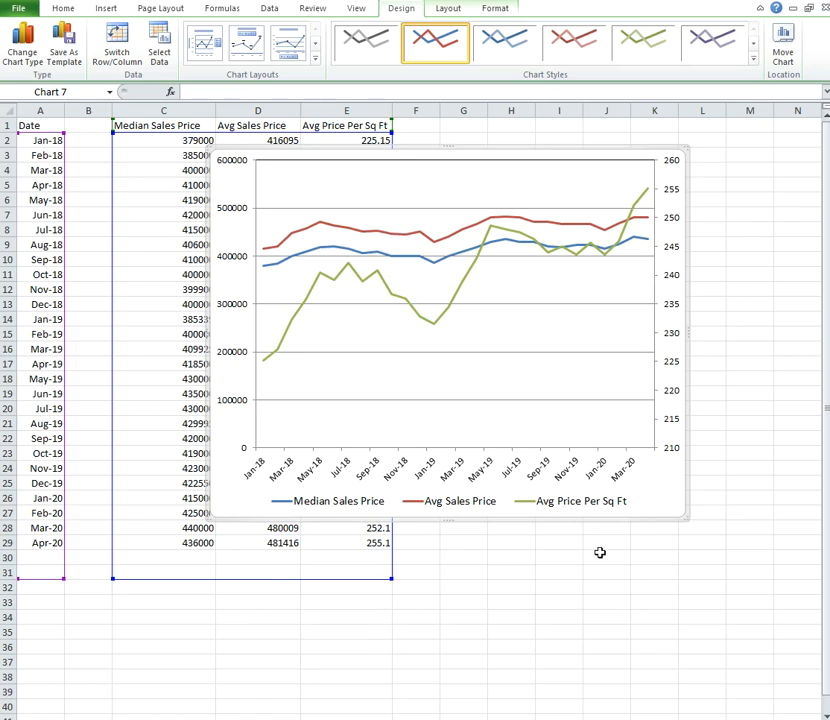
Format the major horizontal gridlines as solid lines in the lightest gray theme color.
{"action": "right_click", "coordinate": [416, 358]}
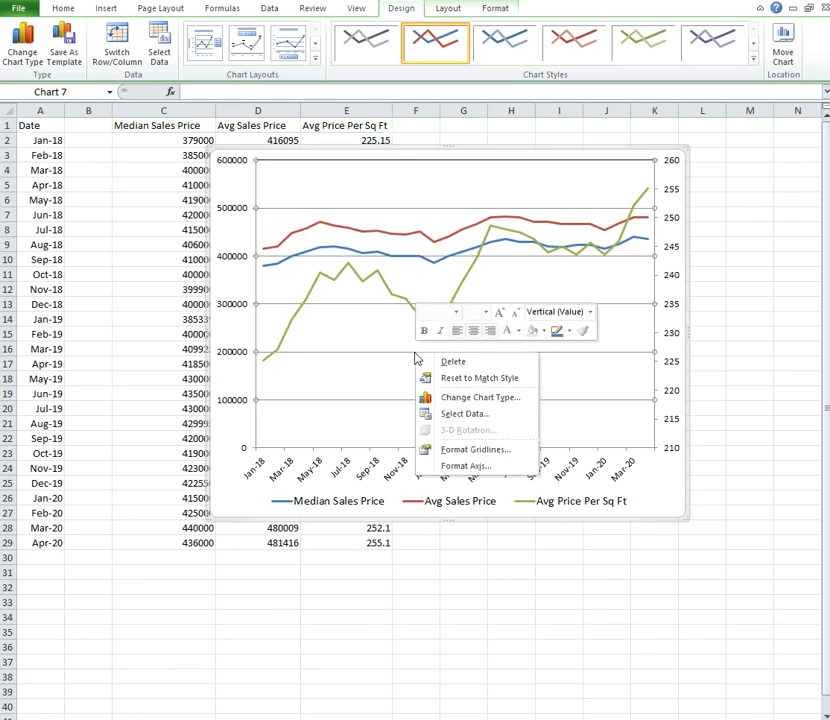
{"action": "left_click", "coordinate": [470, 449]}
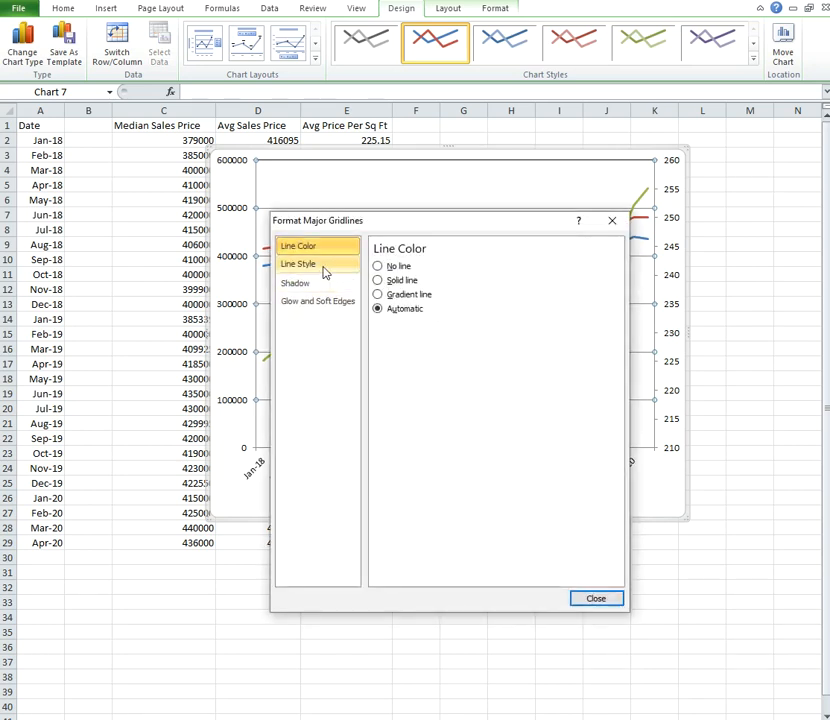
{"action": "left_click", "coordinate": [395, 282]}
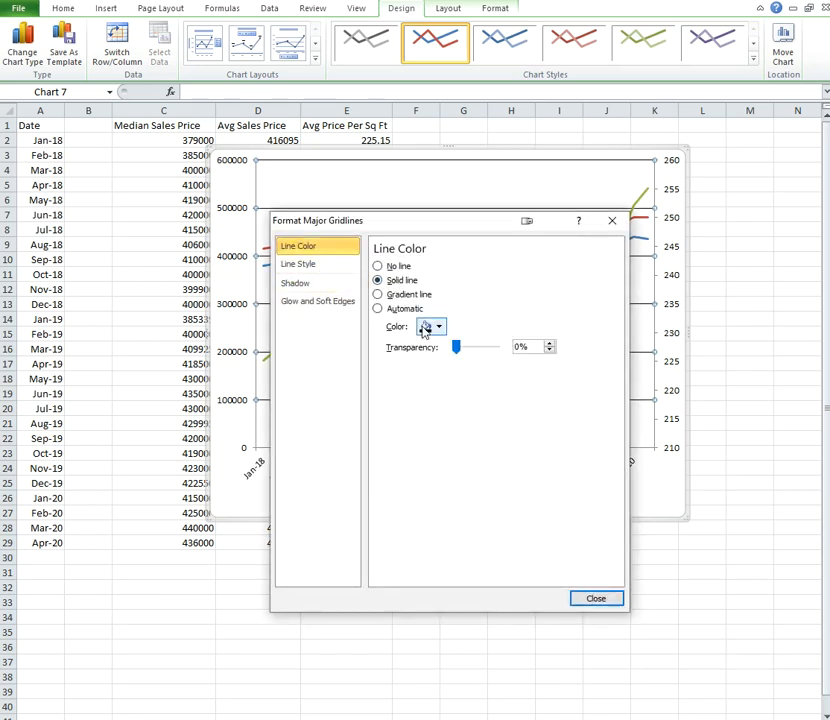
{"action": "left_click", "coordinate": [426, 327]}
{"action": "left_click", "coordinate": [424, 373]}
{"action": "left_click", "coordinate": [599, 601]}
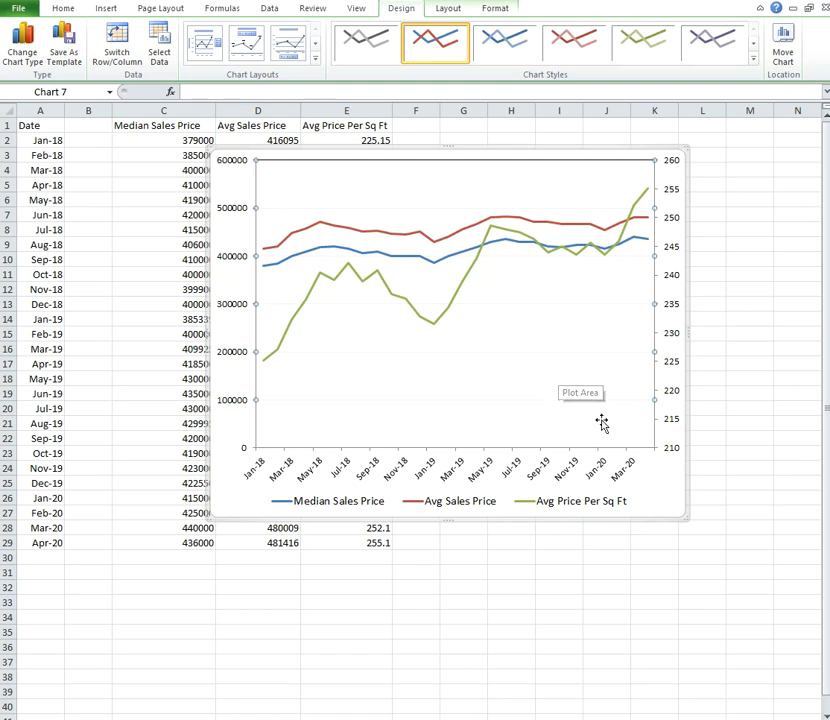
{"action": "left_click", "coordinate": [660, 490]}
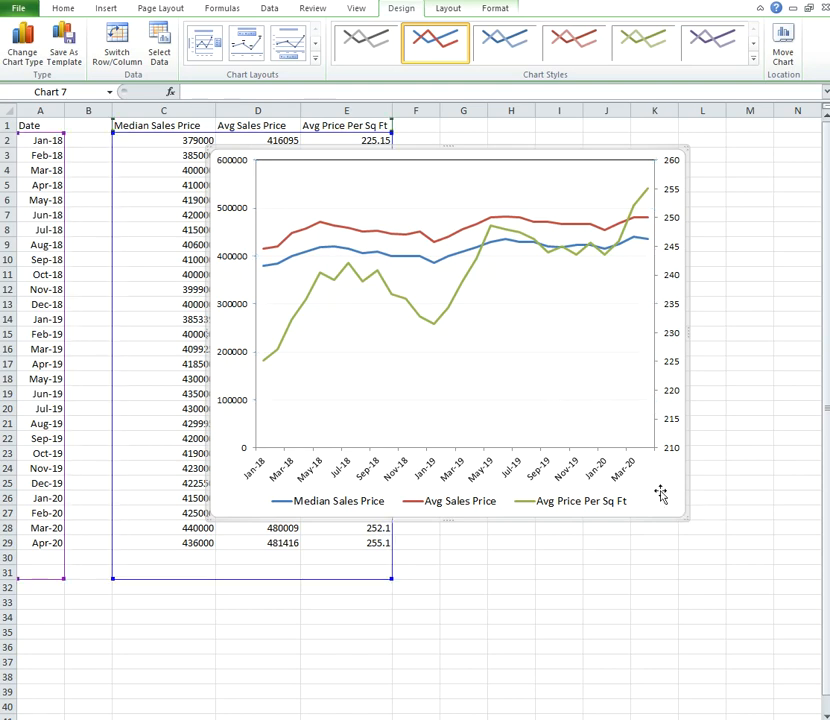
Add a centered overlay title to the chart and select its placeholder text.
{"action": "left_click", "coordinate": [448, 10]}
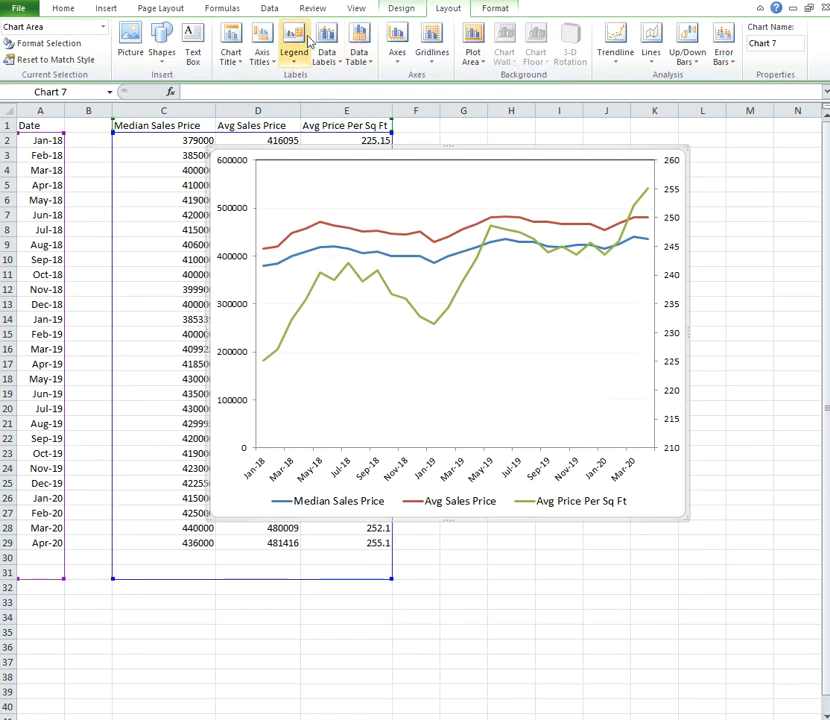
{"action": "left_click", "coordinate": [236, 45]}
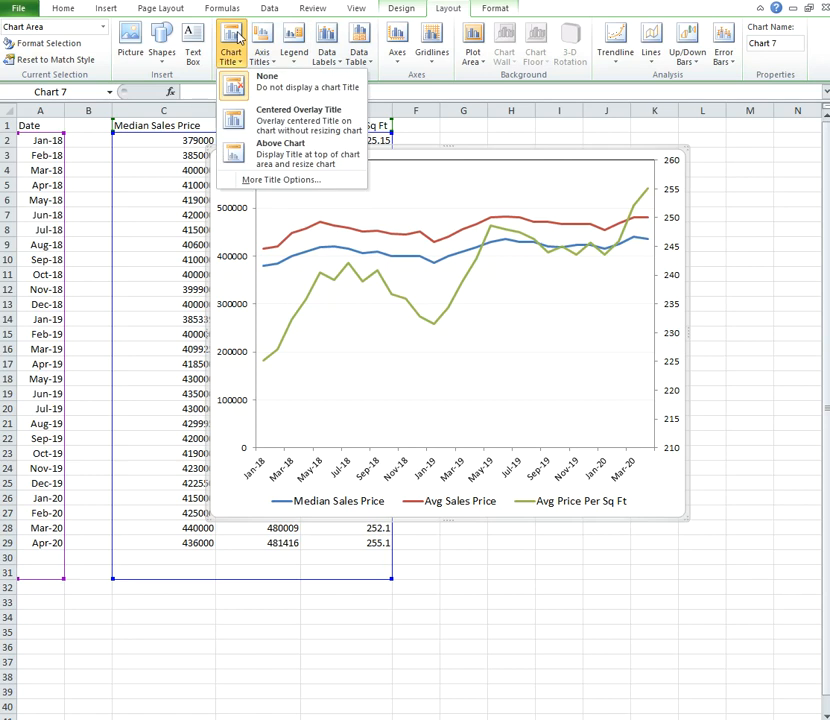
{"action": "left_click", "coordinate": [289, 123]}
{"action": "left_click_drag", "start_coordinate": [410, 168], "coordinate": [442, 193]}
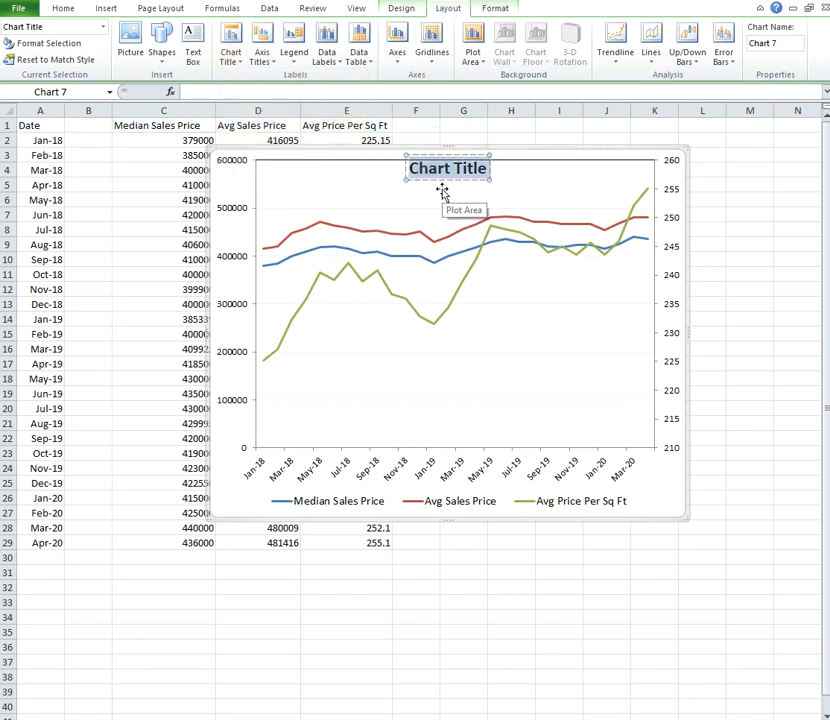
{"action": "type", "text": "Price Trends in Sa"}
{"action": "type", "text": "cramento"}
{"action": "key", "text": "BackSpace"}
{"action": "key", "text": "BackSpace"}
{"action": "key", "text": "BackSpace"}
{"action": "key", "text": "BackSpace"}
{"action": "key", "text": "BackSpace"}
{"action": "key", "text": "BackSpace"}
{"action": "key", "text": "BackSpace"}
{"action": "key", "text": "BackSpace"}
{"action": "key", "text": "BackSpace"}
{"action": "key", "text": "BackSpace"}
{"action": "key", "text": "BackSpace"}
{"action": "key", "text": "BackSpace"}
{"action": "key", "text": "BackSpace"}
{"action": "key", "text": "BackSpace"}
{"action": "key", "text": "BackSpace"}
{"action": "key", "text": "BackSpace"}
{"action": "key", "text": "BackSpace"}
{"action": "key", "text": "BackSpace"}
{"action": "key", "text": "BackSpace"}
{"action": "key", "text": "BackSpace"}
{"action": "key", "text": "BackSpace"}
{"action": "key", "text": "BackSpace"}
{"action": "key", "text": "BackSpace"}
{"action": "key", "text": "BackSpace"}
{"action": "key", "text": "BackSpace"}
{"action": "key", "text": "BackSpace"}
Enter the chart title "Monthly Prices in Sacramento Region" with "(Sacramento, Placer, Yolo, El Dorado)" on a second line.
{"action": "type", "text": "Monthly Prices in Sacramento R"}
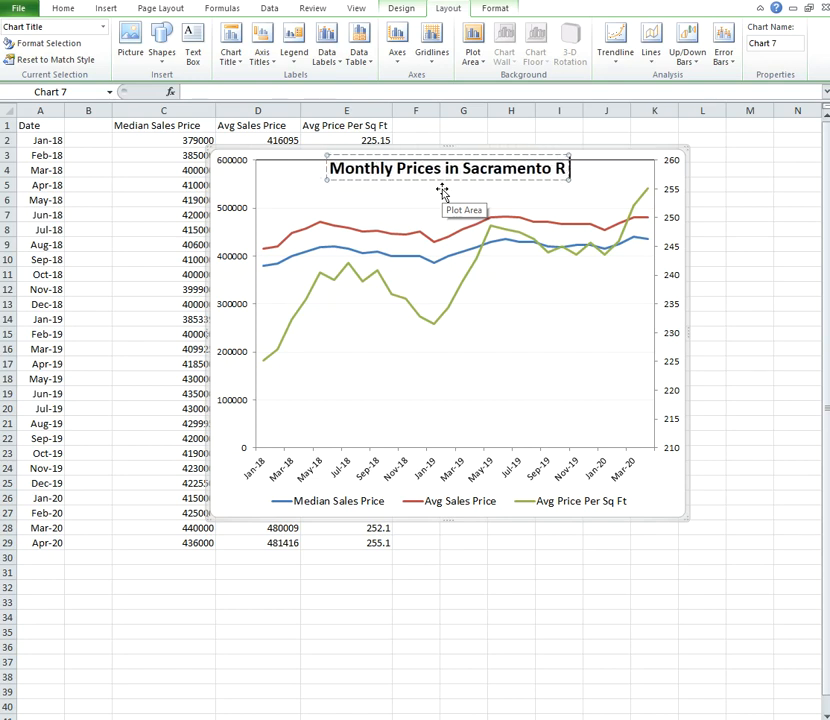
{"action": "type", "text": "egion"}
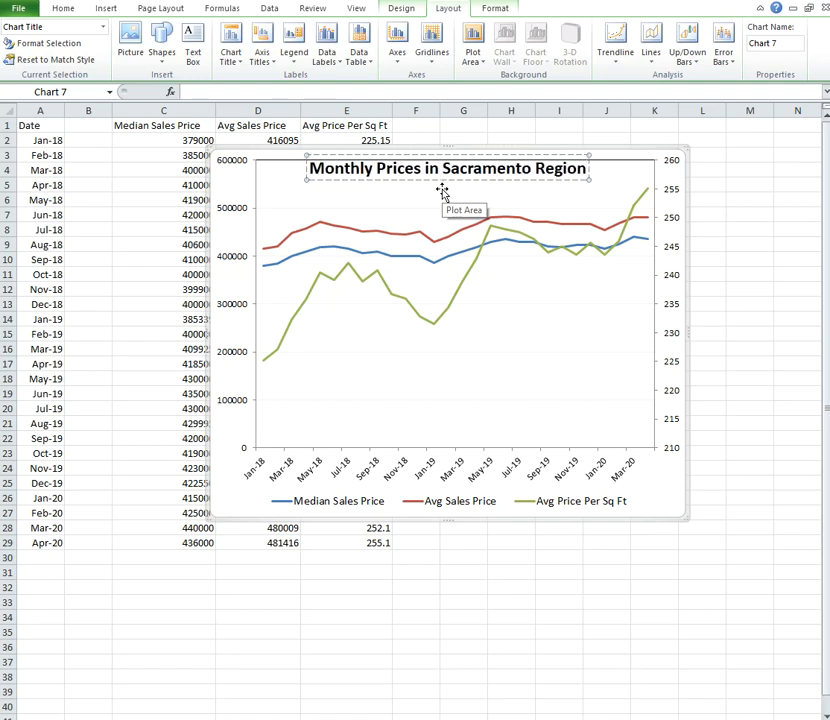
{"action": "key", "text": "Return"}
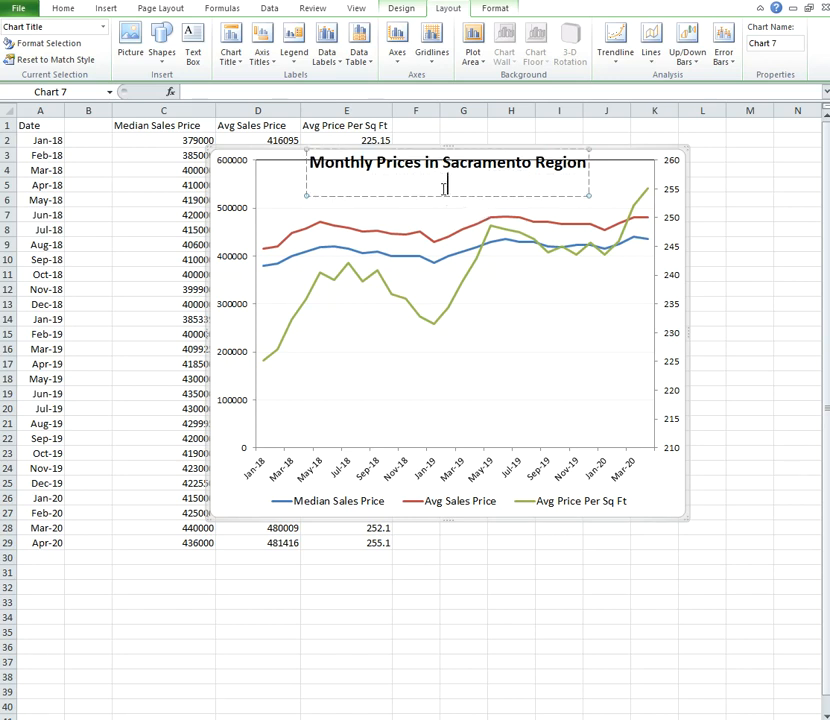
{"action": "type", "text": "(Sacramento, "}
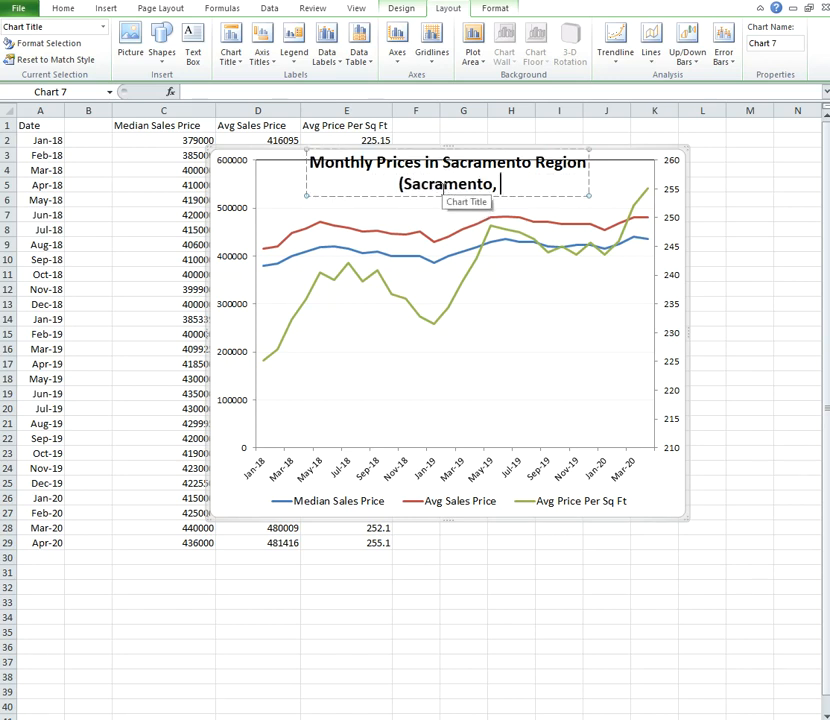
{"action": "type", "text": "Placer, Yolo, "}
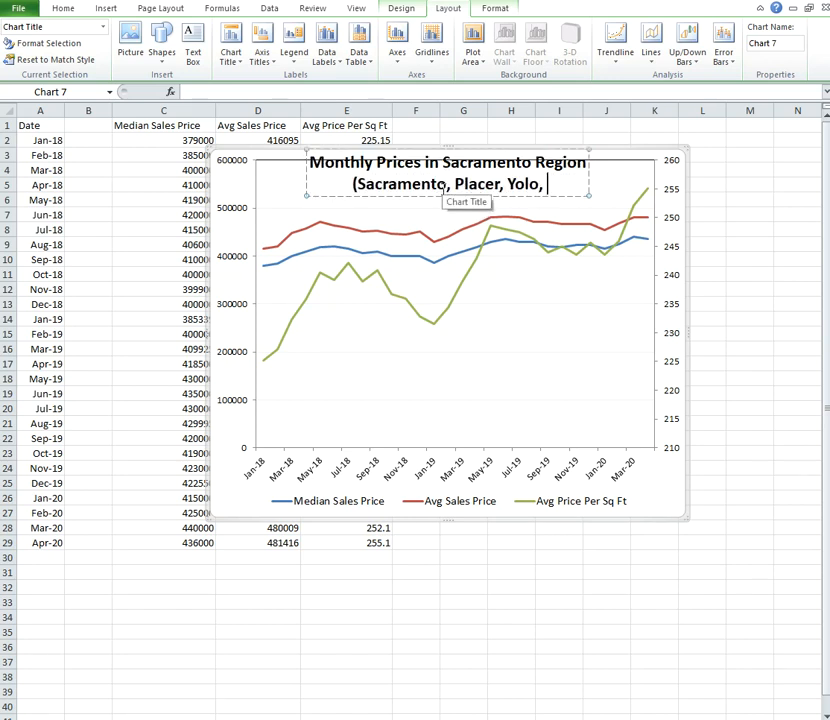
{"action": "type", "text": "El Dorado)"}
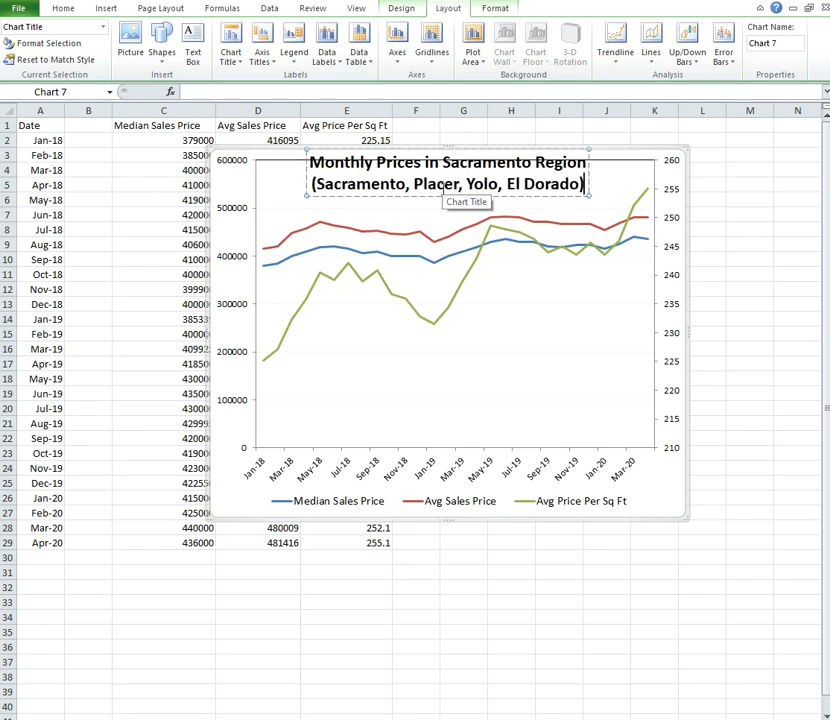
Remove bold from the chart title's second line and reduce its font size to 12.
{"action": "triple_click", "coordinate": [440, 190]}
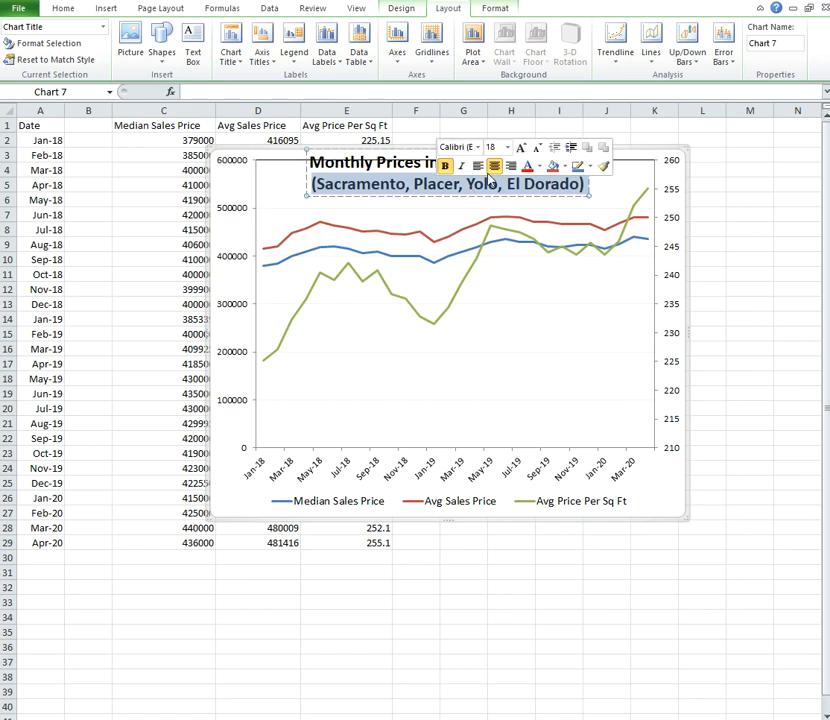
{"action": "left_click", "coordinate": [446, 166]}
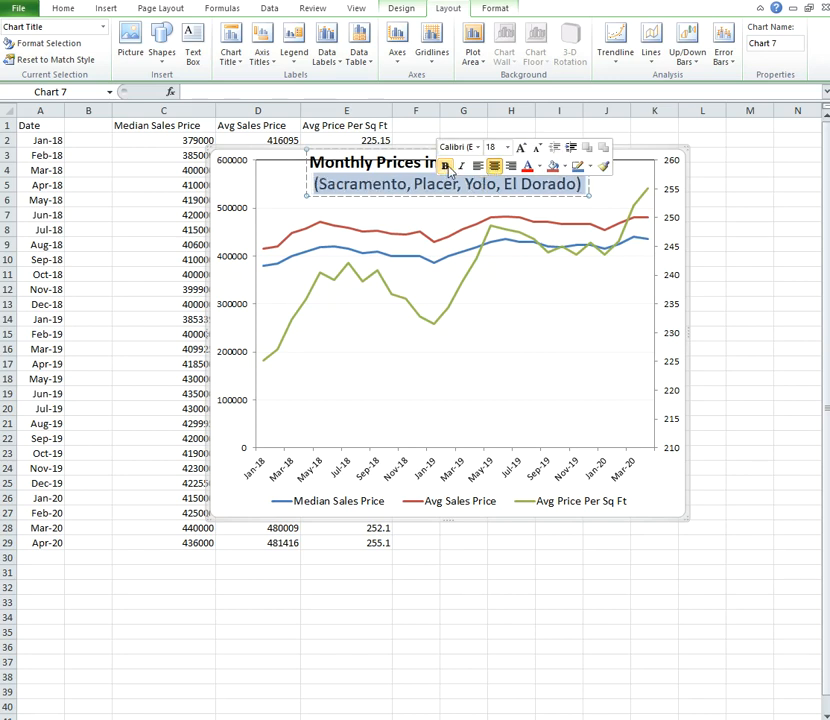
{"action": "left_click", "coordinate": [538, 148]}
{"action": "left_click", "coordinate": [538, 148]}
{"action": "left_click", "coordinate": [538, 148]}
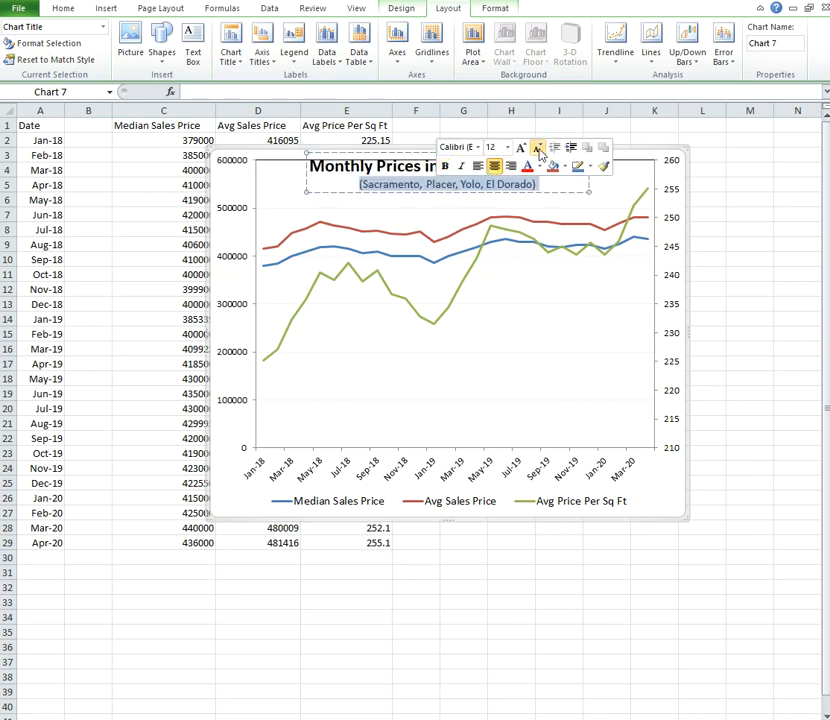
Lower the plot area's upper edge to clear the chart title, and shift the title slightly up and right.
{"action": "left_click", "coordinate": [580, 205]}
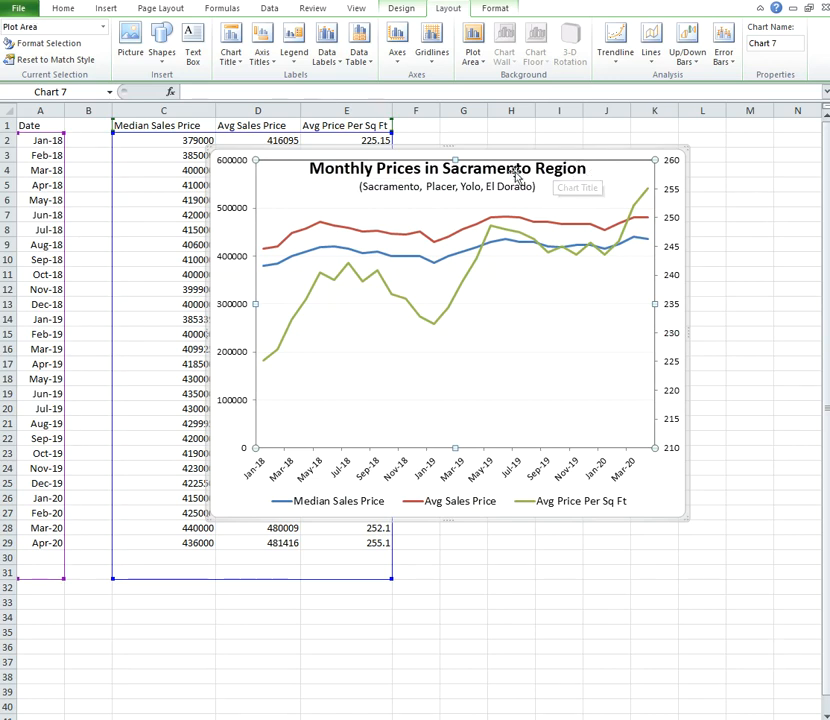
{"action": "left_click_drag", "start_coordinate": [455, 158], "coordinate": [450, 197]}
{"action": "left_click", "coordinate": [486, 167]}
{"action": "left_click_drag", "start_coordinate": [493, 153], "coordinate": [515, 148]}
{"action": "left_click", "coordinate": [630, 172]}
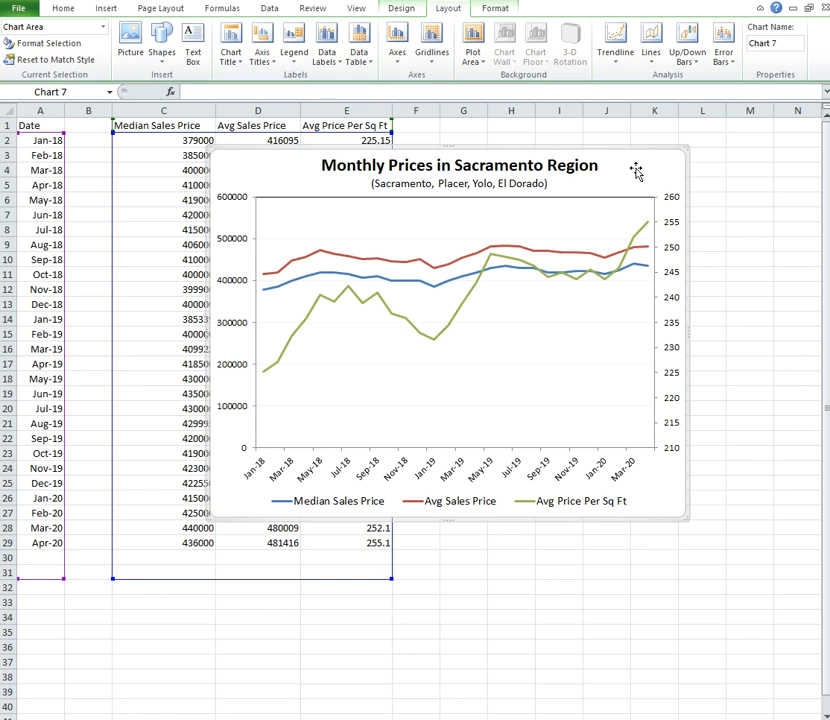
Add a primary horizontal axis title below the axis and raise the plot area's lower edge to make room.
{"action": "left_click", "coordinate": [267, 66]}
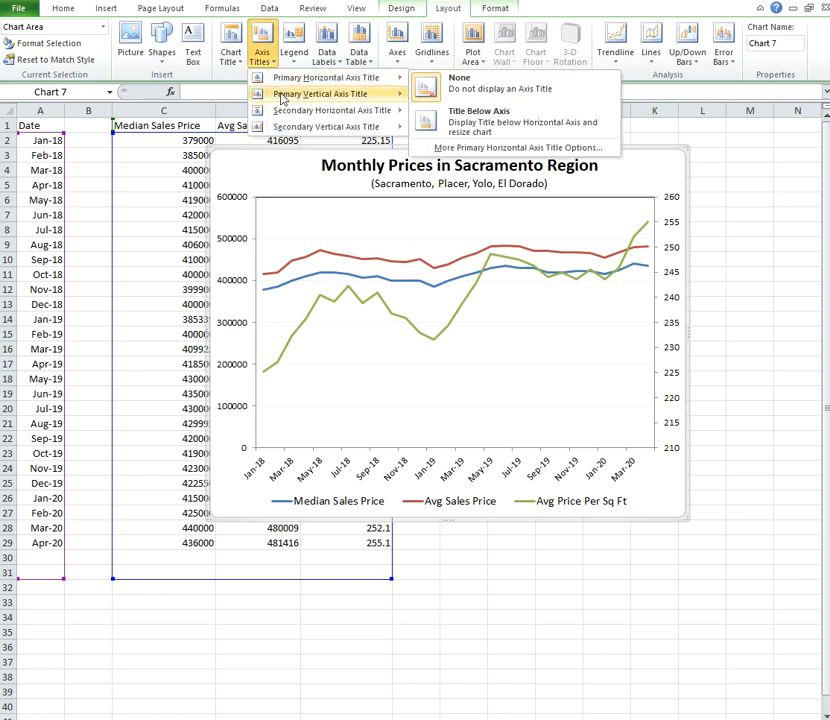
{"action": "mouse_move", "coordinate": [288, 80]}
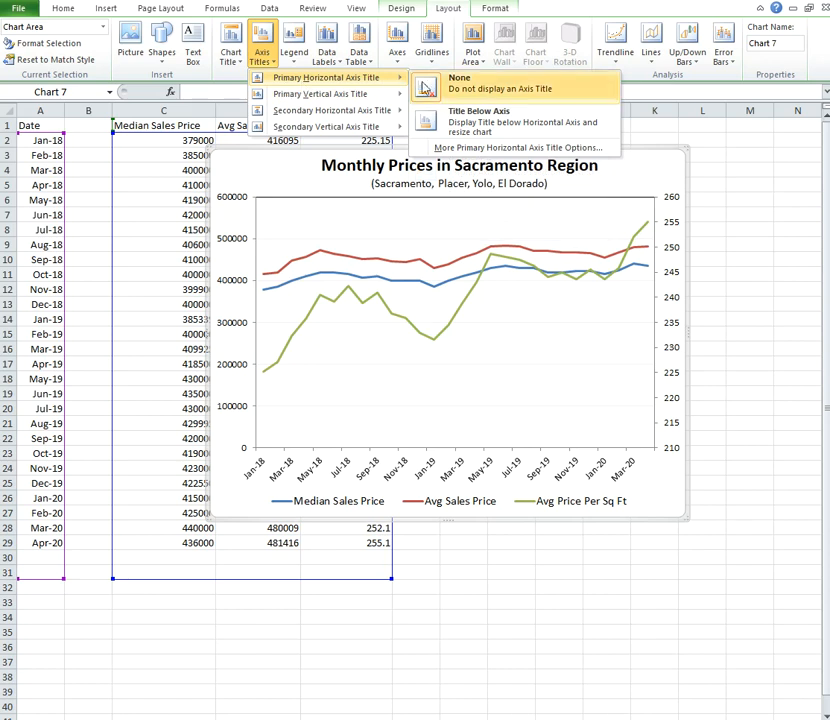
{"action": "left_click", "coordinate": [480, 122]}
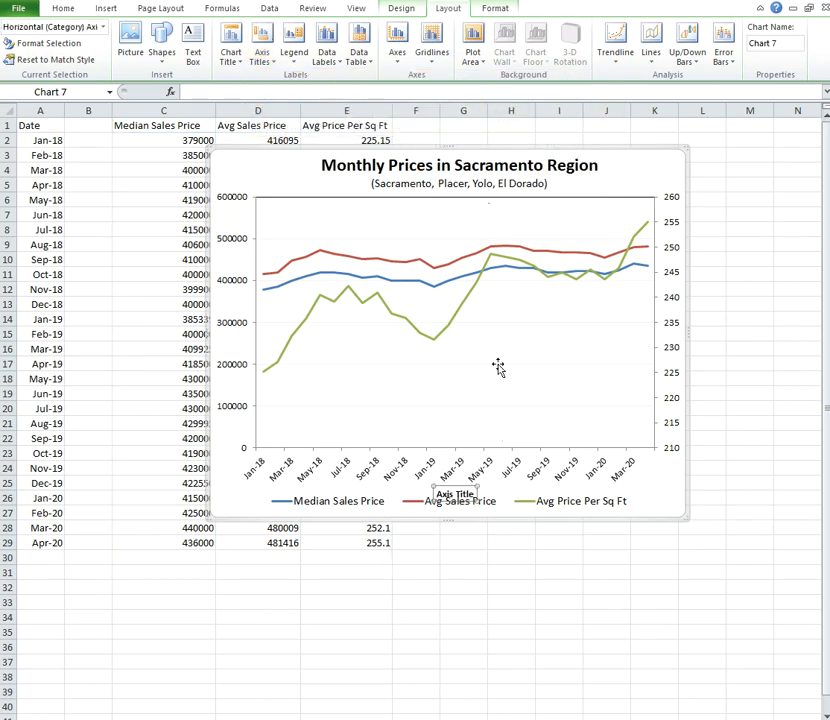
{"action": "left_click", "coordinate": [458, 445]}
{"action": "left_click_drag", "start_coordinate": [458, 446], "coordinate": [456, 435]}
Make the horizontal axis title non-bold at font size 12.
{"action": "left_click", "coordinate": [459, 480]}
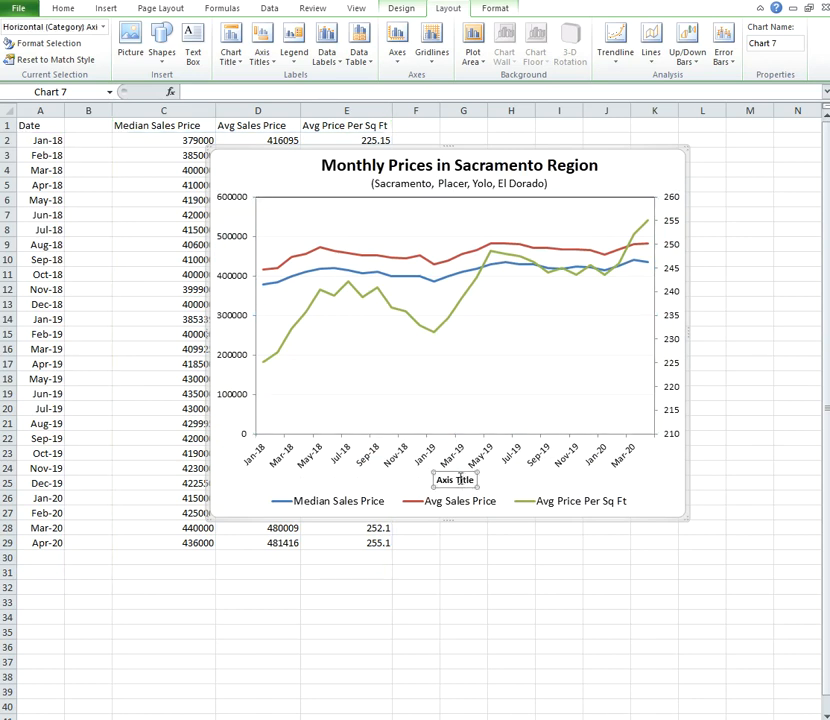
{"action": "triple_click", "coordinate": [456, 479]}
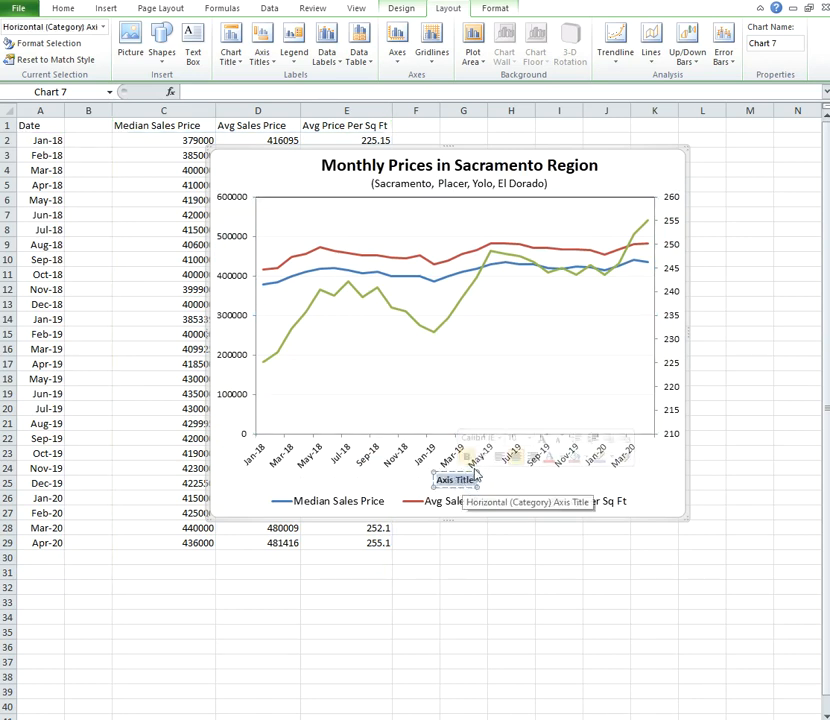
{"action": "left_click", "coordinate": [543, 439]}
{"action": "left_click", "coordinate": [543, 439]}
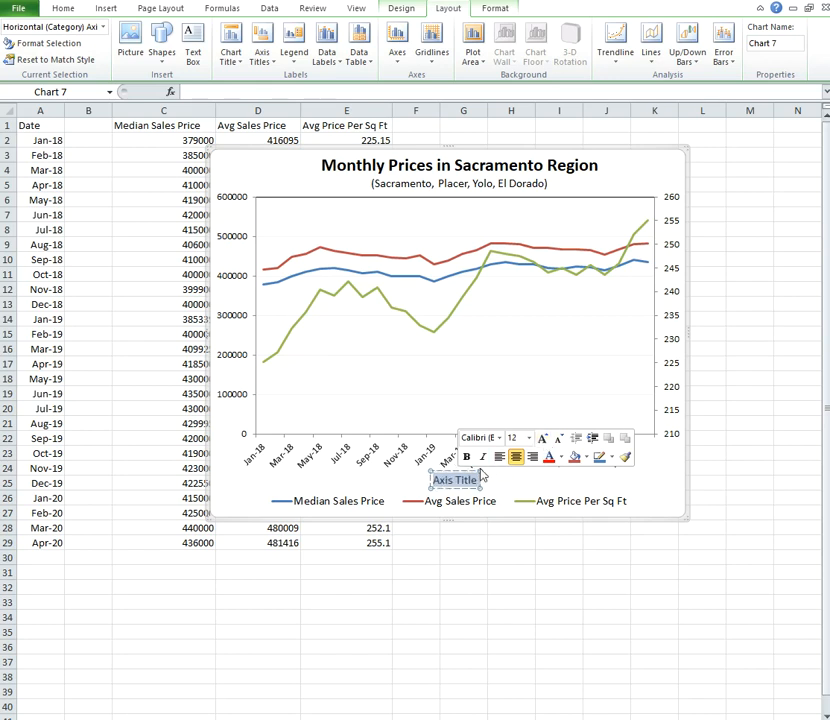
Replace the horizontal axis title's text with "January 2018 to April 2020 (Single Family Detached Sales)".
{"action": "left_click", "coordinate": [467, 483]}
{"action": "triple_click", "coordinate": [462, 480]}
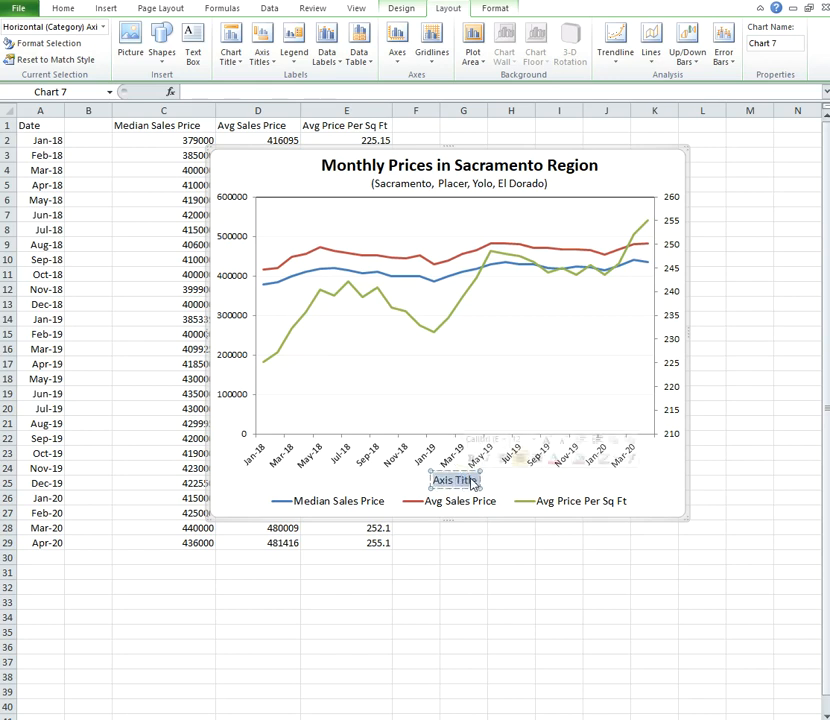
{"action": "type", "text": "January 2018"}
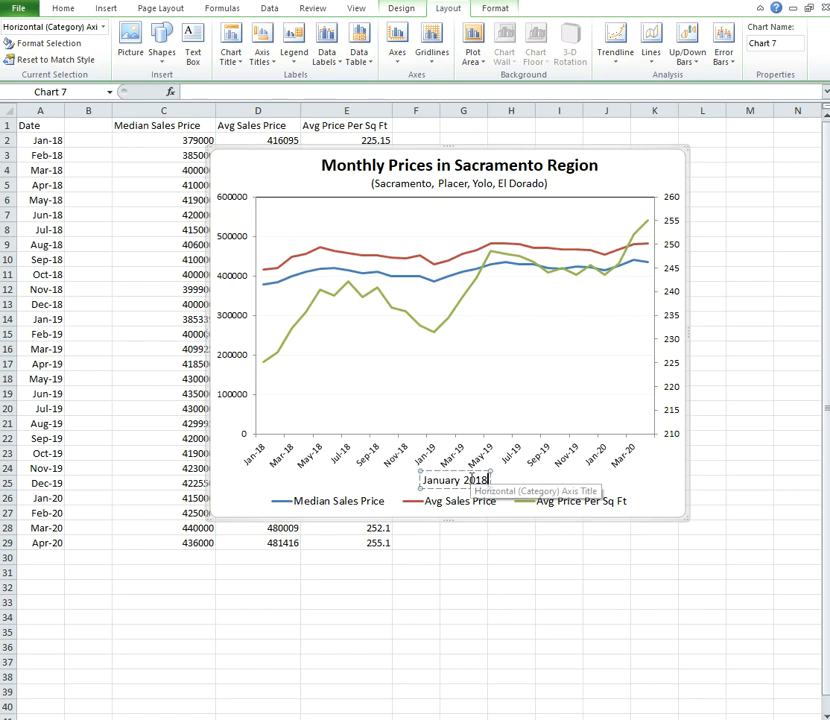
{"action": "type", "text": " to April 2020"}
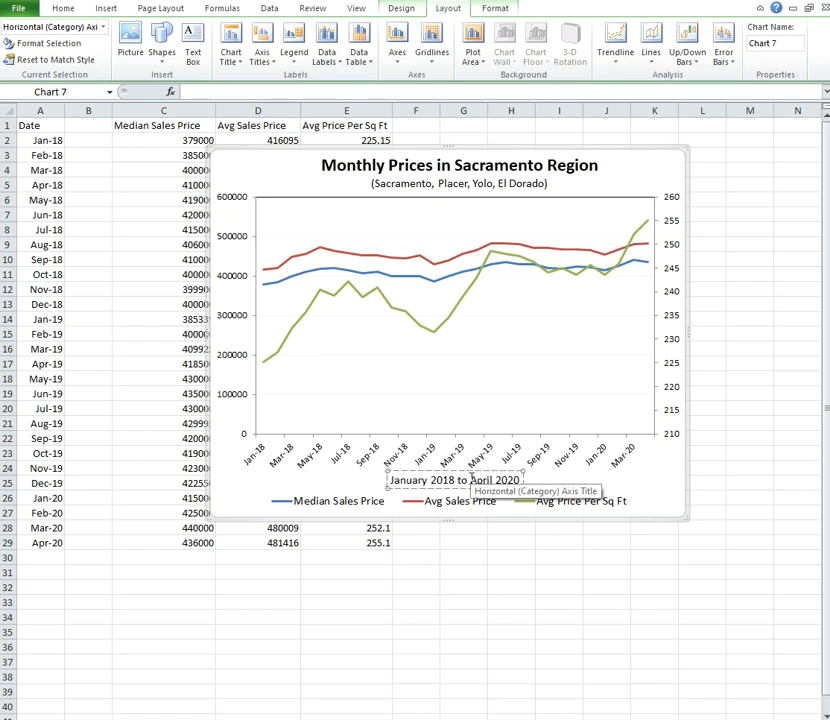
{"action": "type", "text": " (Single"}
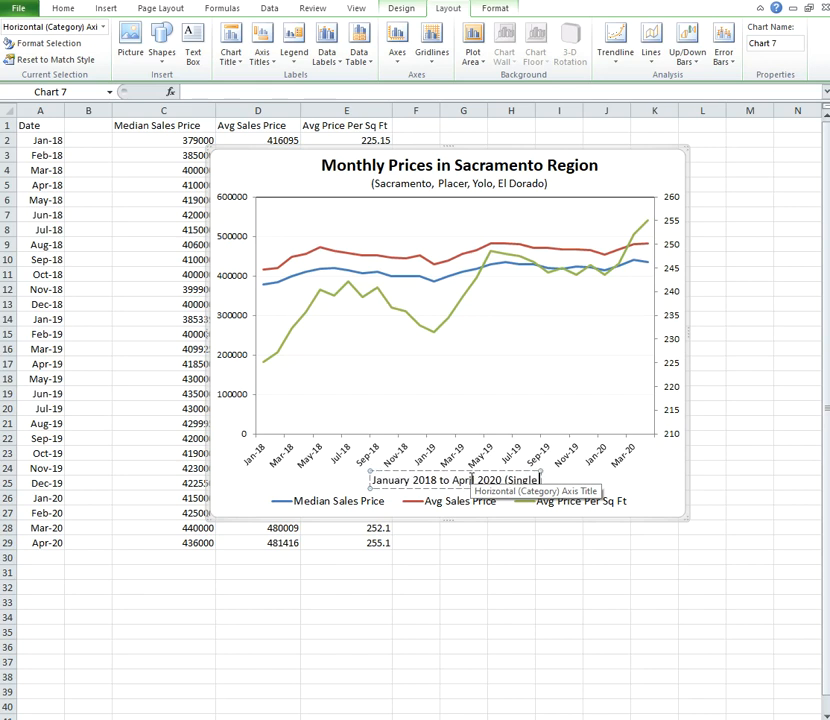
{"action": "type", "text": " Family Detached"}
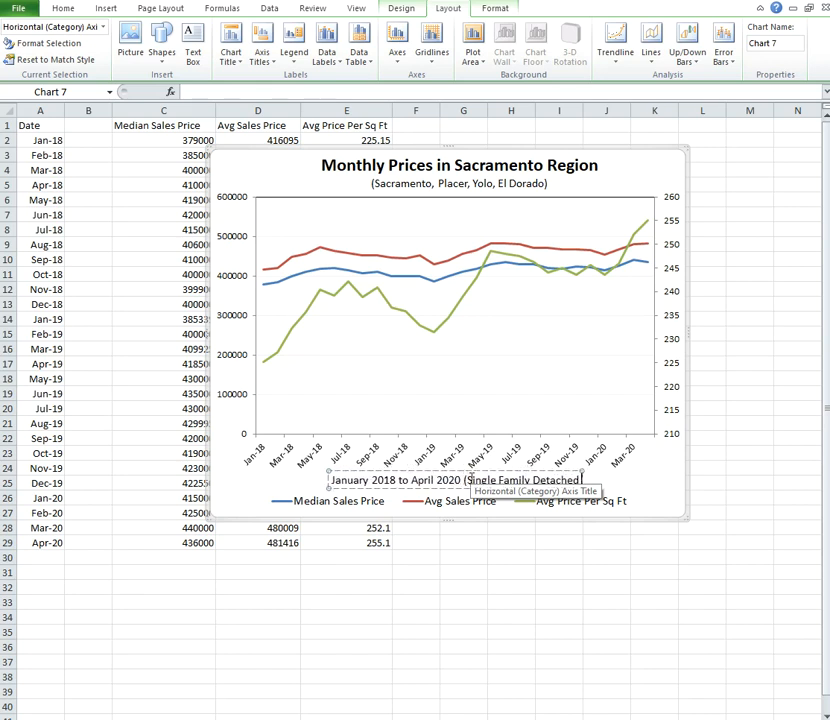
{"action": "type", "text": " Sales"}
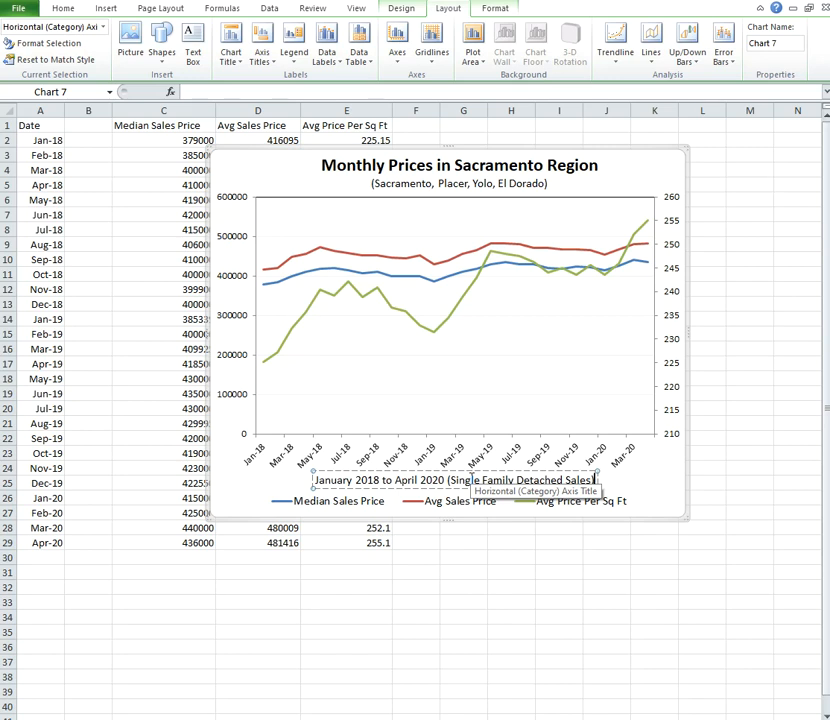
{"action": "key", "text": "Return"}
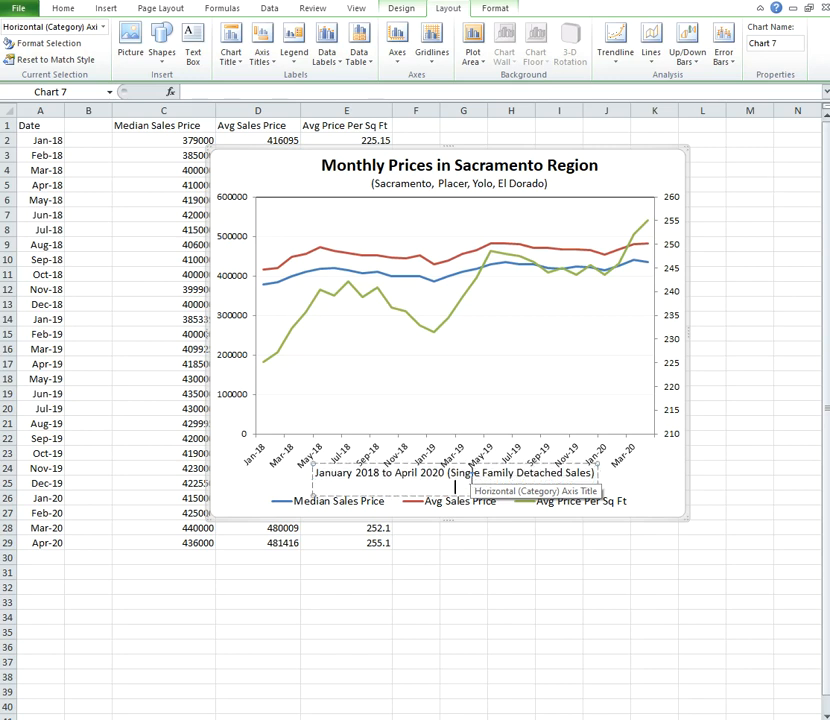
{"action": "type", "text": "www.SacramentoApp"}
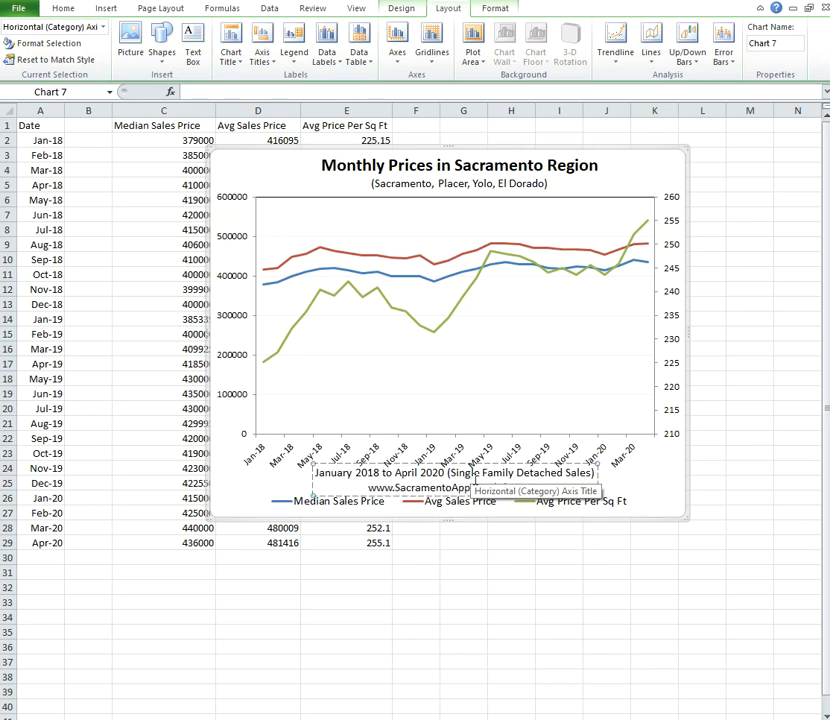
{"action": "triple_click", "coordinate": [455, 487]}
{"action": "left_click", "coordinate": [462, 464]}
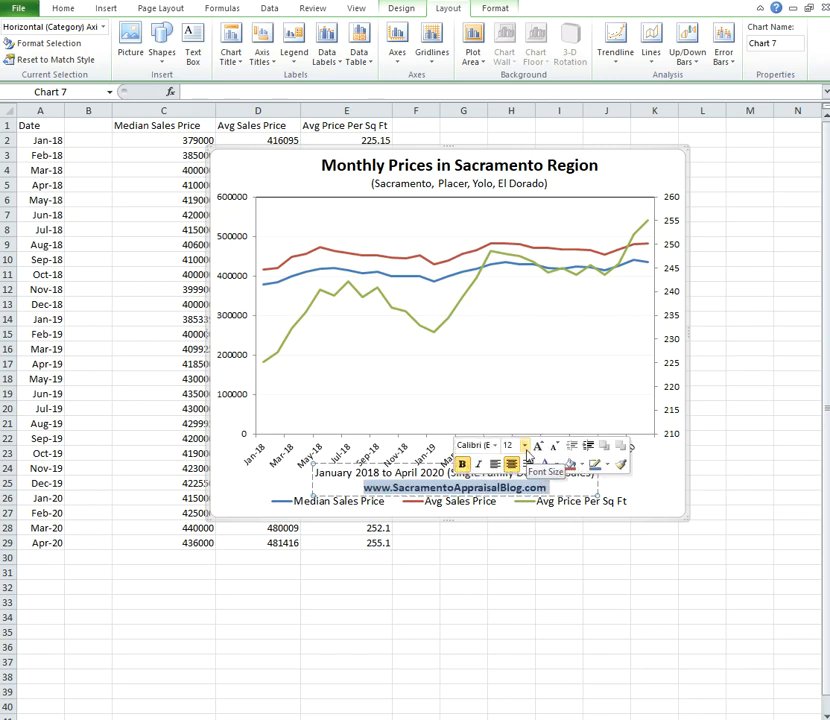
{"action": "left_click", "coordinate": [645, 484]}
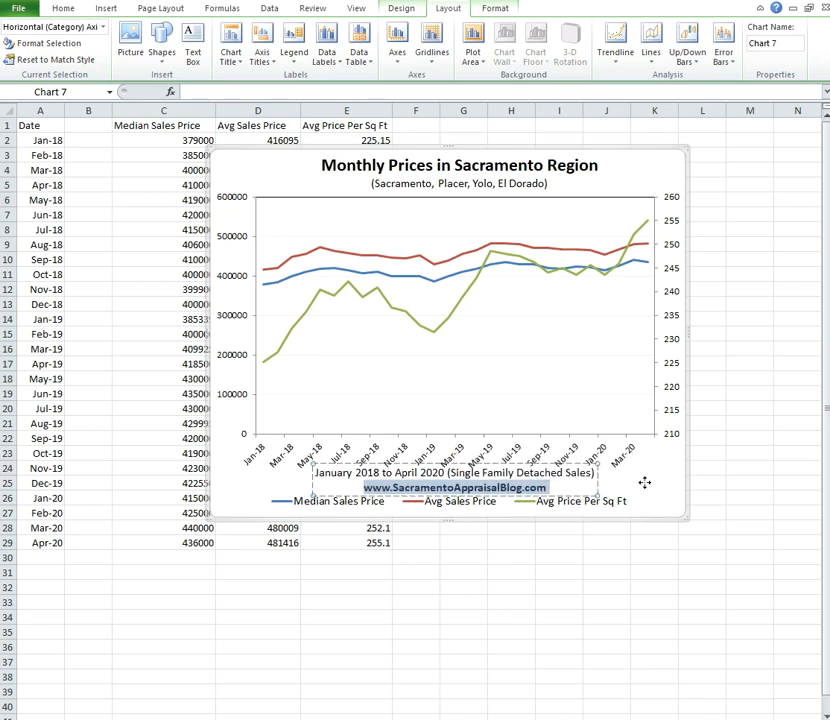
Raise the plot area's lower edge and move the horizontal axis title down to the bottom of the chart.
{"action": "left_click", "coordinate": [469, 436]}
{"action": "left_click_drag", "start_coordinate": [455, 434], "coordinate": [455, 389]}
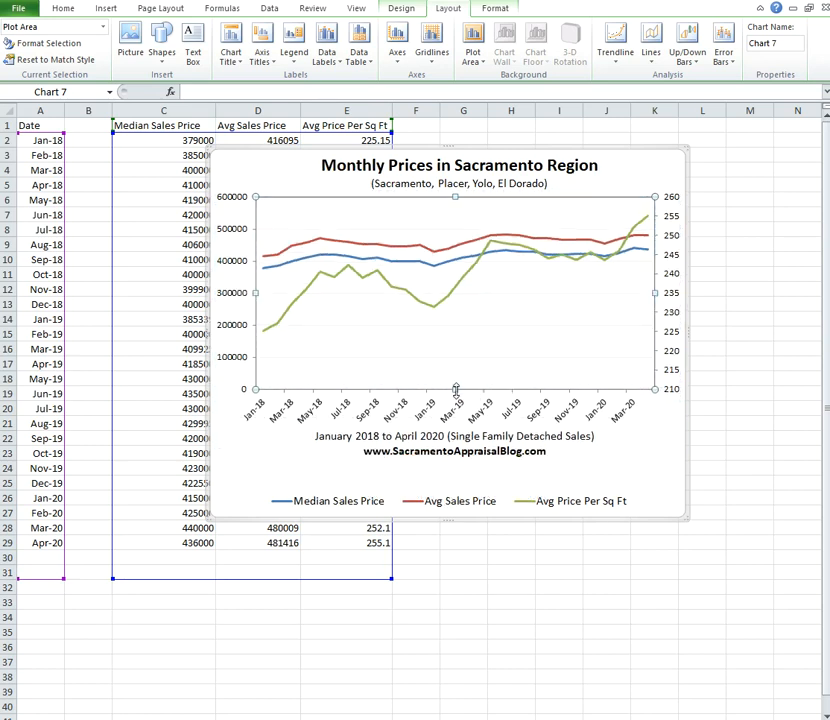
{"action": "left_click", "coordinate": [476, 434]}
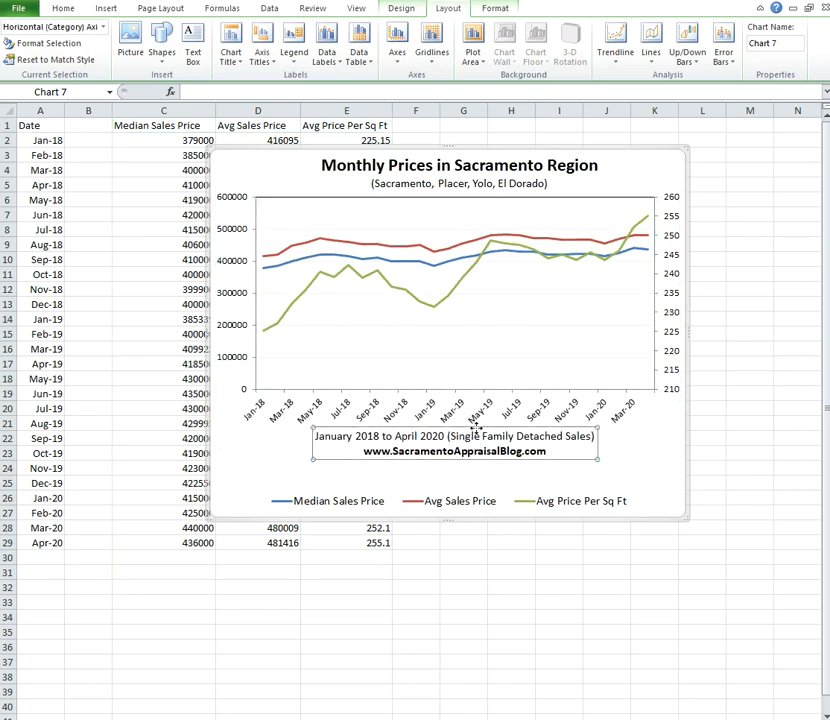
{"action": "left_click_drag", "start_coordinate": [476, 430], "coordinate": [483, 500]}
Place the legend between the date labels and the horizontal axis title, and extend the plot area's lower edge down toward the legend.
{"action": "left_click", "coordinate": [478, 500]}
{"action": "left_click", "coordinate": [485, 476]}
{"action": "left_click", "coordinate": [480, 450]}
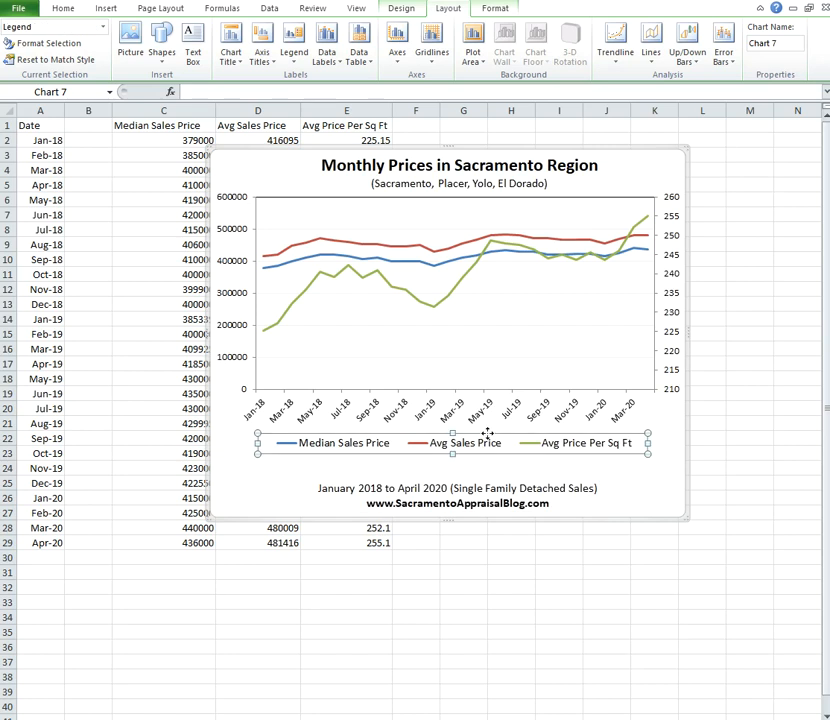
{"action": "left_click", "coordinate": [453, 386]}
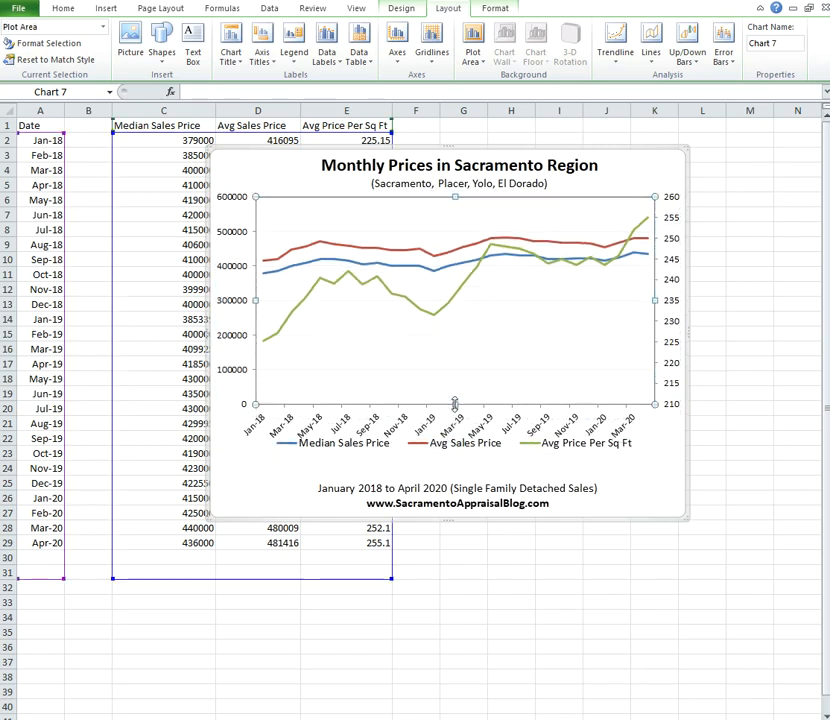
{"action": "left_click", "coordinate": [478, 453]}
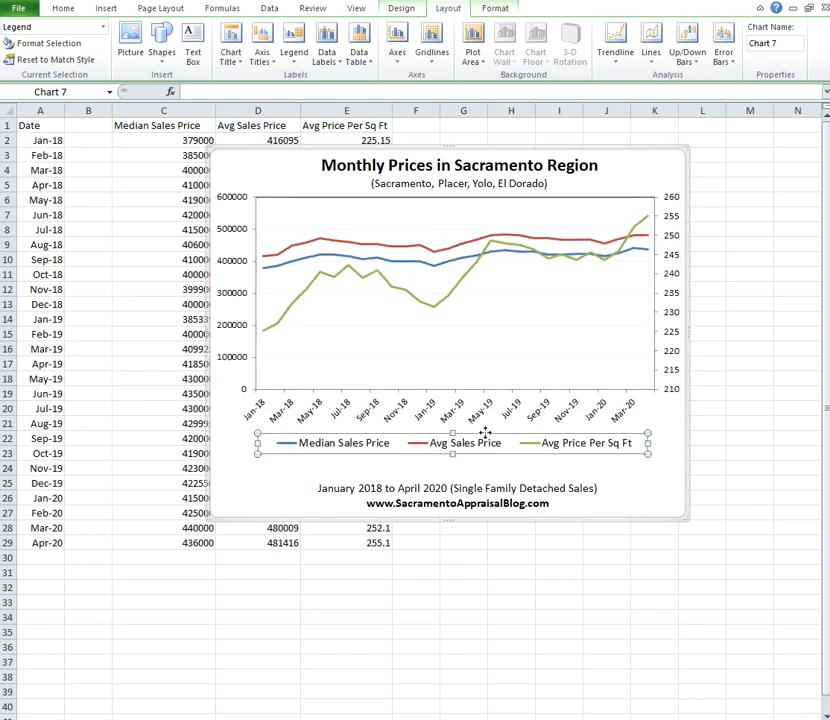
{"action": "left_click_drag", "start_coordinate": [485, 449], "coordinate": [485, 478]}
{"action": "left_click", "coordinate": [457, 388]}
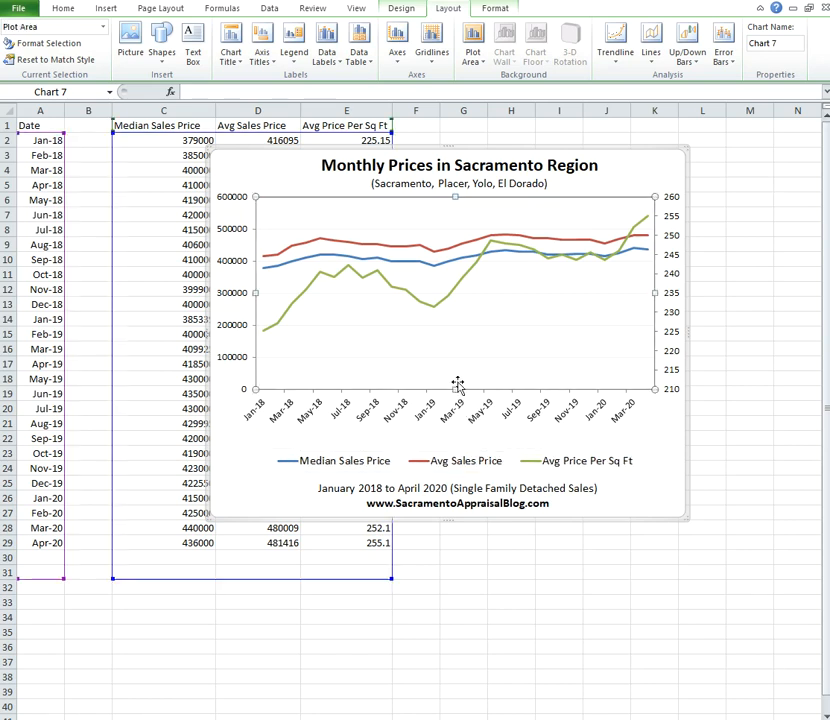
{"action": "left_click_drag", "start_coordinate": [458, 386], "coordinate": [470, 407]}
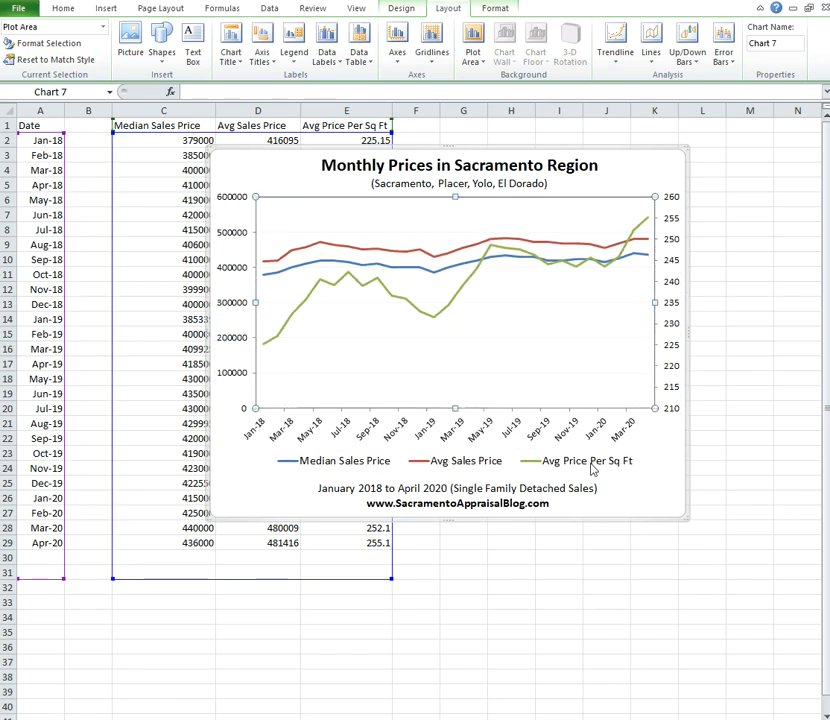
Increase the legend's font size to 14 and shift the legend slightly left to centre it in the chart.
{"action": "right_click", "coordinate": [462, 467]}
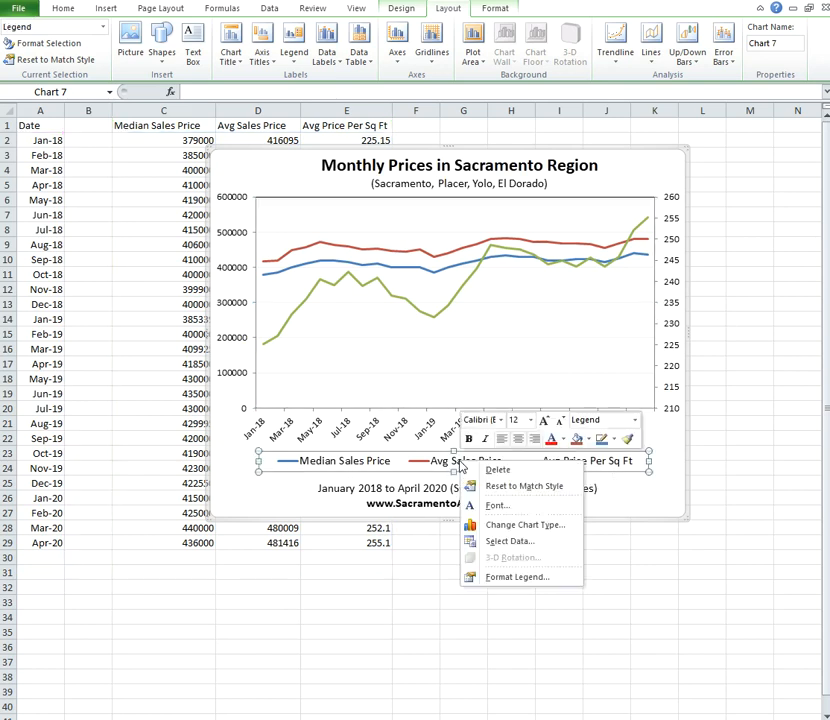
{"action": "left_click", "coordinate": [544, 421]}
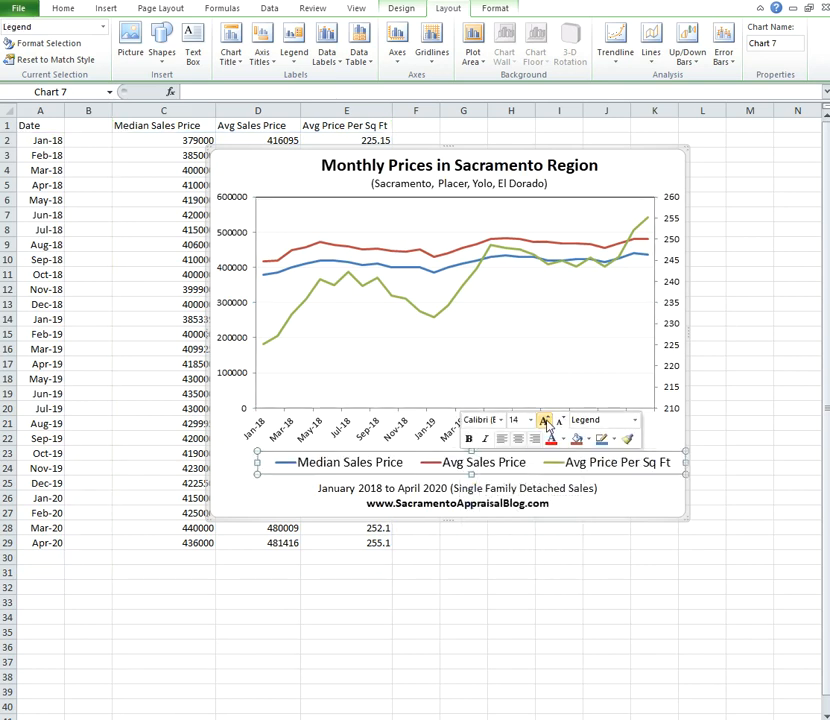
{"action": "left_click", "coordinate": [637, 487]}
{"action": "left_click", "coordinate": [651, 462]}
{"action": "mouse_move", "coordinate": [651, 452]}
{"action": "left_mouse_down"}
{"action": "mouse_move", "coordinate": [637, 450]}
{"action": "mouse_move", "coordinate": [643, 460]}
{"action": "left_mouse_up"}
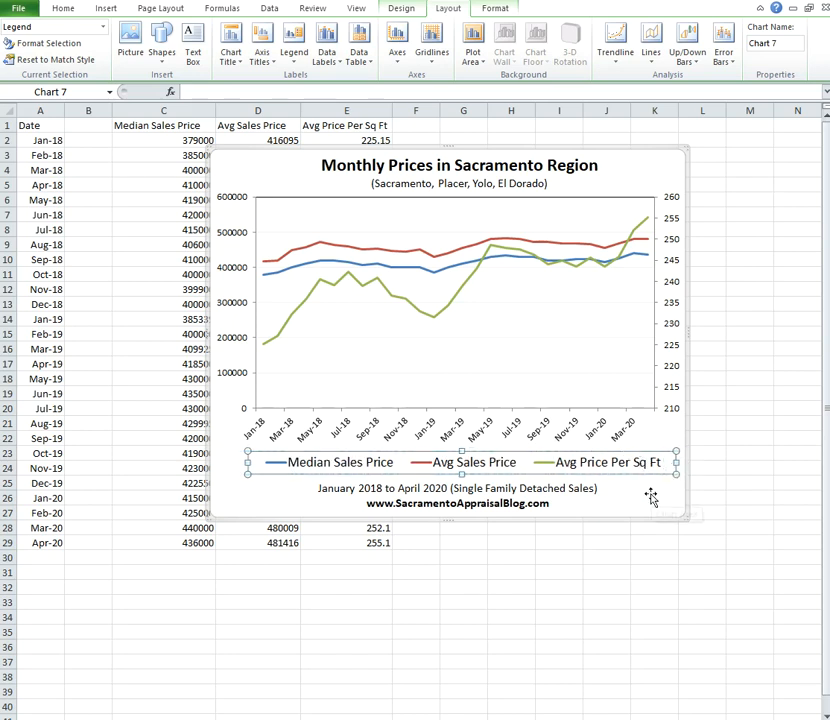
{"action": "left_click", "coordinate": [651, 497]}
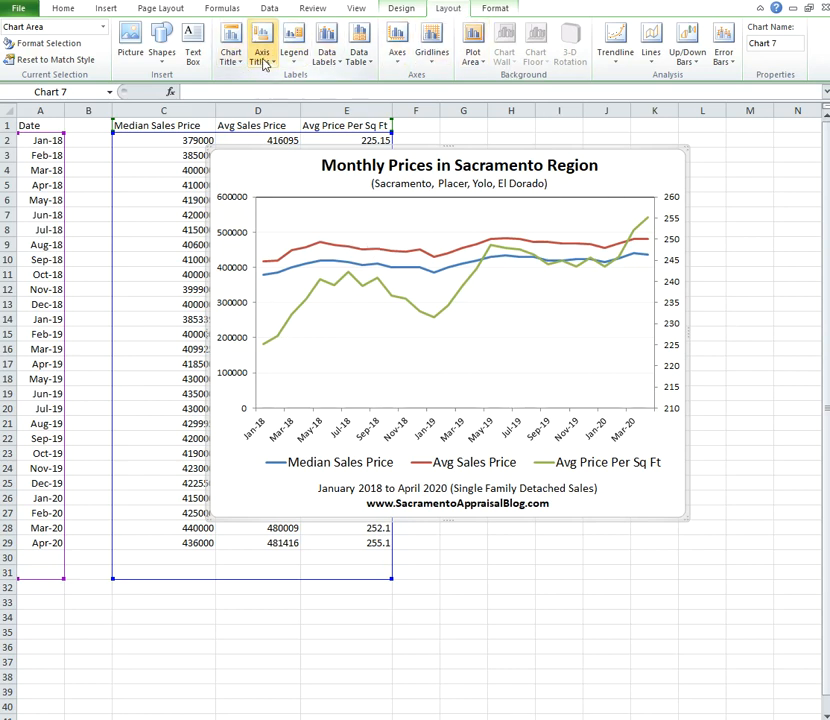
Add a rotated primary vertical axis title and move the plot area's left edge inward to make room for it.
{"action": "left_click", "coordinate": [266, 62]}
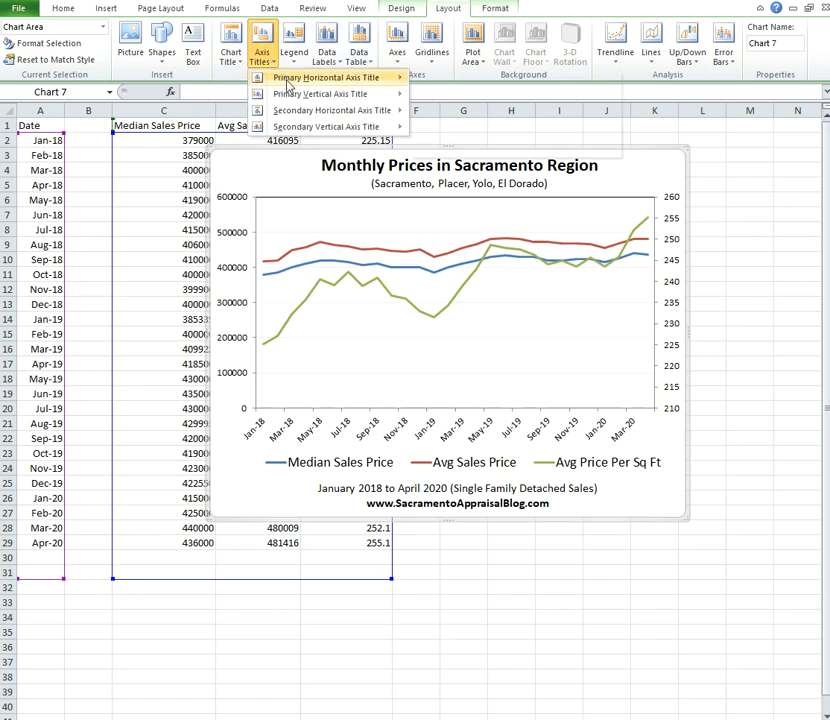
{"action": "mouse_move", "coordinate": [300, 93]}
{"action": "left_click", "coordinate": [493, 131]}
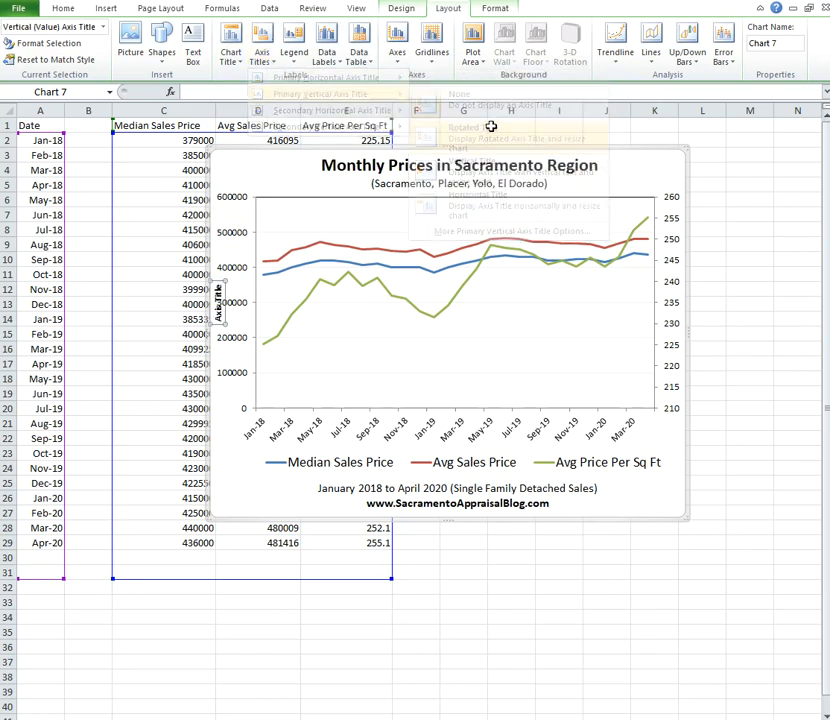
{"action": "left_click", "coordinate": [257, 302]}
{"action": "left_click_drag", "start_coordinate": [257, 302], "coordinate": [275, 302]}
Remove bold from the primary vertical axis title and increase its font size.
{"action": "left_click", "coordinate": [226, 297]}
{"action": "triple_click", "coordinate": [226, 301]}
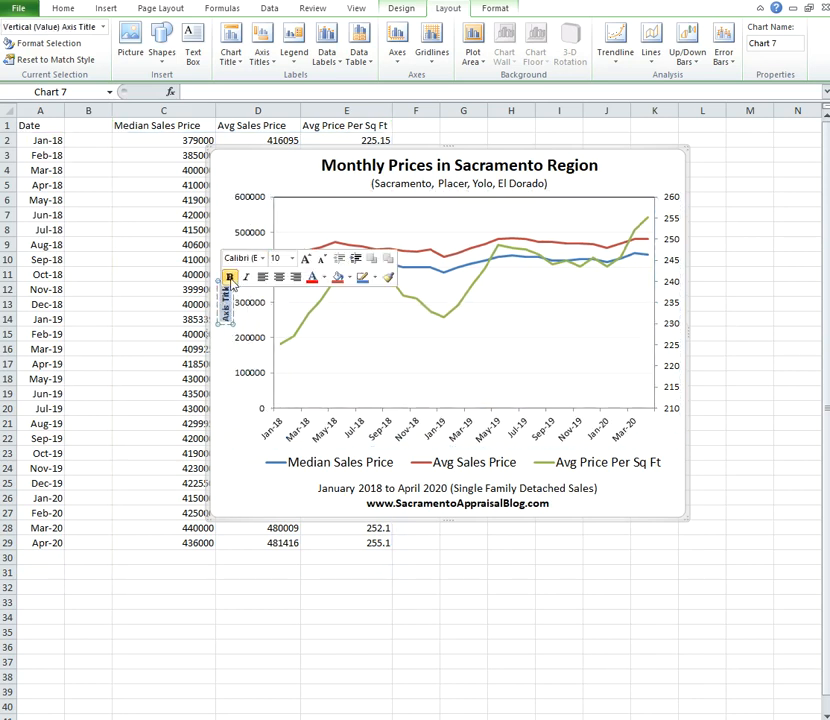
{"action": "left_click", "coordinate": [305, 259]}
{"action": "left_click", "coordinate": [305, 259]}
{"action": "left_click", "coordinate": [305, 259]}
Set the primary vertical axis title to "Median Price & Avg Sales Price" and widen the plot area slightly to the left.
{"action": "triple_click", "coordinate": [227, 298]}
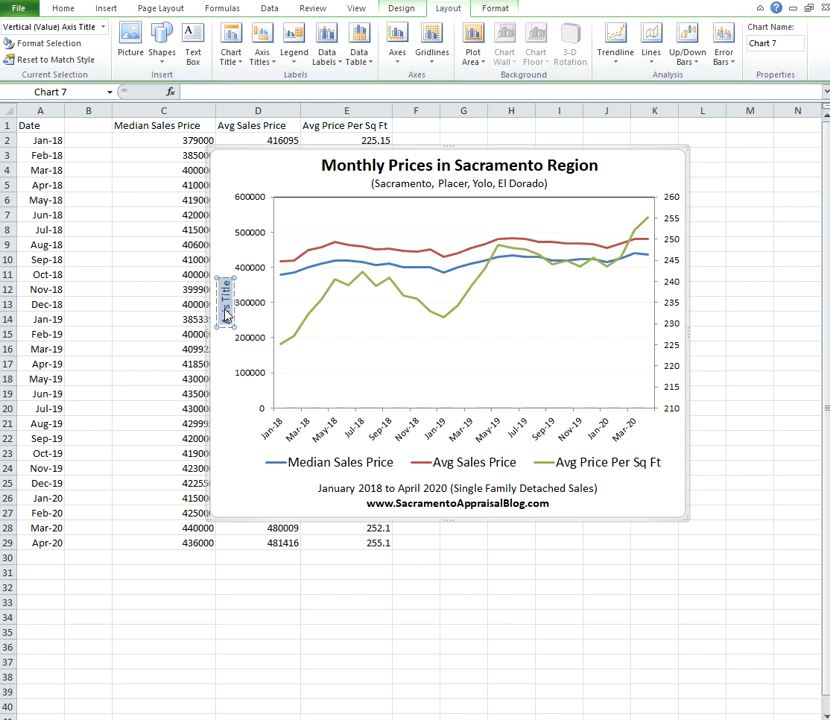
{"action": "type", "text": "Median Pr"}
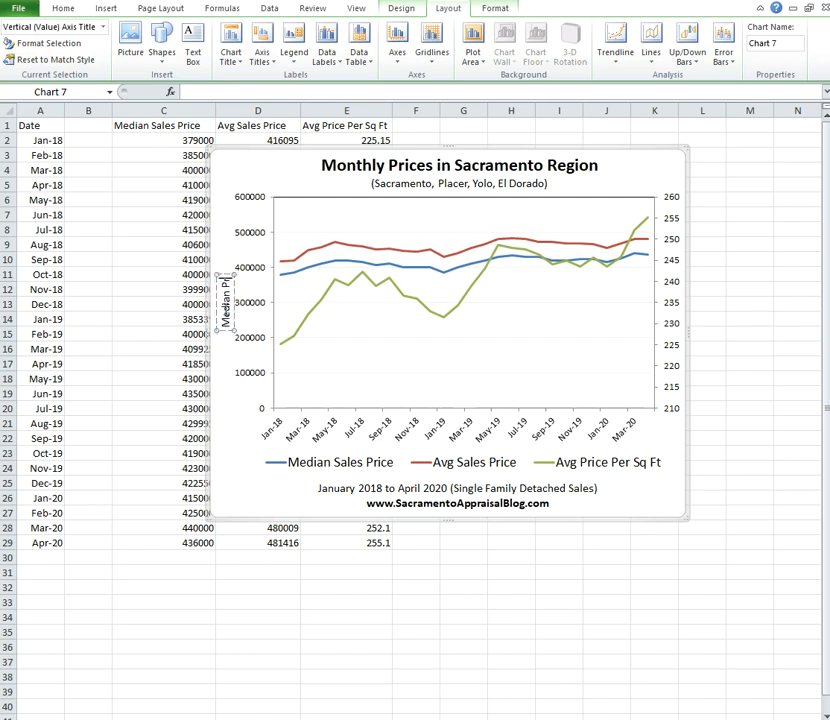
{"action": "type", "text": "ice & Avg Sales Price"}
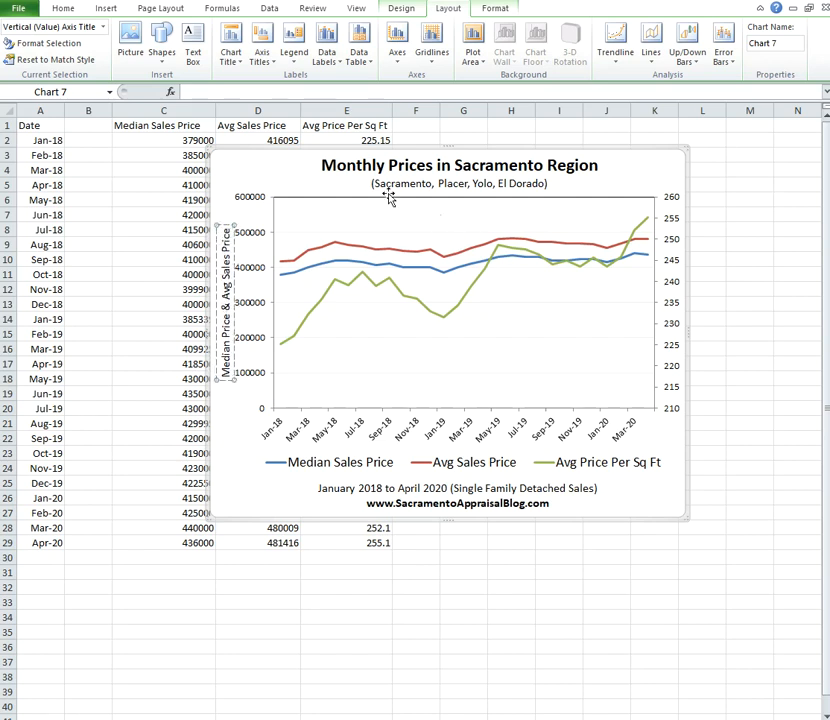
{"action": "left_click", "coordinate": [356, 216]}
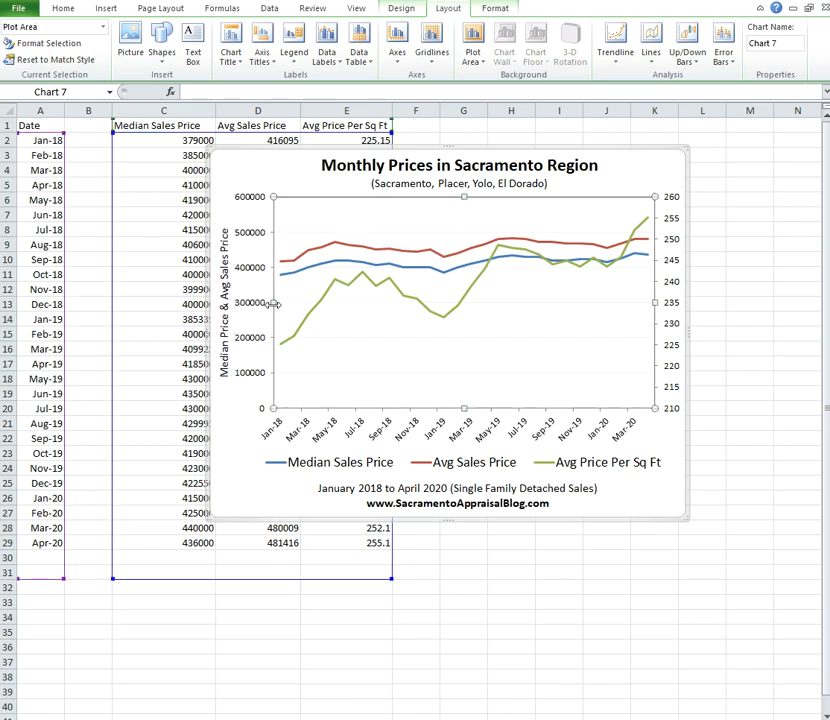
{"action": "left_click_drag", "start_coordinate": [271, 303], "coordinate": [268, 305]}
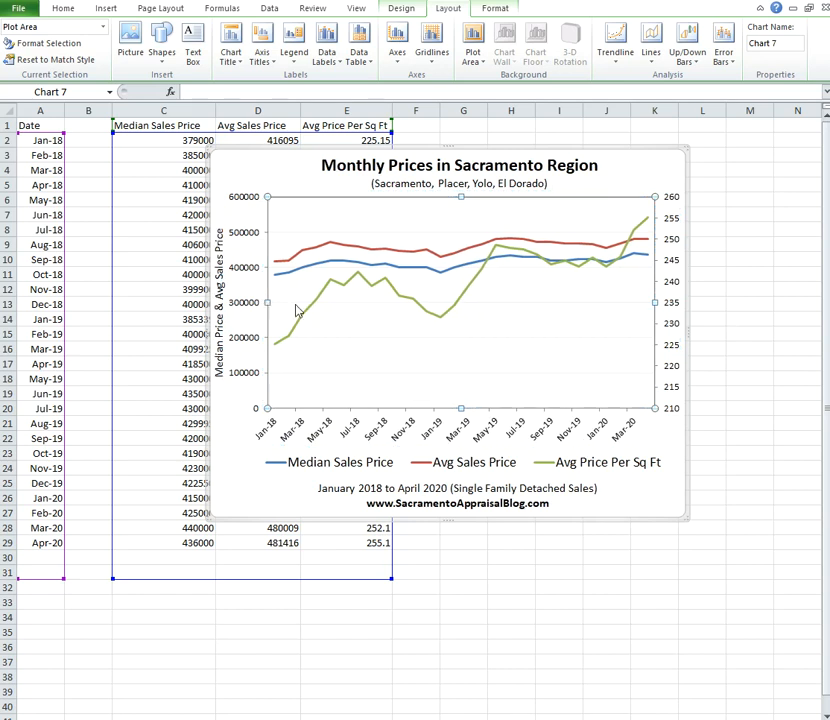
Add a rotated secondary vertical axis title, move the plot area's right edge inward to make room, and select the title's text.
{"action": "left_click", "coordinate": [658, 172]}
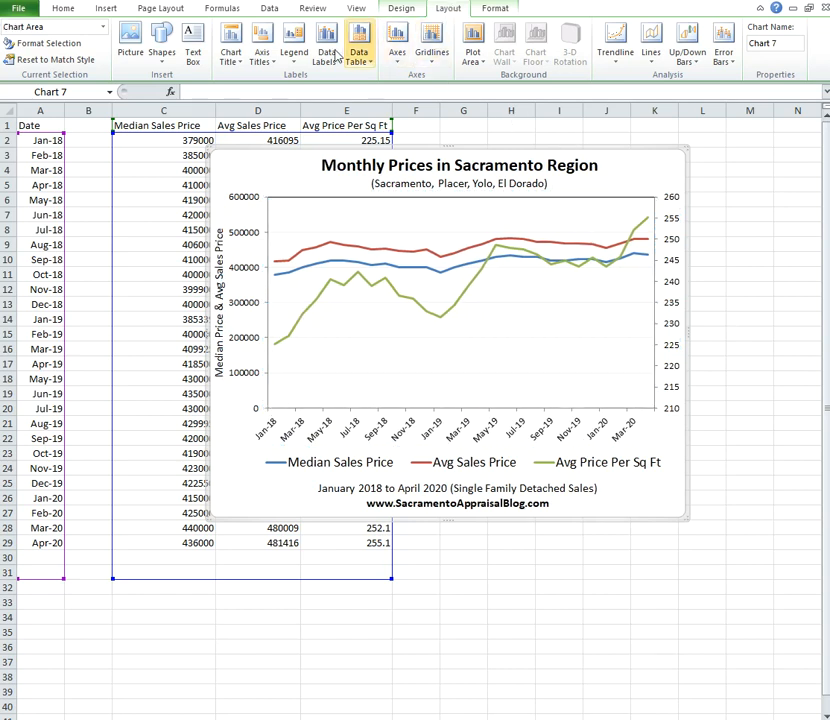
{"action": "left_click", "coordinate": [273, 64]}
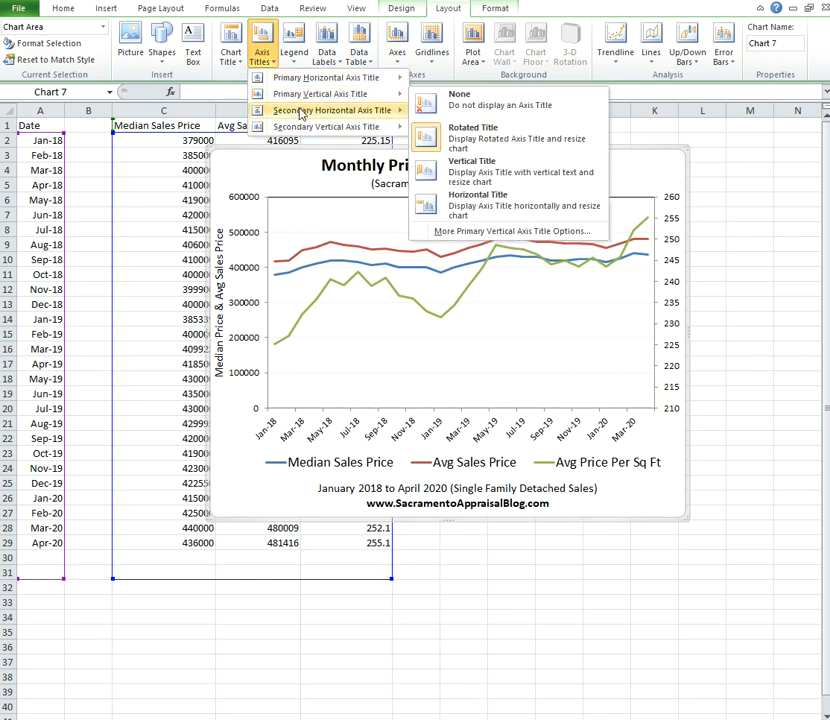
{"action": "mouse_move", "coordinate": [305, 126]}
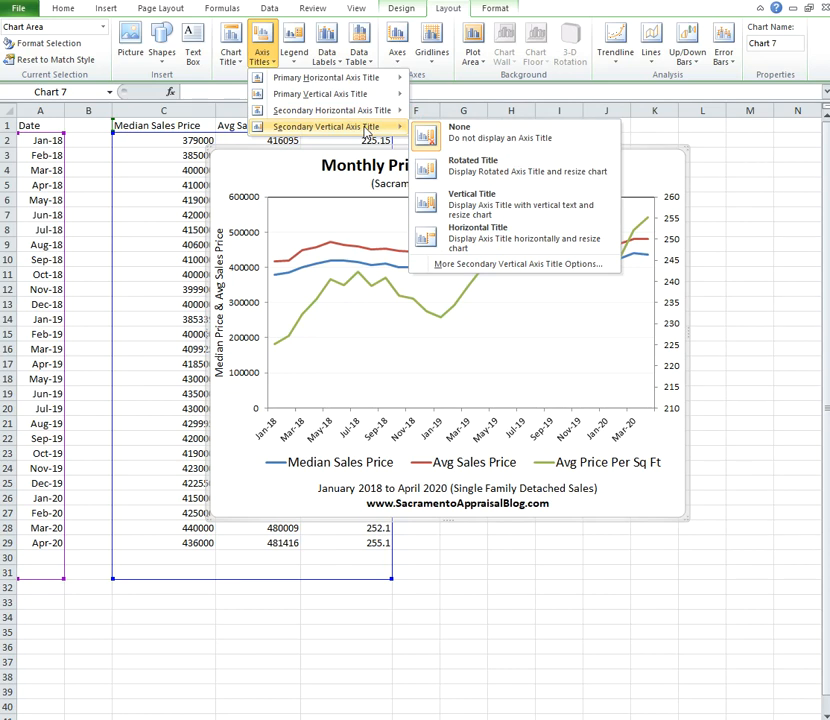
{"action": "left_click", "coordinate": [468, 168]}
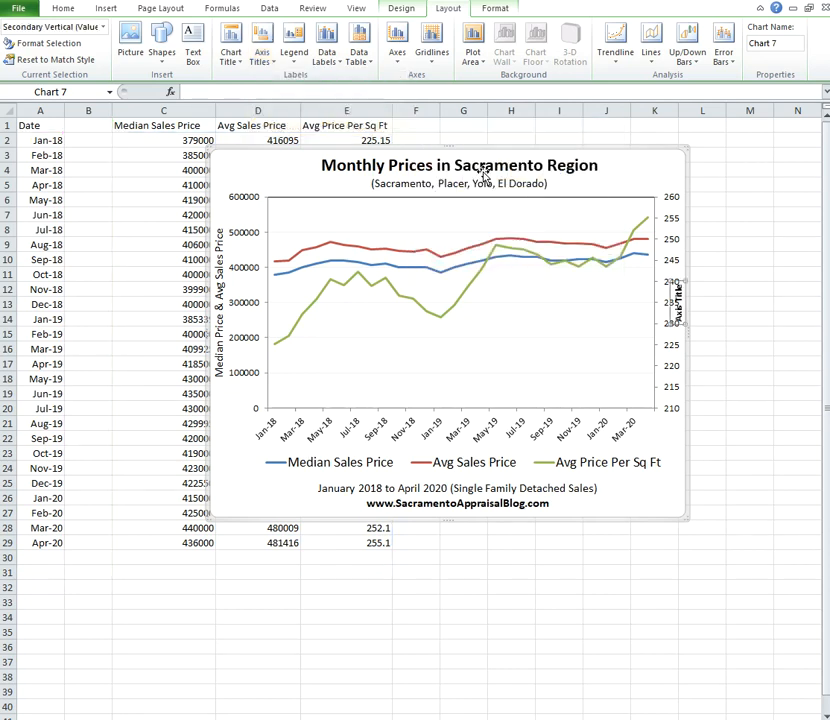
{"action": "left_click", "coordinate": [648, 302]}
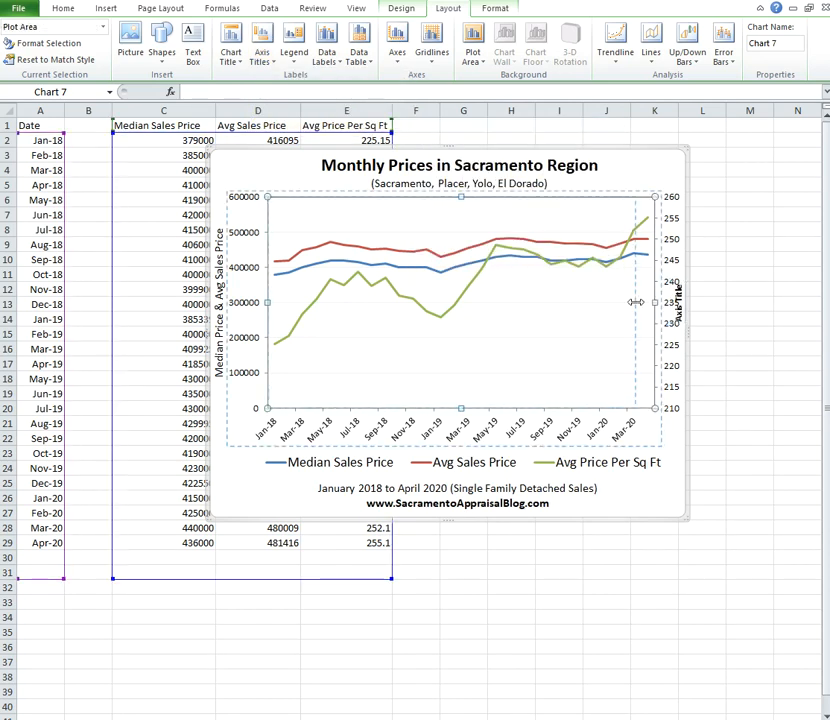
{"action": "left_click", "coordinate": [670, 300]}
{"action": "left_click_drag", "start_coordinate": [670, 297], "coordinate": [657, 318]}
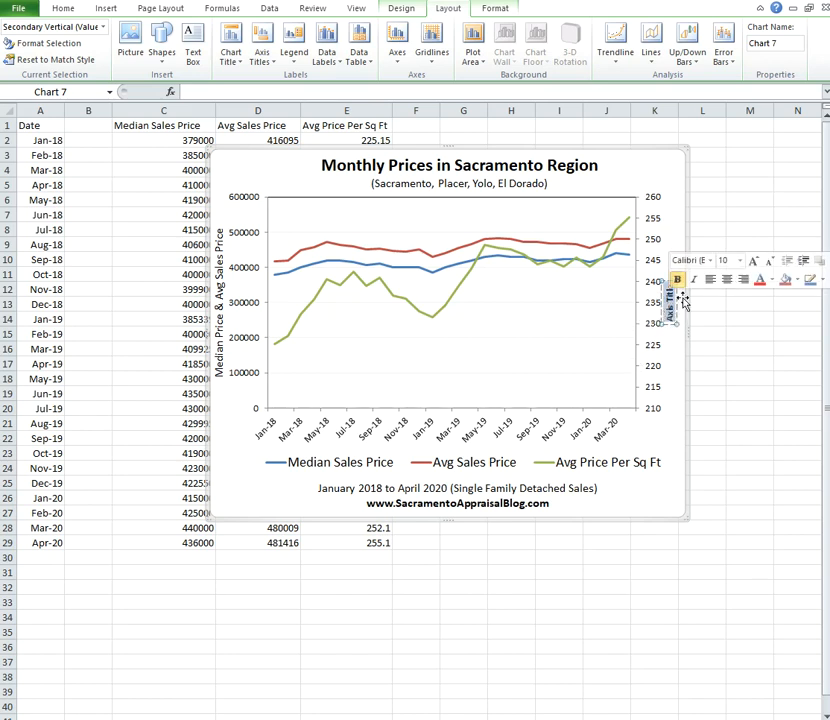
Enlarge the secondary vertical axis title's font, remove its bold, and set its text to "Avg Price Per Sq Ft".
{"action": "left_click", "coordinate": [755, 263]}
{"action": "left_click", "coordinate": [755, 263]}
{"action": "left_click", "coordinate": [755, 263]}
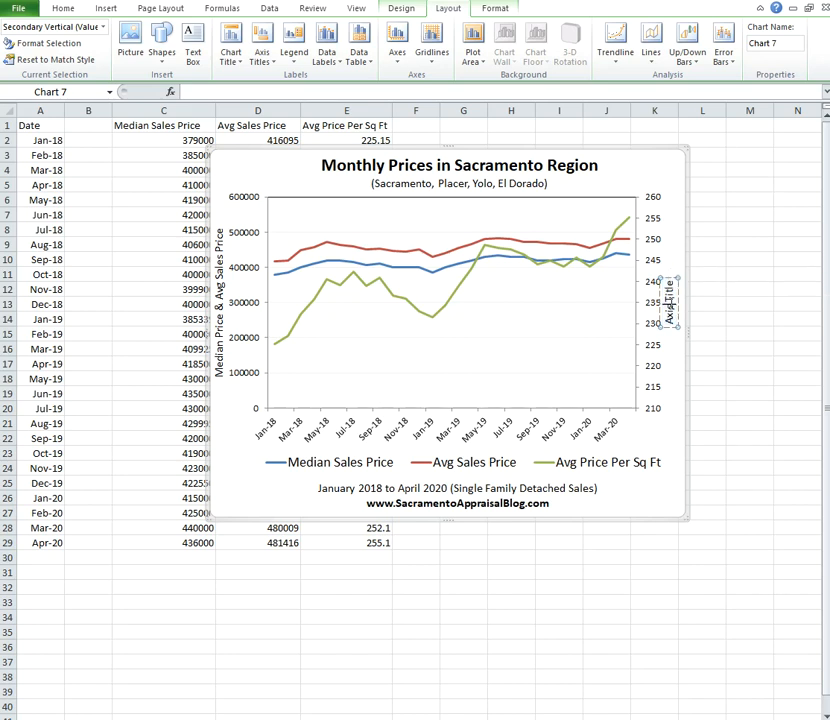
{"action": "type", "text": "Avg Price Per"}
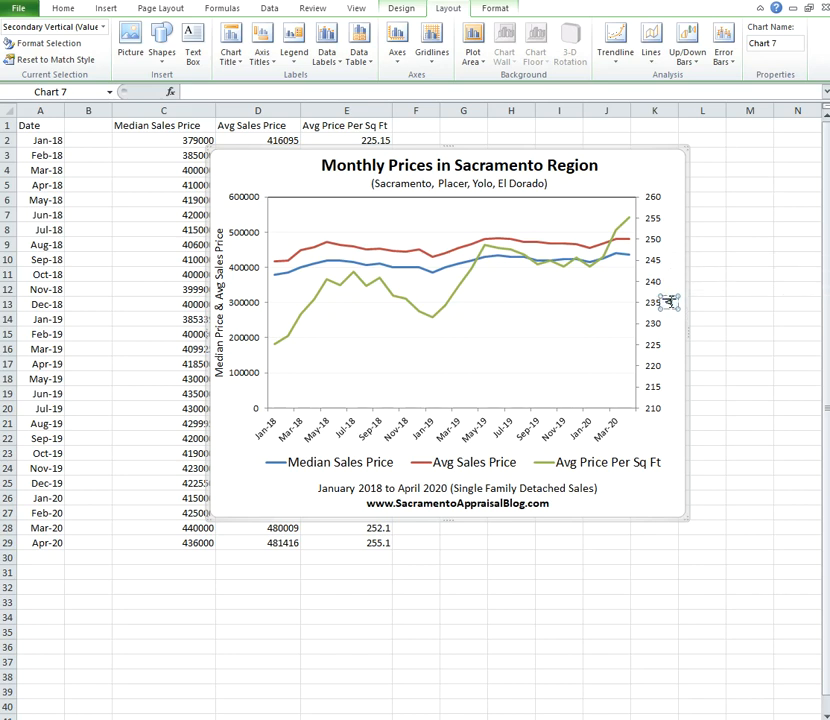
{"action": "type", "text": " Sq Ft"}
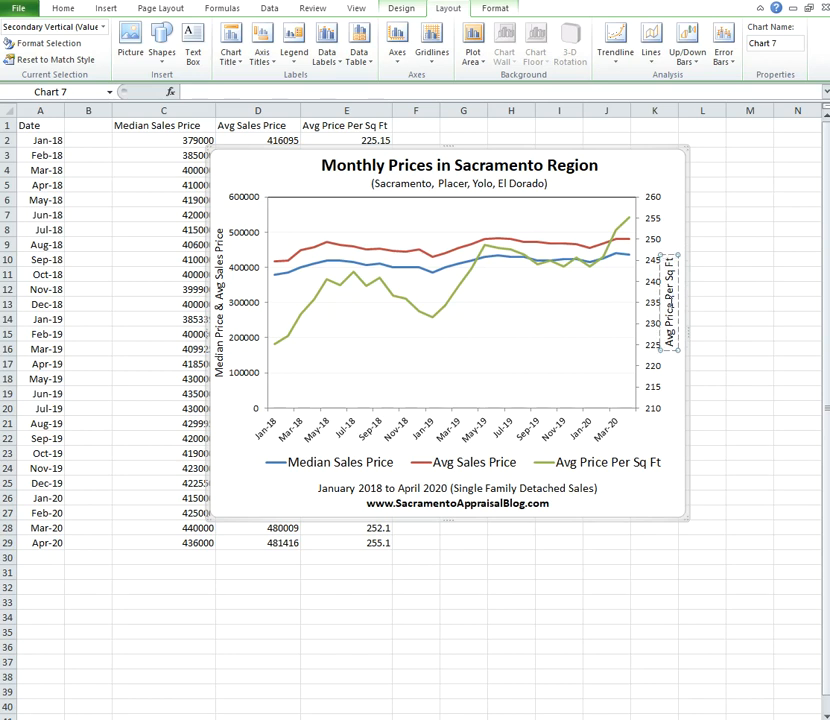
{"action": "left_click", "coordinate": [673, 224]}
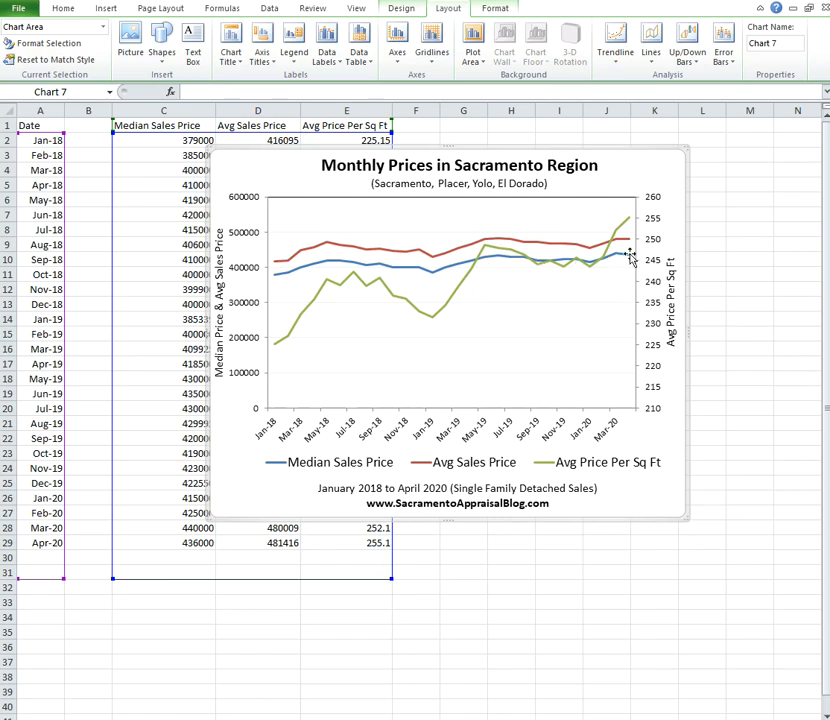
Set a fixed minimum of 300000 for the primary vertical axis, keeping the chart lines in view.
{"action": "double_click", "coordinate": [247, 312]}
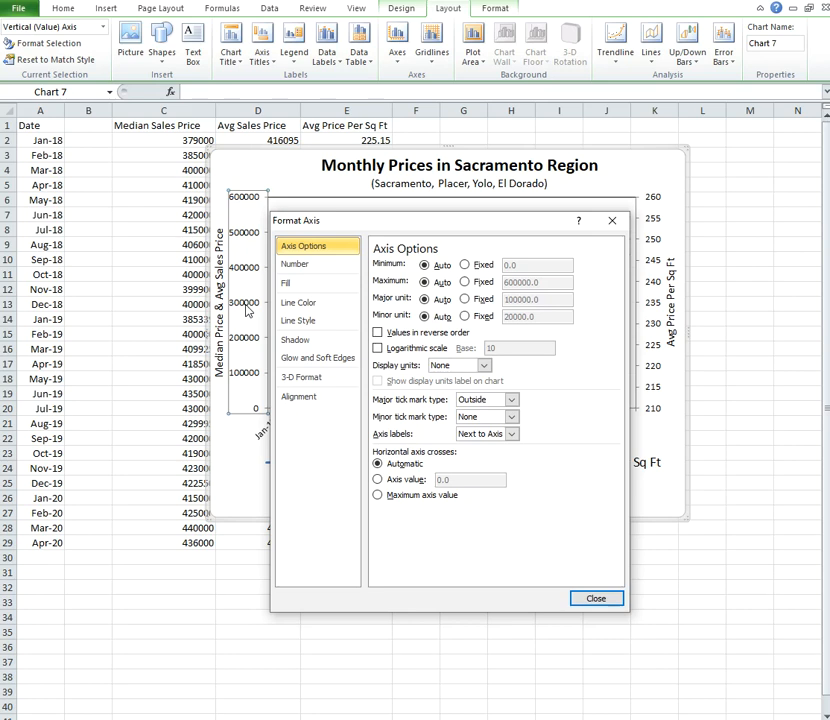
{"action": "left_click_drag", "start_coordinate": [476, 224], "coordinate": [456, 376]}
{"action": "left_click", "coordinate": [454, 404]}
{"action": "left_click_drag", "start_coordinate": [518, 404], "coordinate": [491, 404]}
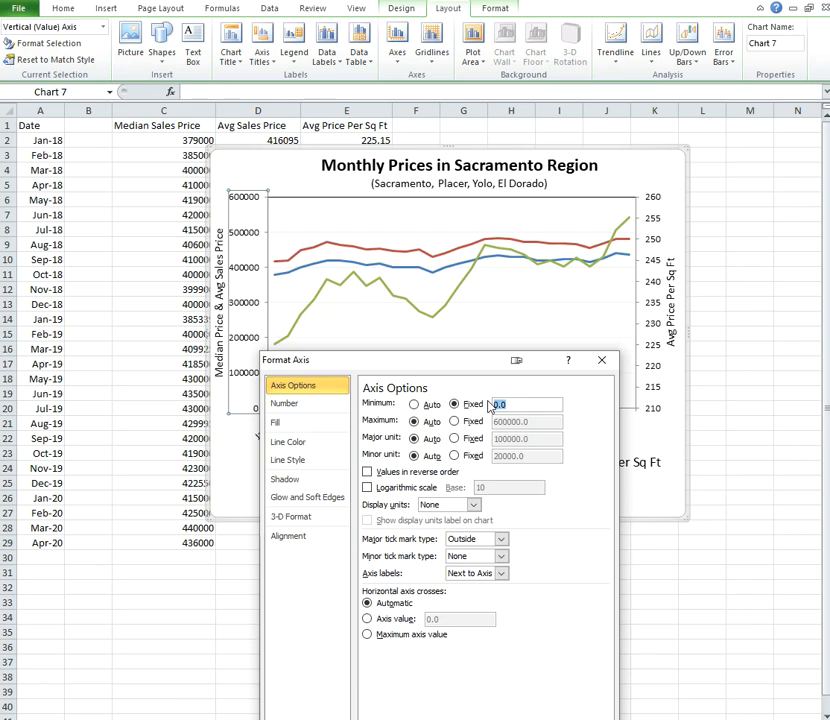
{"action": "type", "text": "300000"}
{"action": "left_click_drag", "start_coordinate": [473, 368], "coordinate": [569, 425]}
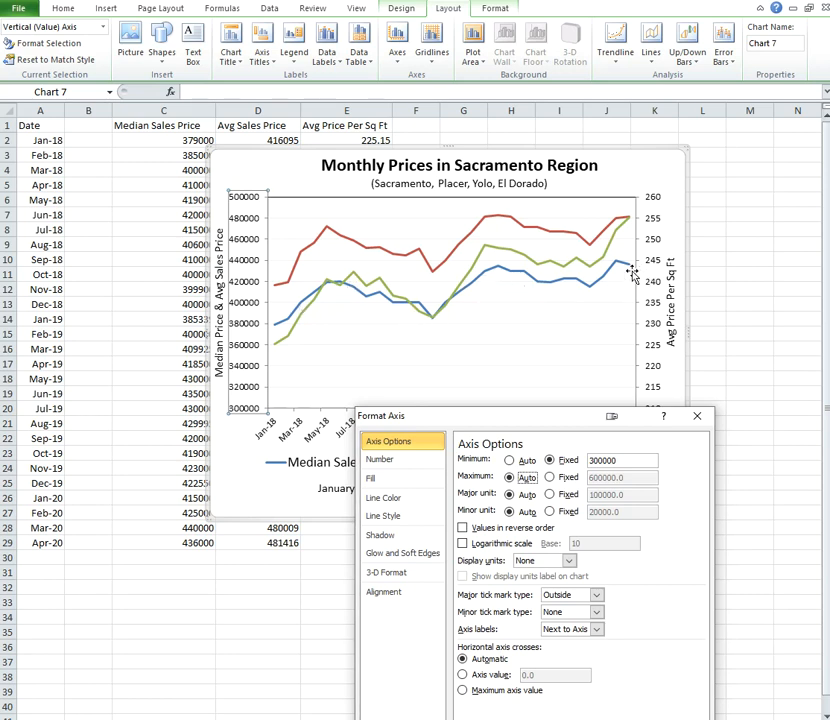
Raise the primary vertical axis minimum to 350000.
{"action": "left_click_drag", "start_coordinate": [525, 428], "coordinate": [538, 403]}
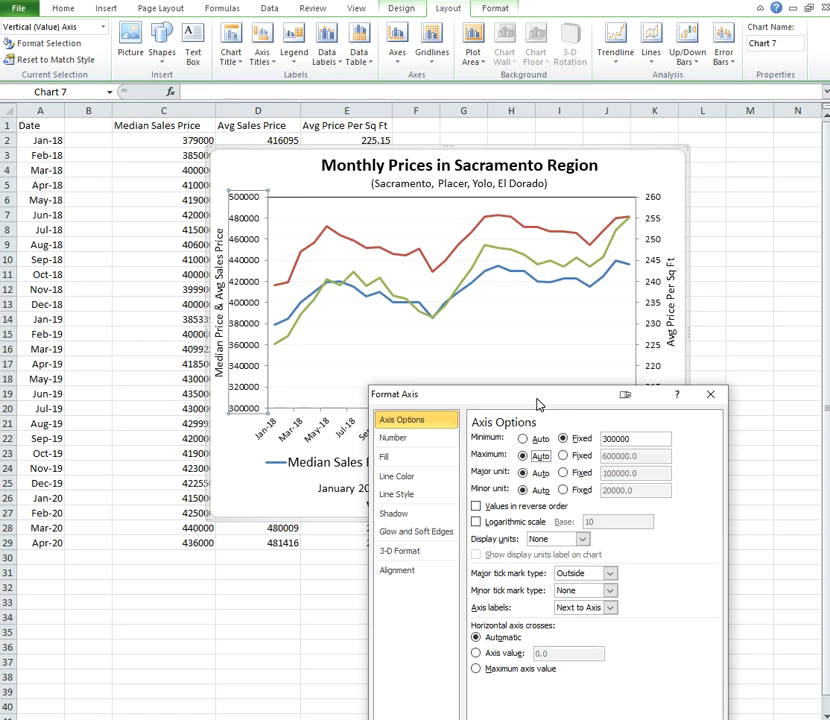
{"action": "left_click_drag", "start_coordinate": [538, 403], "coordinate": [564, 386]}
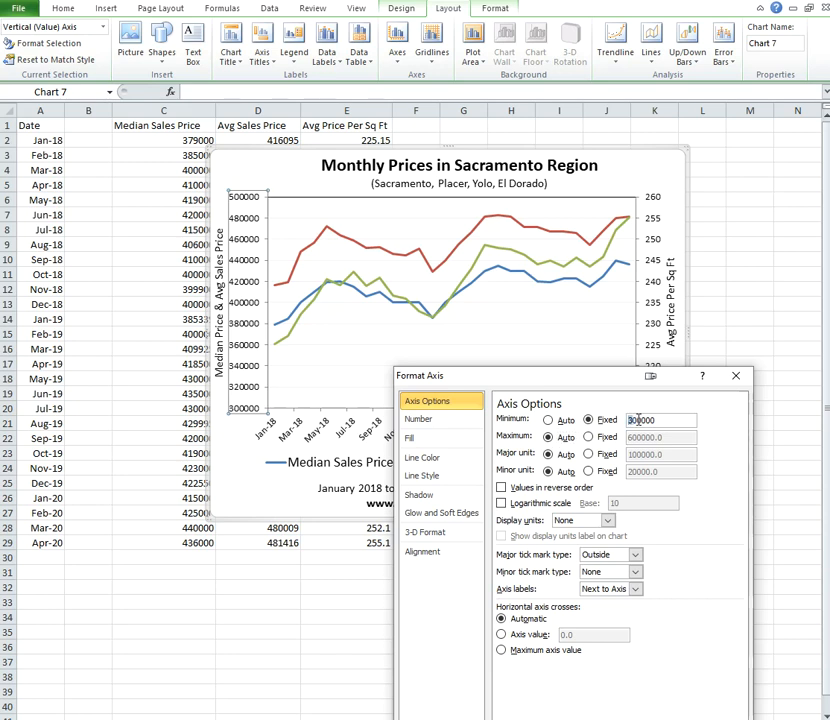
{"action": "type", "text": "35"}
{"action": "key", "text": "Tab"}
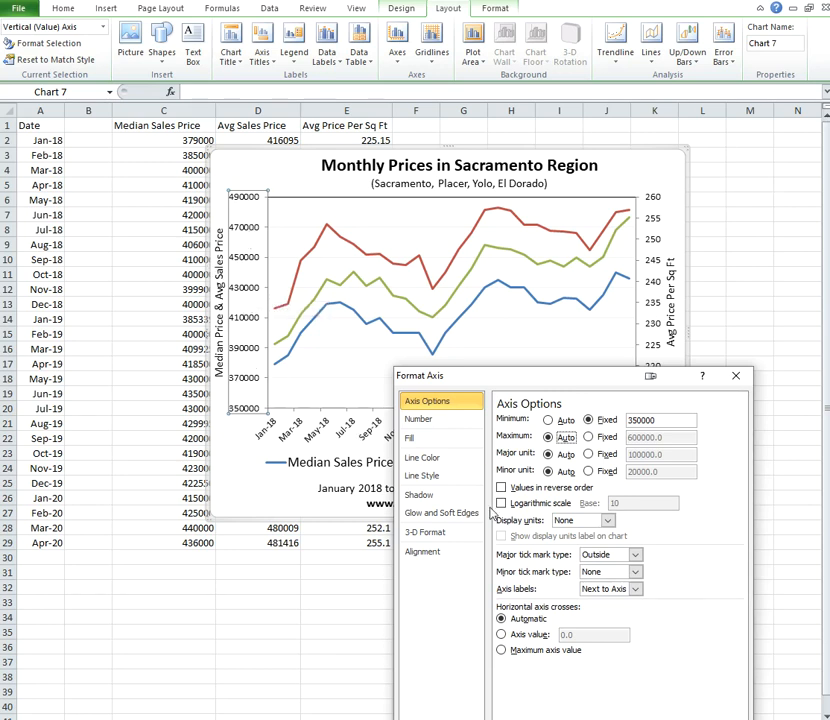
Try a fixed minor unit of 50000 on the primary vertical axis, set it to 40000 instead, and close the axis settings.
{"action": "left_click", "coordinate": [589, 471]}
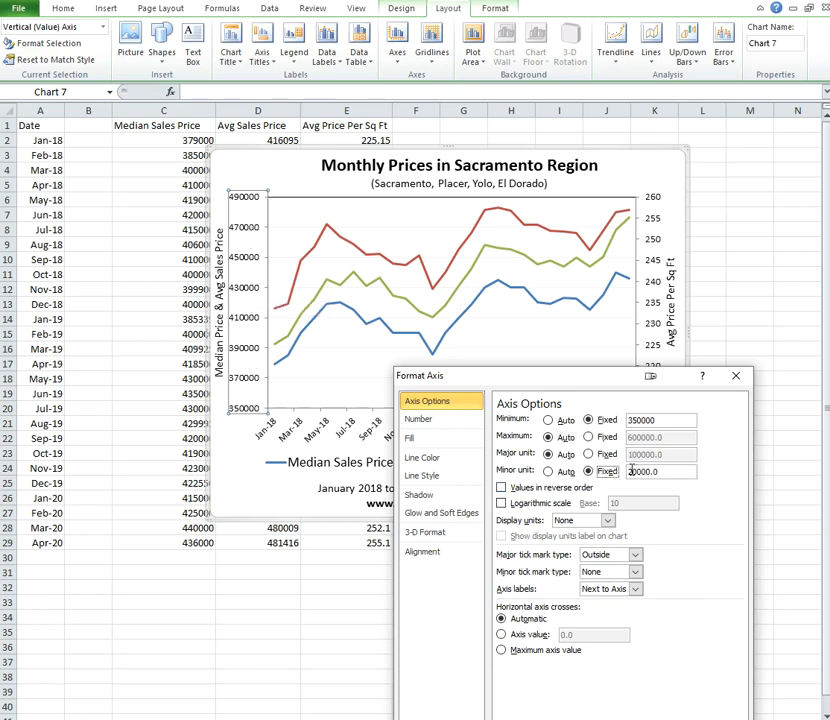
{"action": "left_click_drag", "start_coordinate": [628, 471], "coordinate": [635, 468]}
{"action": "type", "text": "5"}
{"action": "key", "text": "Tab"}
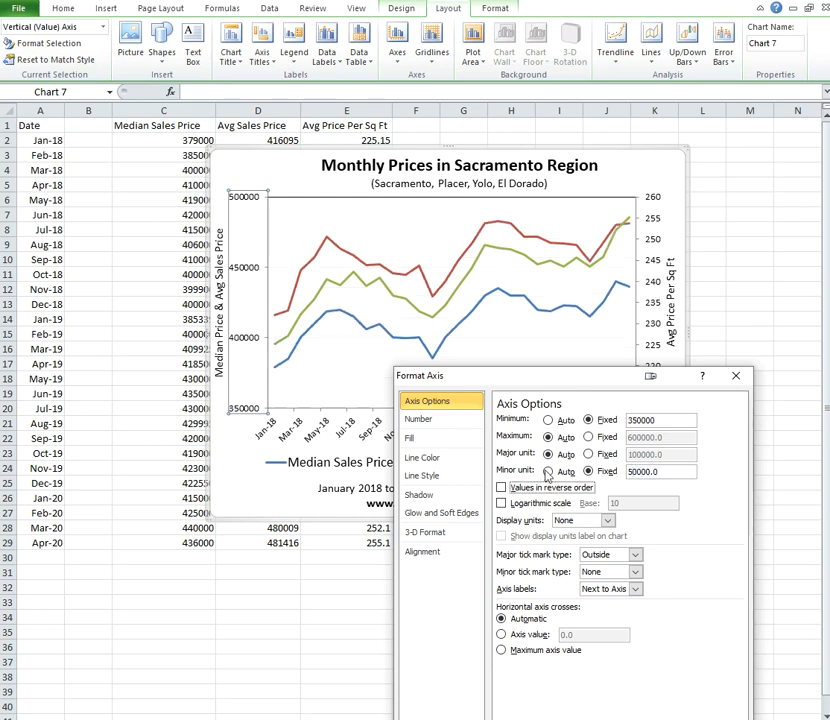
{"action": "left_click", "coordinate": [628, 471]}
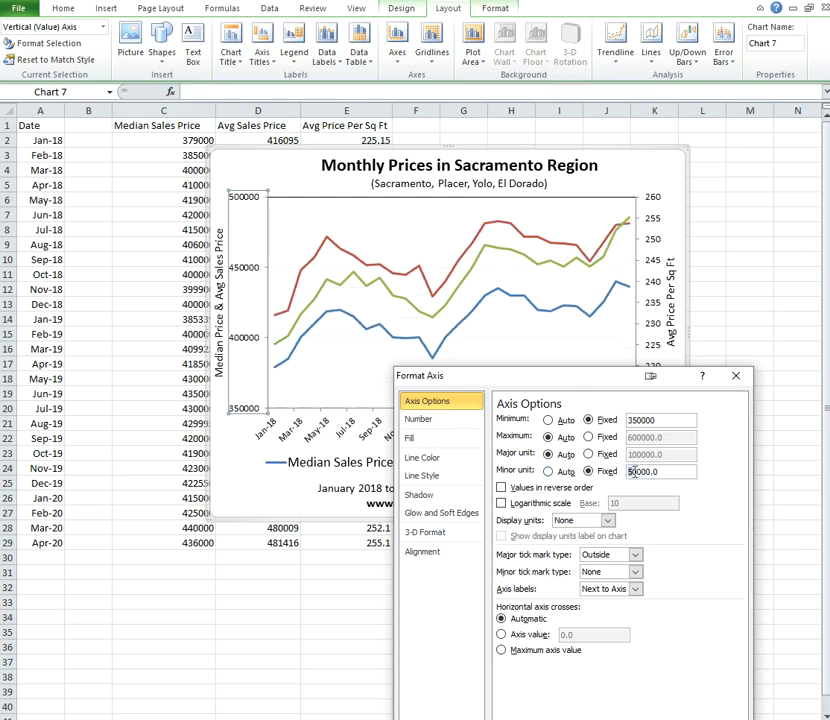
{"action": "type", "text": "4"}
{"action": "key", "text": "Tab"}
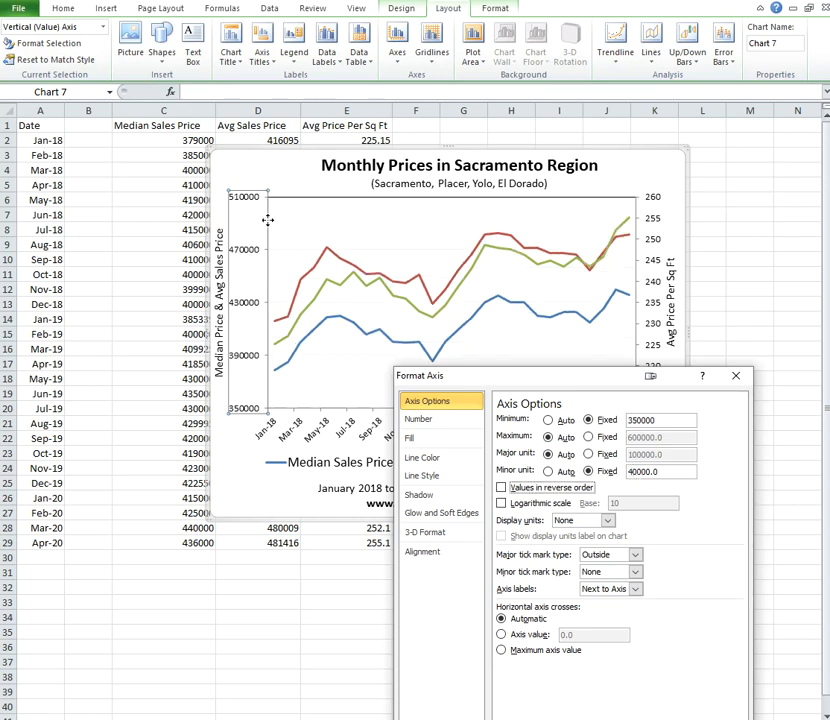
{"action": "left_click", "coordinate": [738, 379]}
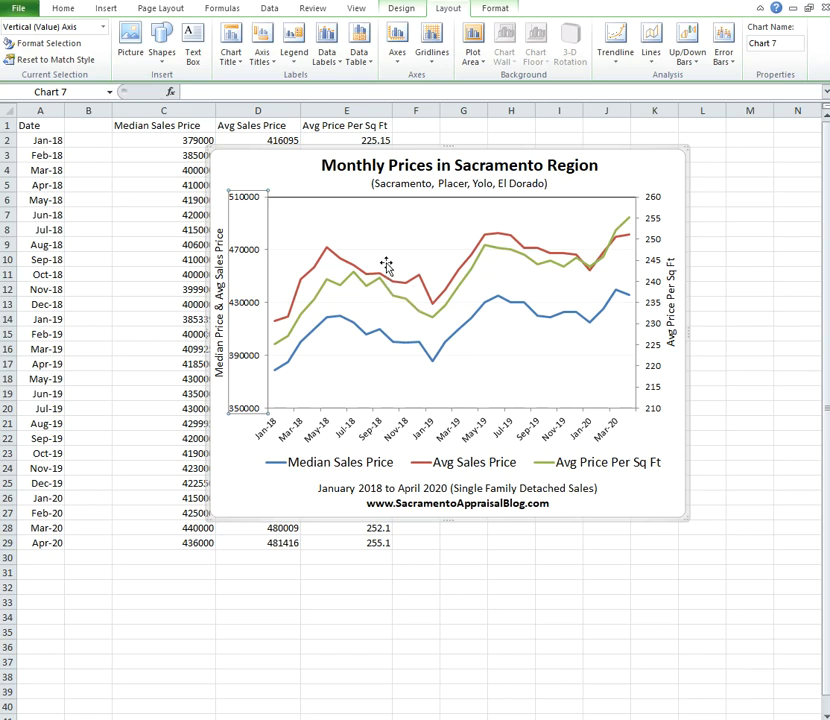
Try a minimum of 230 on the secondary vertical axis, and fix the minimum at 210 instead.
{"action": "double_click", "coordinate": [652, 290]}
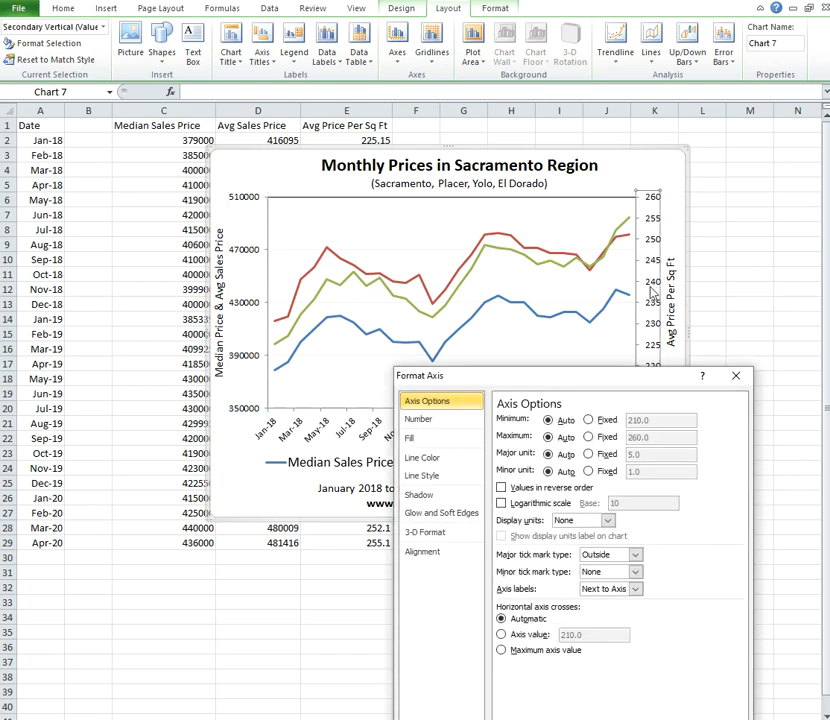
{"action": "left_click_drag", "start_coordinate": [620, 383], "coordinate": [638, 438]}
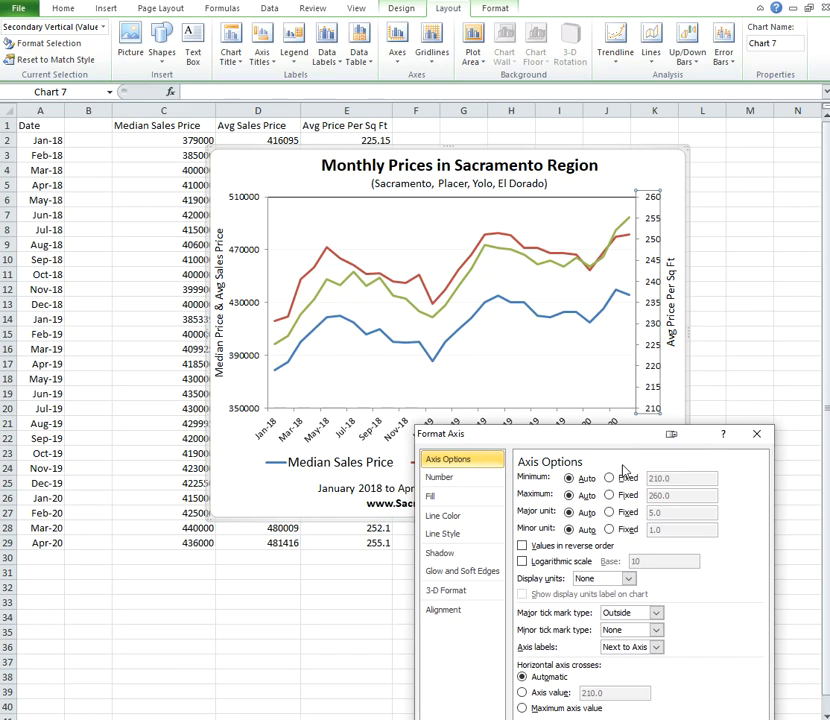
{"action": "left_click", "coordinate": [609, 478]}
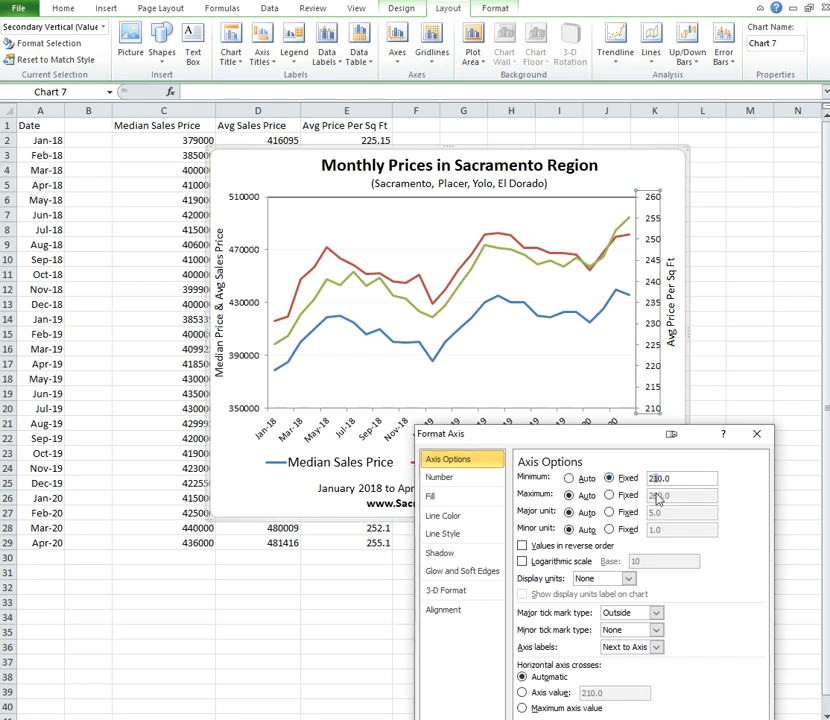
{"action": "key", "text": "Tab"}
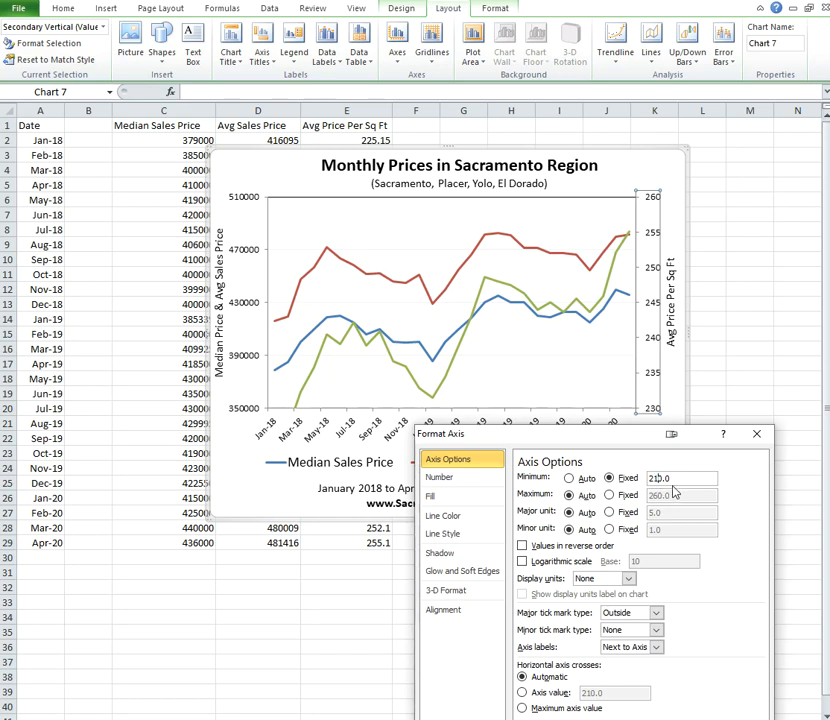
{"action": "key", "text": "Tab"}
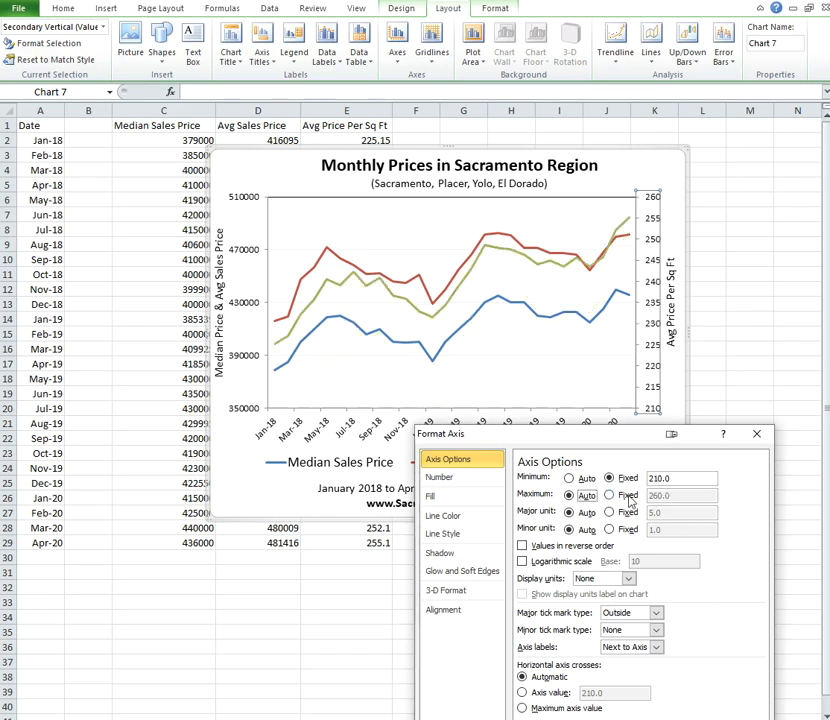
Fix the secondary vertical axis maximum at 270, also trying 265.
{"action": "left_click", "coordinate": [626, 499]}
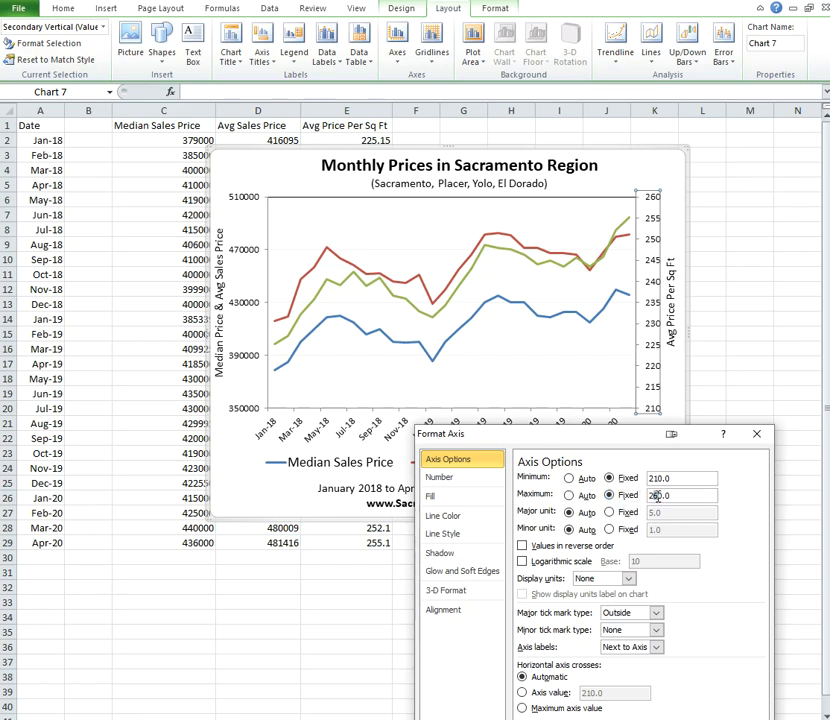
{"action": "type", "text": "7"}
{"action": "key", "text": "Tab"}
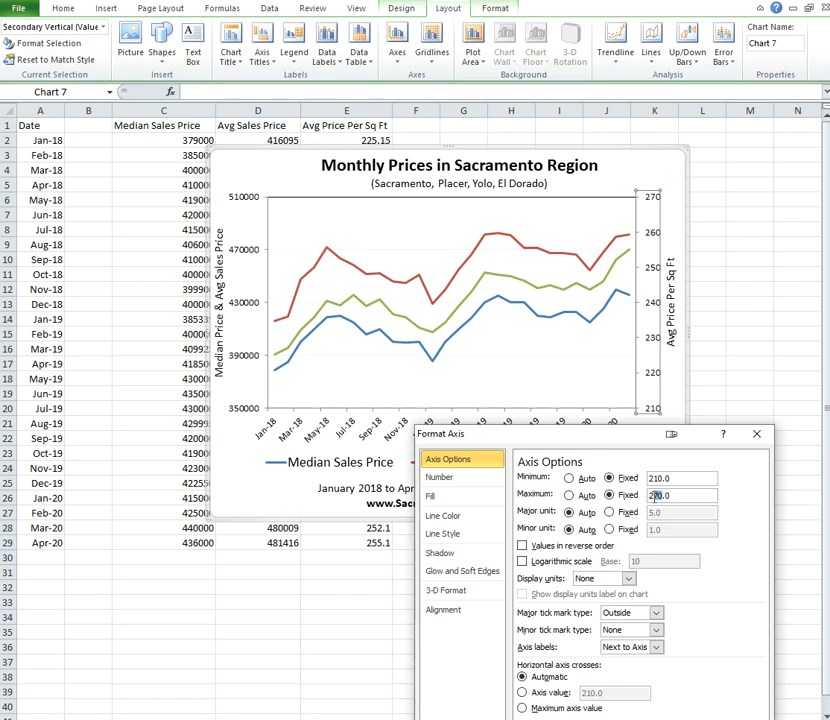
{"action": "key", "text": "Tab"}
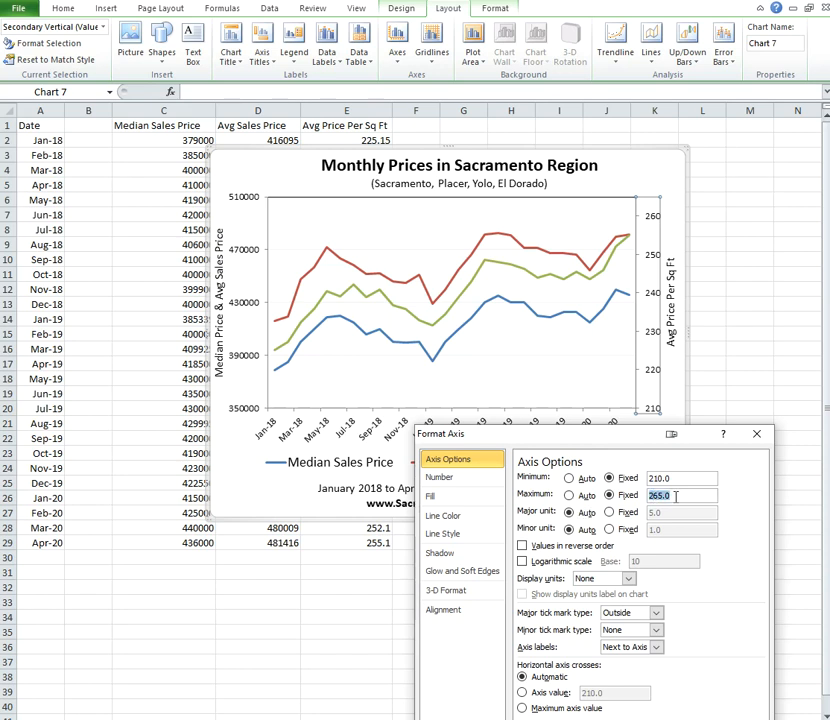
{"action": "double_click", "coordinate": [686, 497]}
{"action": "type", "text": "270"}
{"action": "key", "text": "Tab"}
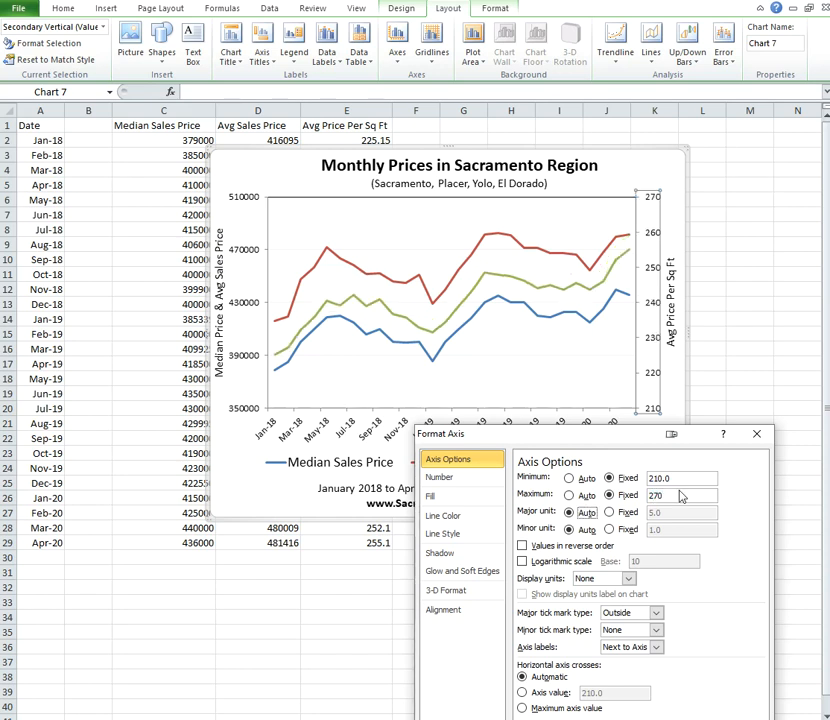
Fix the secondary vertical axis major unit at 15, close the axis settings, and deselect the chart.
{"action": "left_click", "coordinate": [626, 513]}
{"action": "type", "text": "10"}
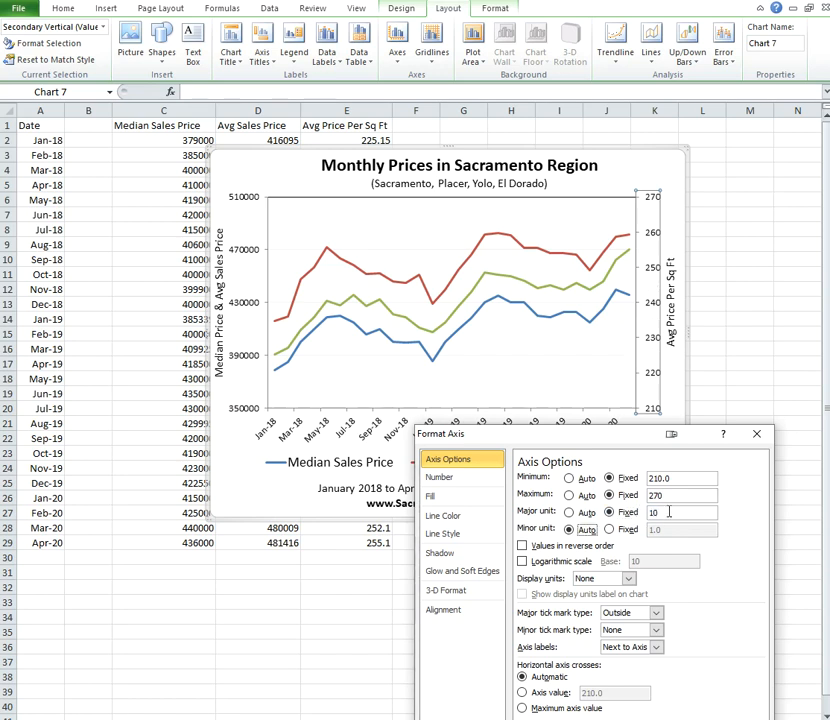
{"action": "key", "text": "BackSpace"}
{"action": "type", "text": "5"}
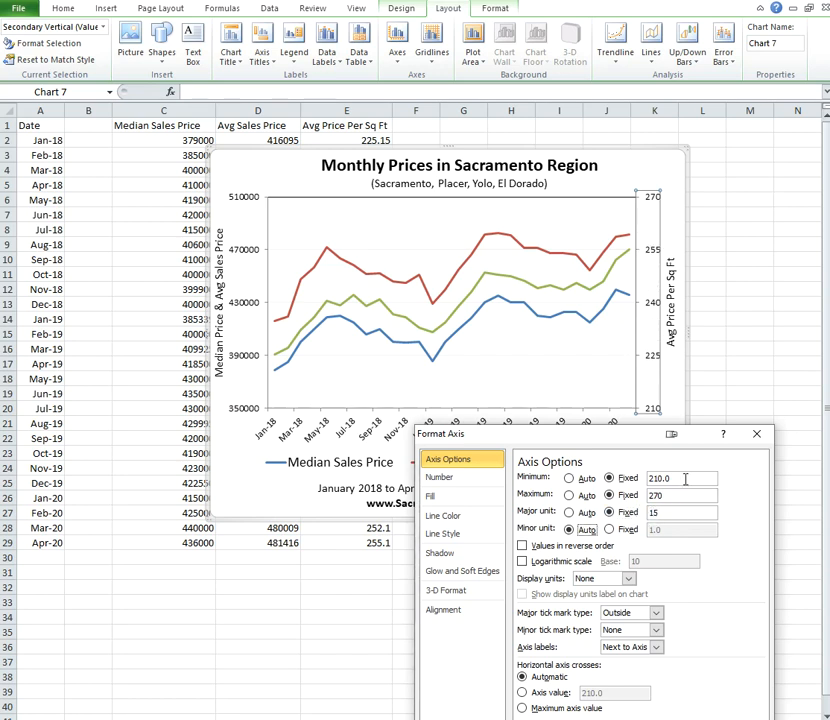
{"action": "left_click_drag", "start_coordinate": [643, 437], "coordinate": [585, 387]}
{"action": "left_click", "coordinate": [706, 387]}
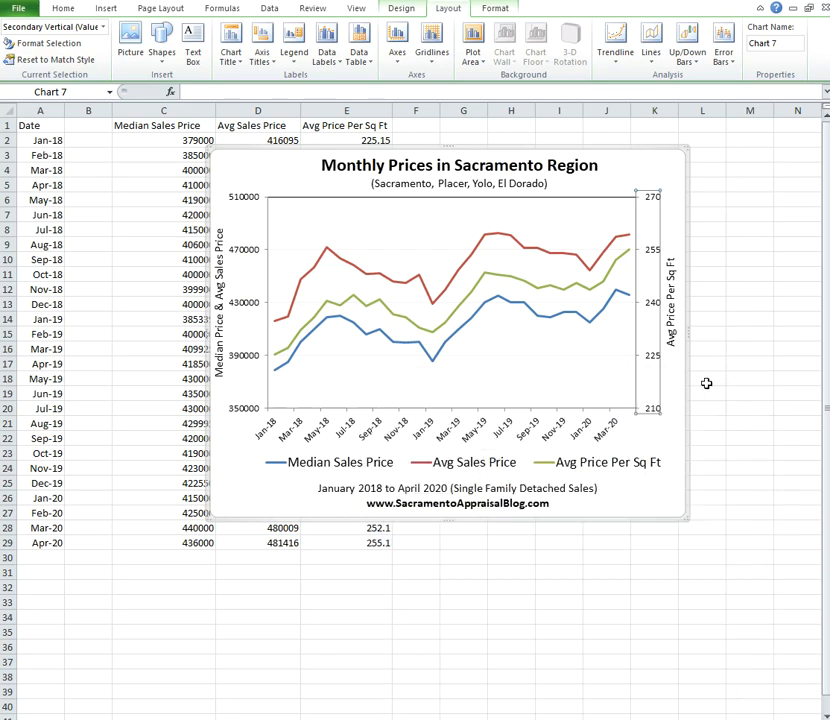
{"action": "left_click", "coordinate": [719, 362]}
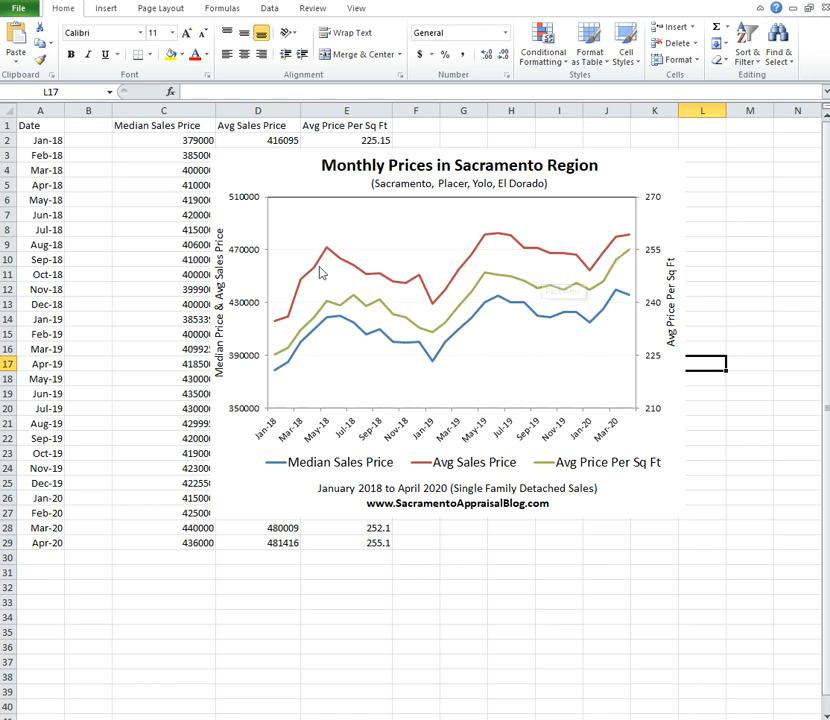
Try a fixed maximum of 500000 on the primary vertical axis, and set it to 490000 instead.
{"action": "double_click", "coordinate": [247, 255]}
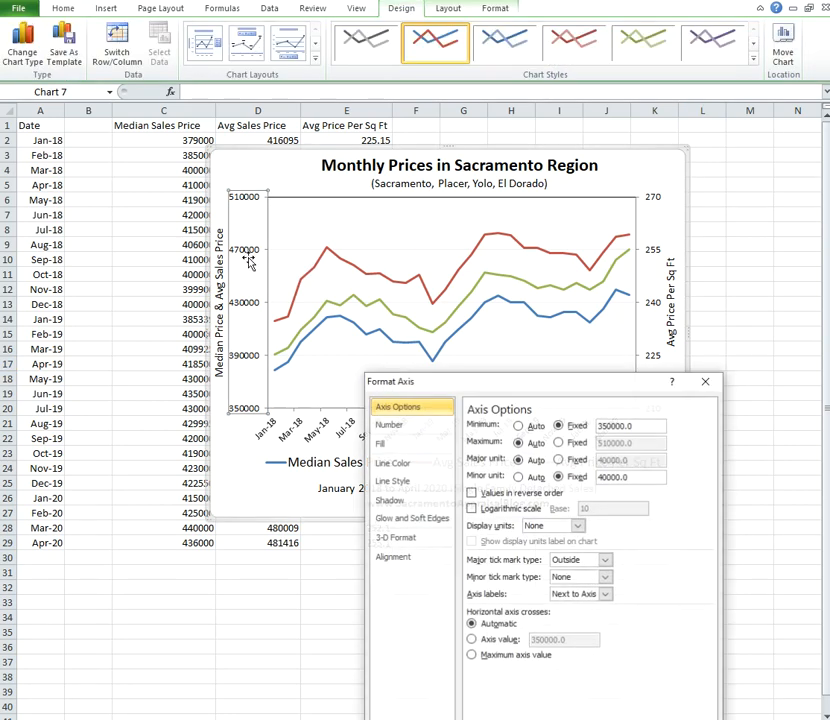
{"action": "left_click", "coordinate": [558, 442]}
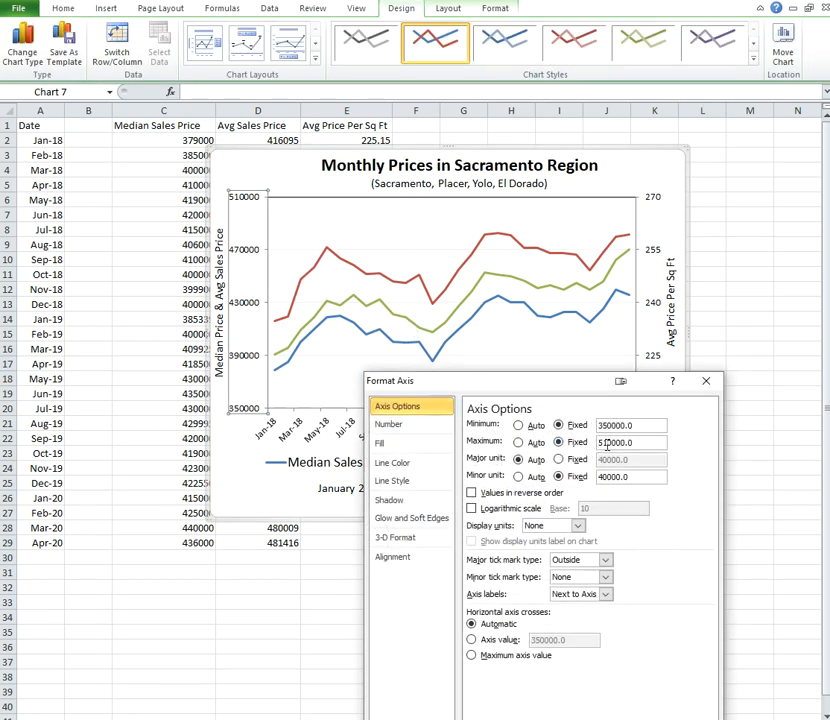
{"action": "type", "text": "5"}
{"action": "key", "text": "Tab"}
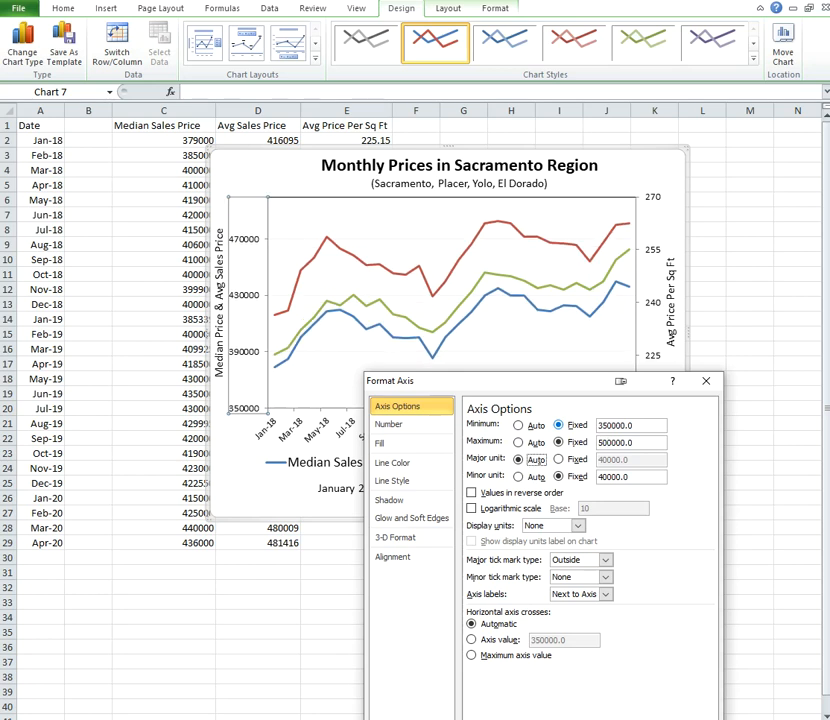
{"action": "left_click", "coordinate": [594, 443]}
{"action": "key", "text": "Tab"}
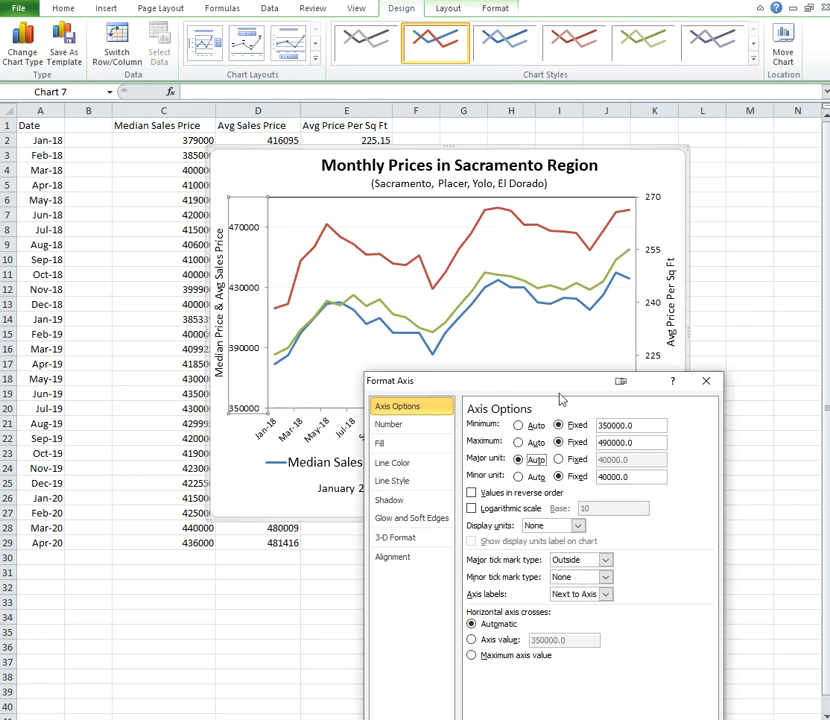
Set the primary vertical axis minimum to 360000 and close the axis settings.
{"action": "left_click_drag", "start_coordinate": [599, 425], "coordinate": [607, 428]}
{"action": "type", "text": "36"}
{"action": "key", "text": "Tab"}
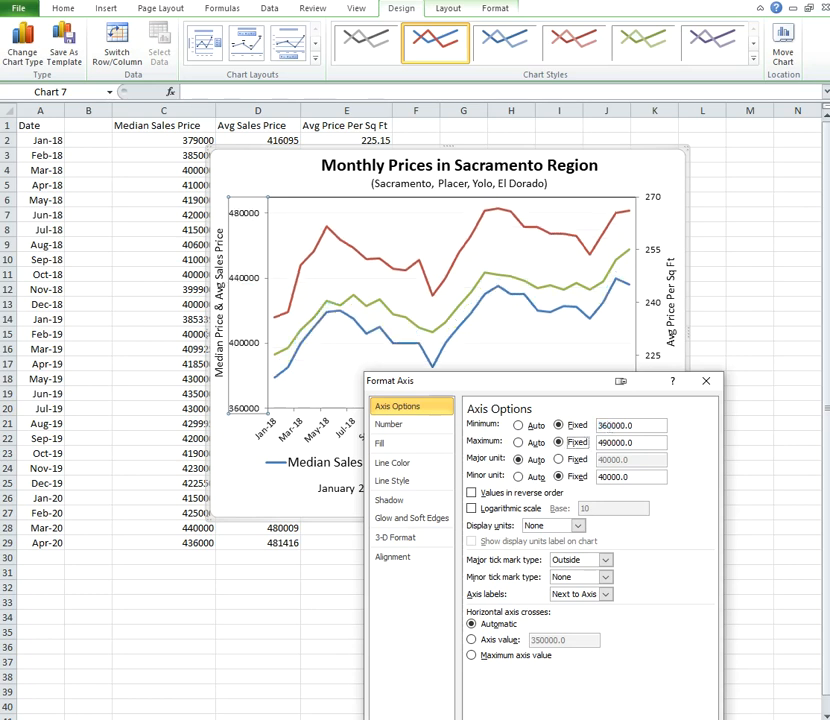
{"action": "left_click", "coordinate": [706, 380]}
Set the secondary vertical axis maximum to 280.
{"action": "double_click", "coordinate": [655, 308]}
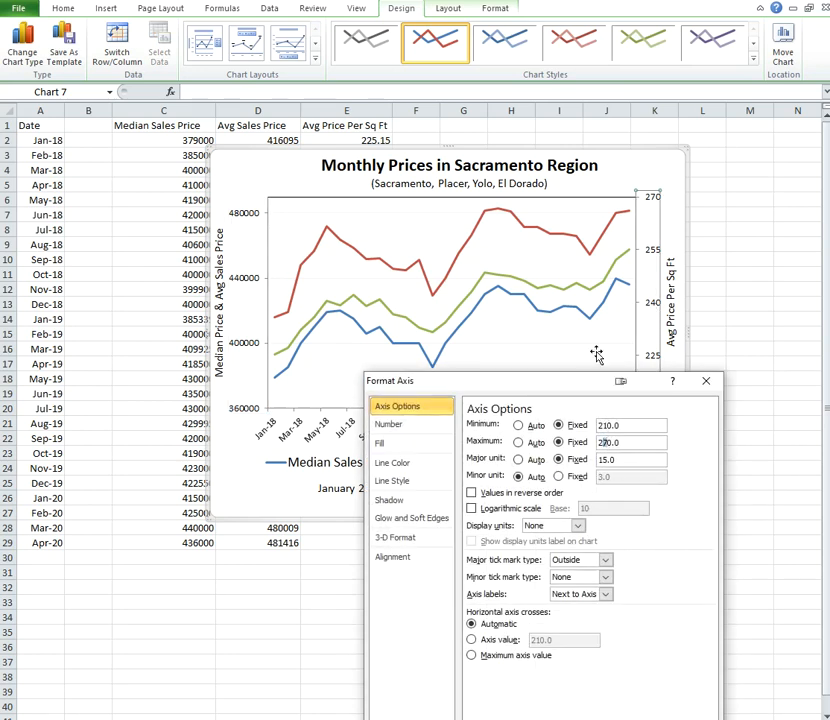
{"action": "key", "text": "Delete"}
{"action": "type", "text": "8"}
{"action": "key", "text": "Tab"}
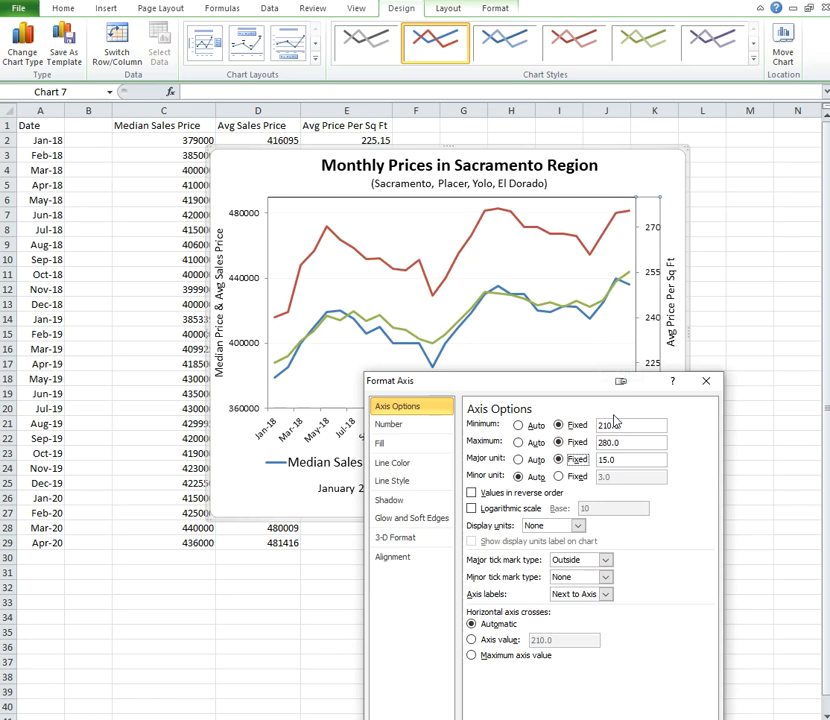
Set the secondary vertical axis maximum to 265, close the axis settings, and deselect the chart.
{"action": "double_click", "coordinate": [617, 442]}
{"action": "type", "text": "2"}
{"action": "key", "text": "Tab"}
{"action": "left_click", "coordinate": [706, 380]}
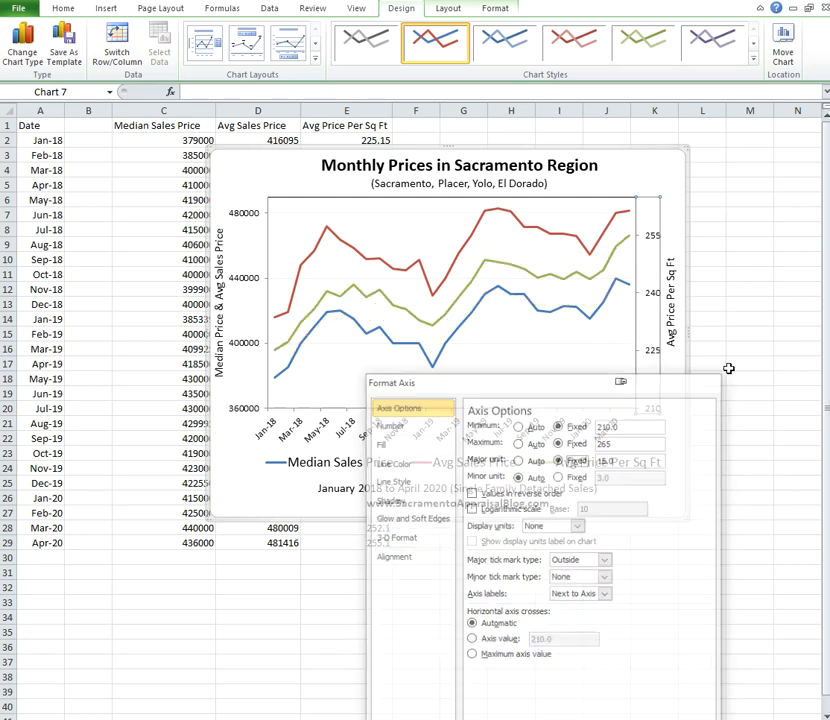
{"action": "left_click", "coordinate": [737, 362]}
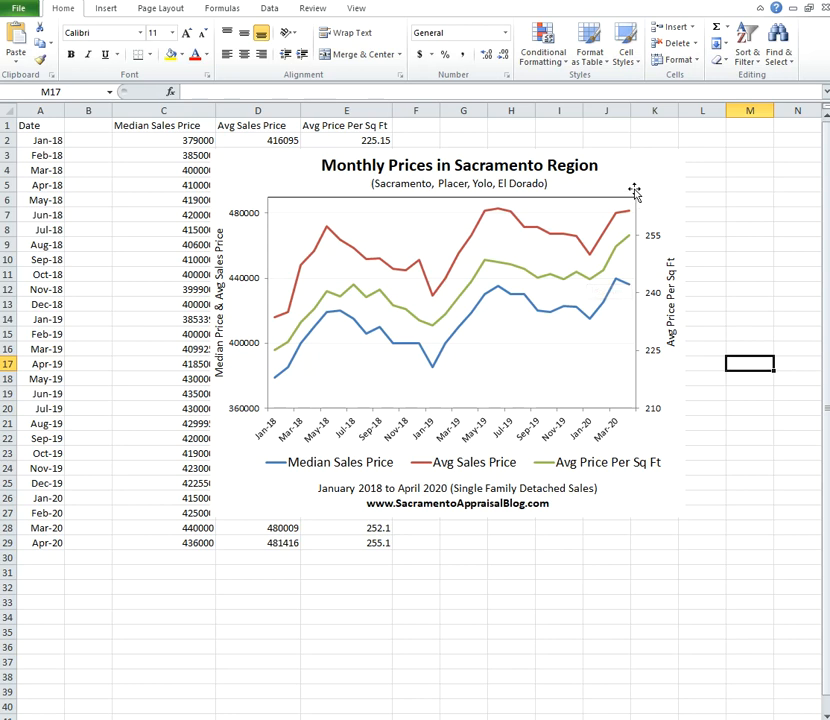
Capture the finished chart as a screen snip with Snipping Tool and close the snip without saving it.
{"action": "left_click", "coordinate": [680, 172]}
{"action": "left_click", "coordinate": [742, 196]}
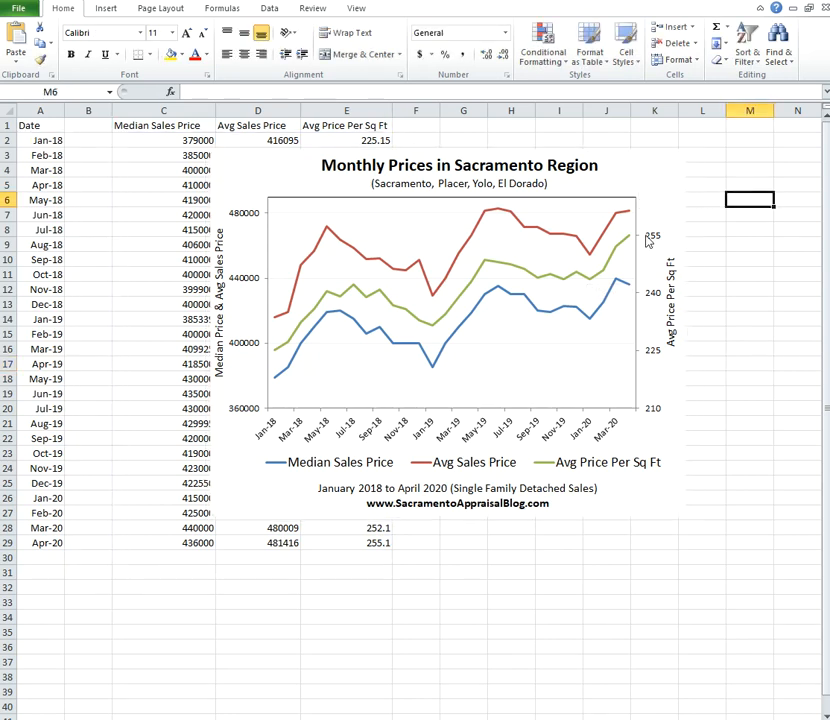
{"action": "left_click", "coordinate": [662, 430]}
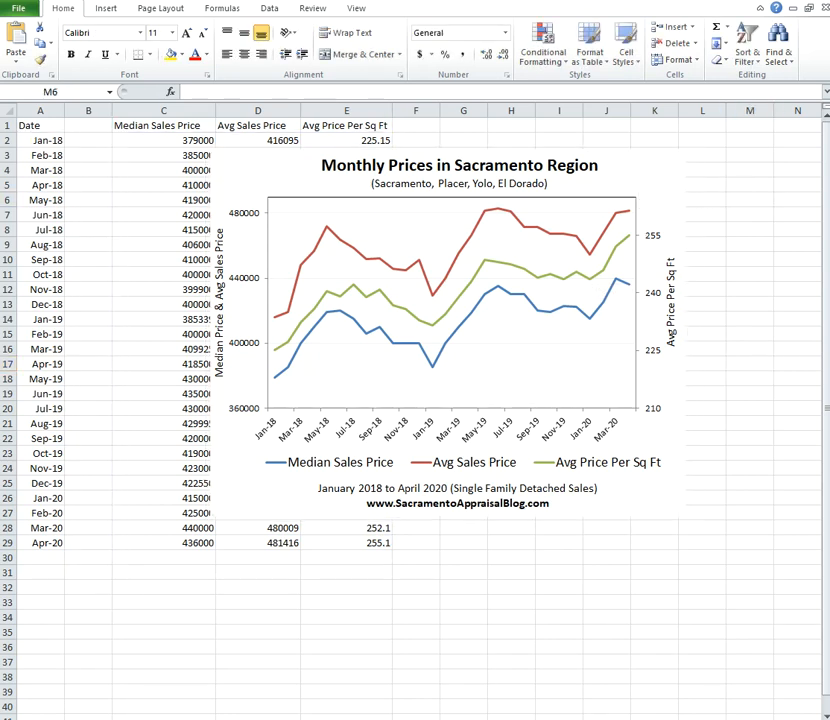
{"action": "left_click_drag", "start_coordinate": [306, 226], "coordinate": [420, 262]}
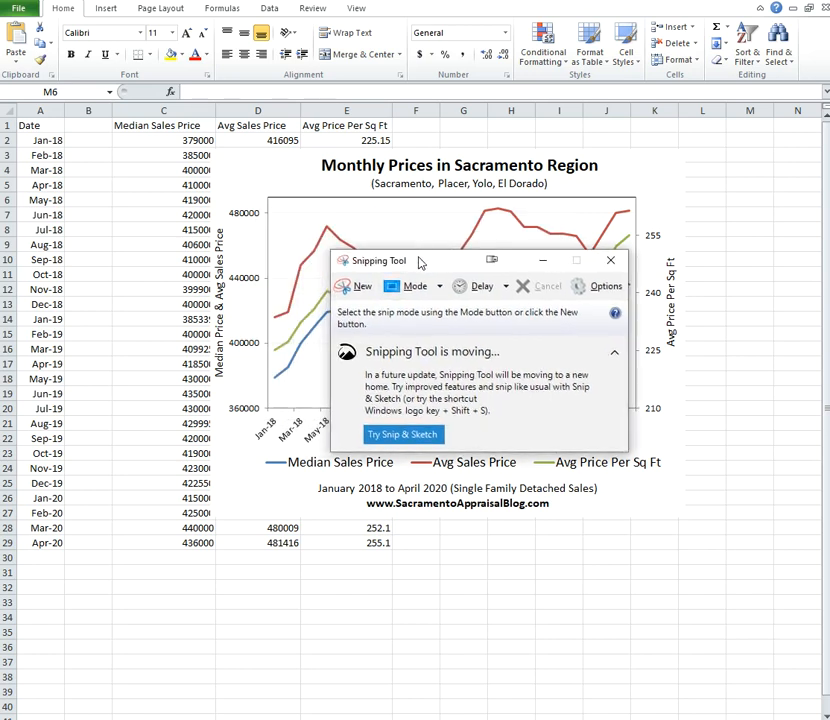
{"action": "left_click", "coordinate": [362, 286]}
{"action": "left_click_drag", "start_coordinate": [210, 150], "coordinate": [681, 518]}
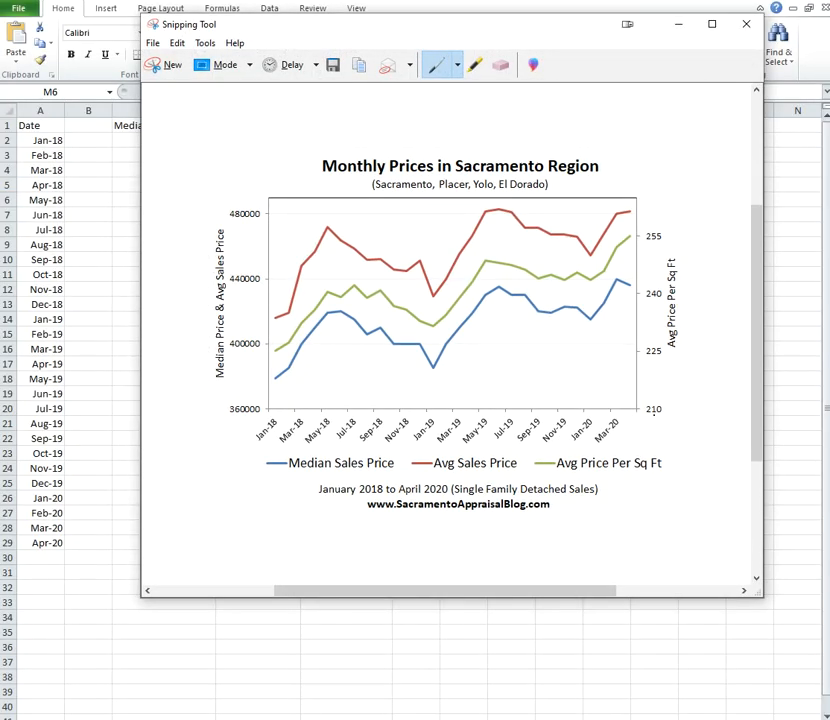
{"action": "left_click", "coordinate": [746, 23]}
{"action": "left_click", "coordinate": [536, 322]}
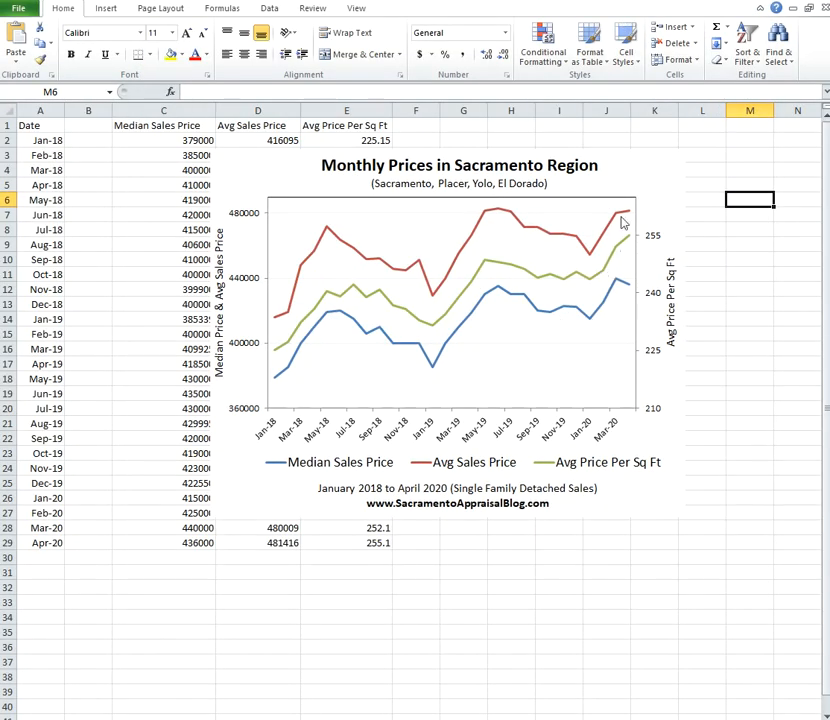
Paste a copy of the chart into a blank Paint picture, and close Paint without saving to return to the worksheet.
{"action": "left_click", "coordinate": [648, 173]}
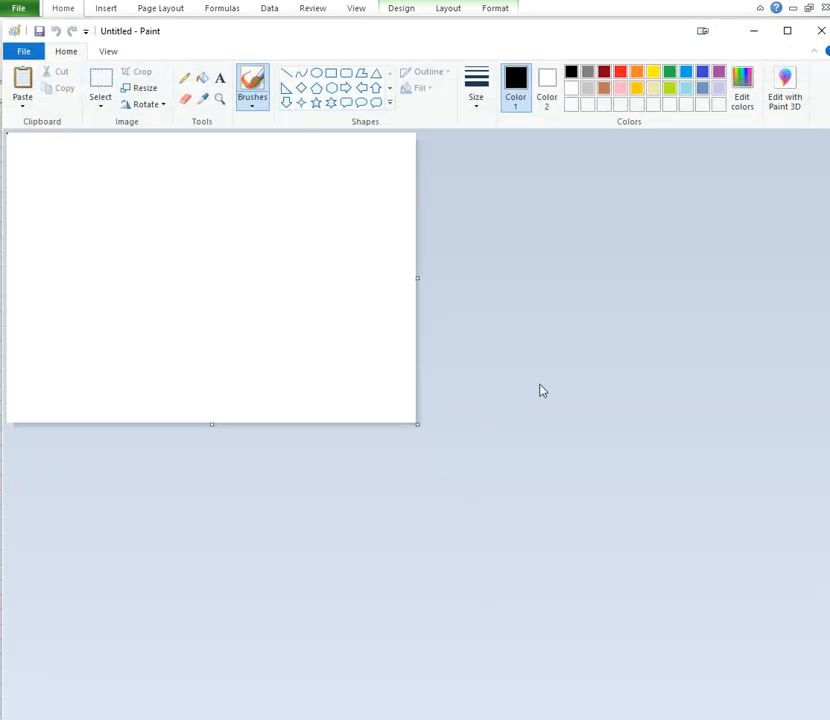
{"action": "key", "text": "ctrl+v"}
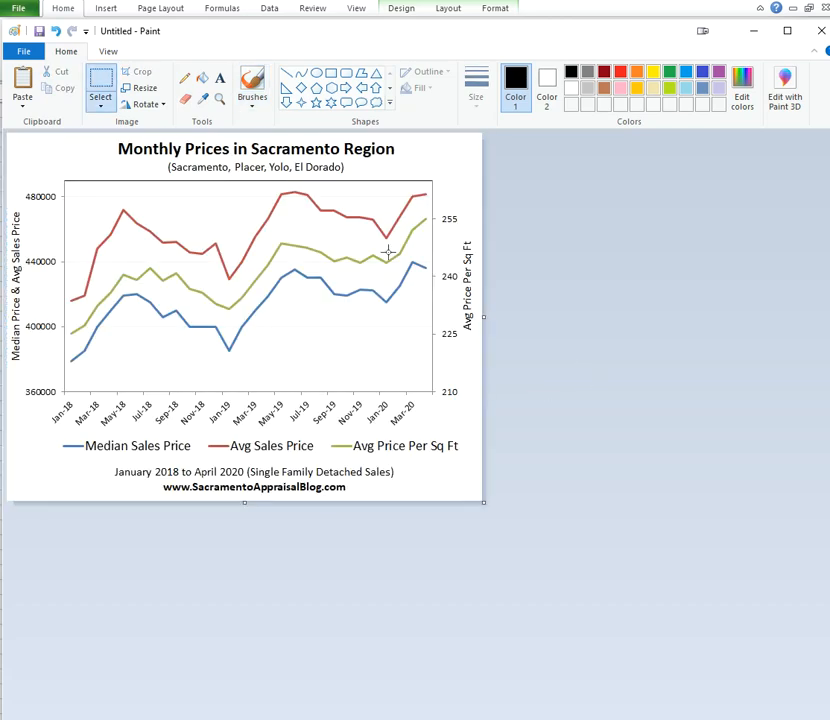
{"action": "left_click", "coordinate": [33, 52]}
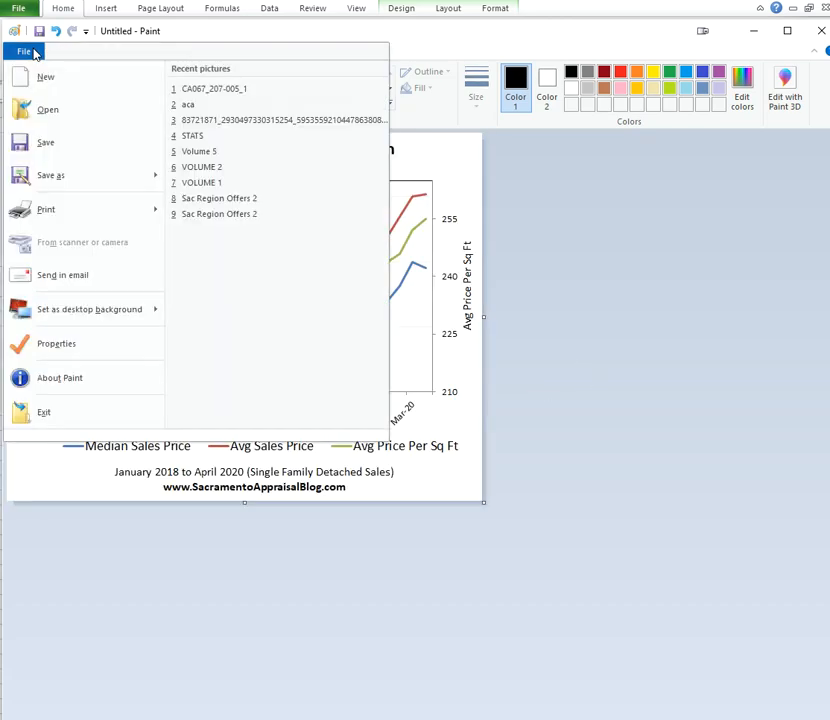
{"action": "left_click", "coordinate": [655, 290]}
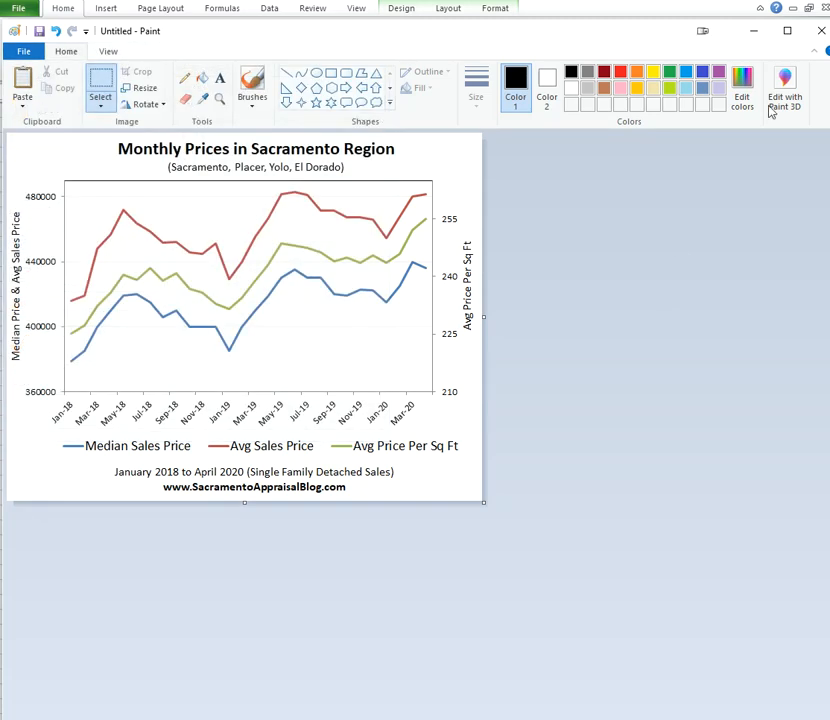
{"action": "left_click", "coordinate": [819, 31]}
{"action": "left_click", "coordinate": [468, 393]}
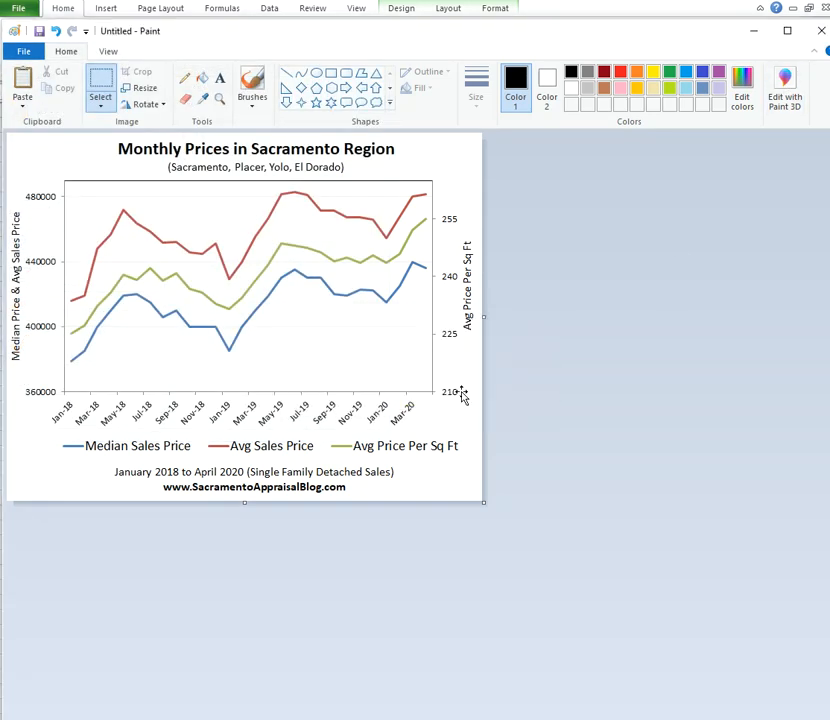
{"action": "left_click", "coordinate": [139, 628]}
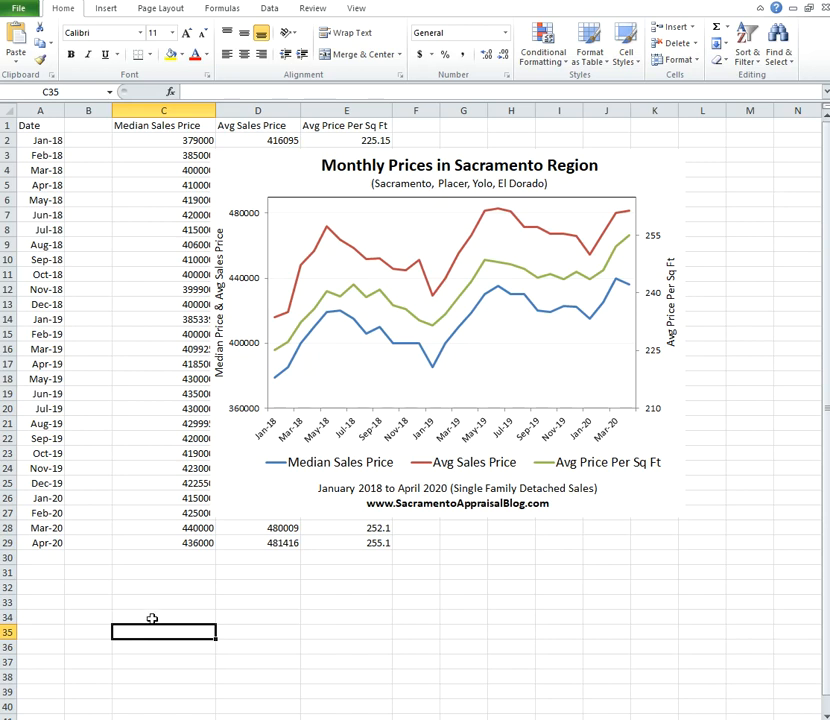
Add the next month, May-2020, below Apr-20 in cell A30 of the Date column.
{"action": "left_click", "coordinate": [40, 557]}
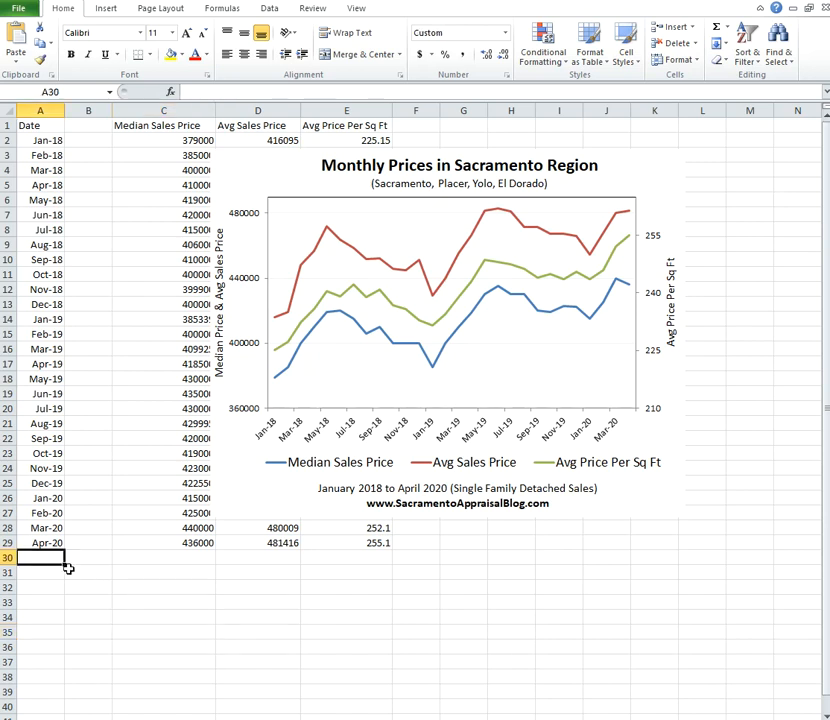
{"action": "type", "text": "May-2020"}
{"action": "key", "text": "Return"}
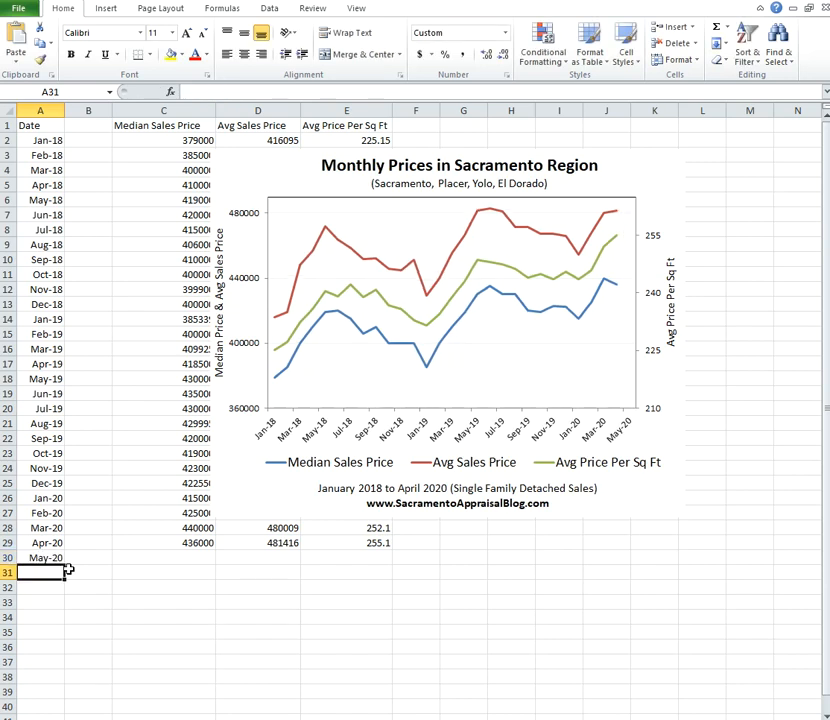
{"action": "key", "text": "Up"}
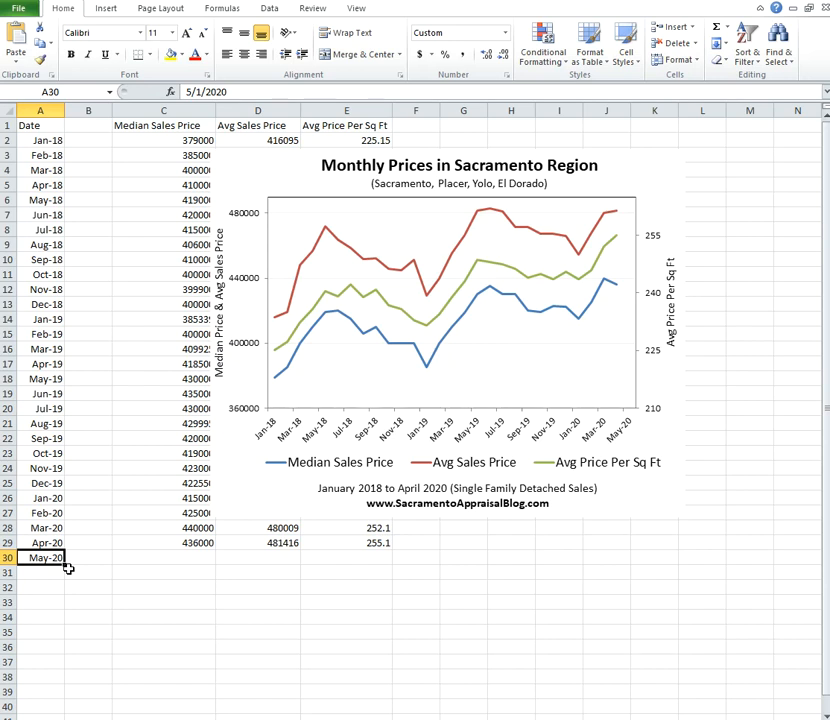
Enter a Median Sales Price of 432000 for May-20 in cell C30.
{"action": "key", "text": "Right"}
{"action": "key", "text": "Right"}
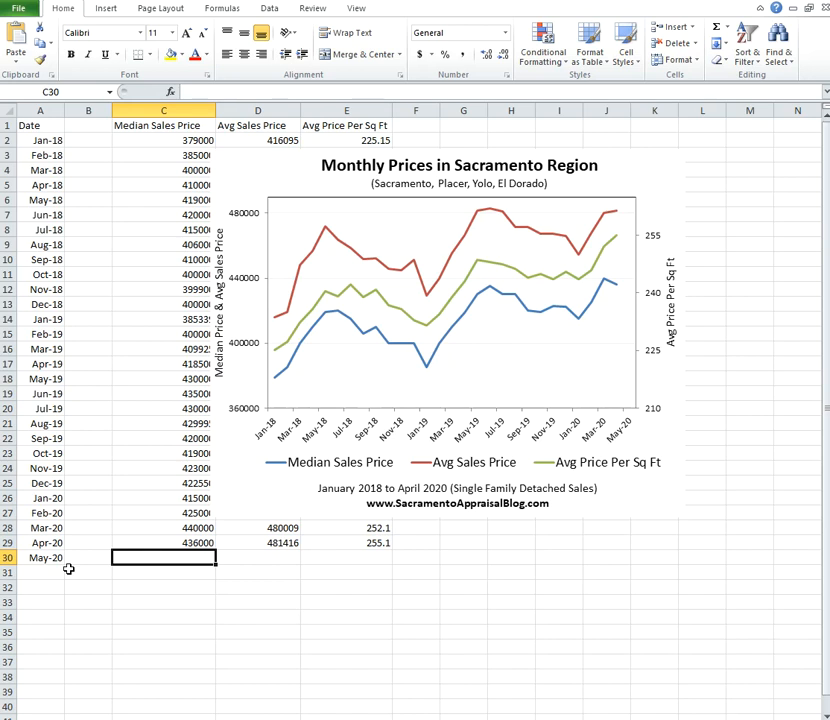
{"action": "key", "text": "Left"}
{"action": "key", "text": "Left"}
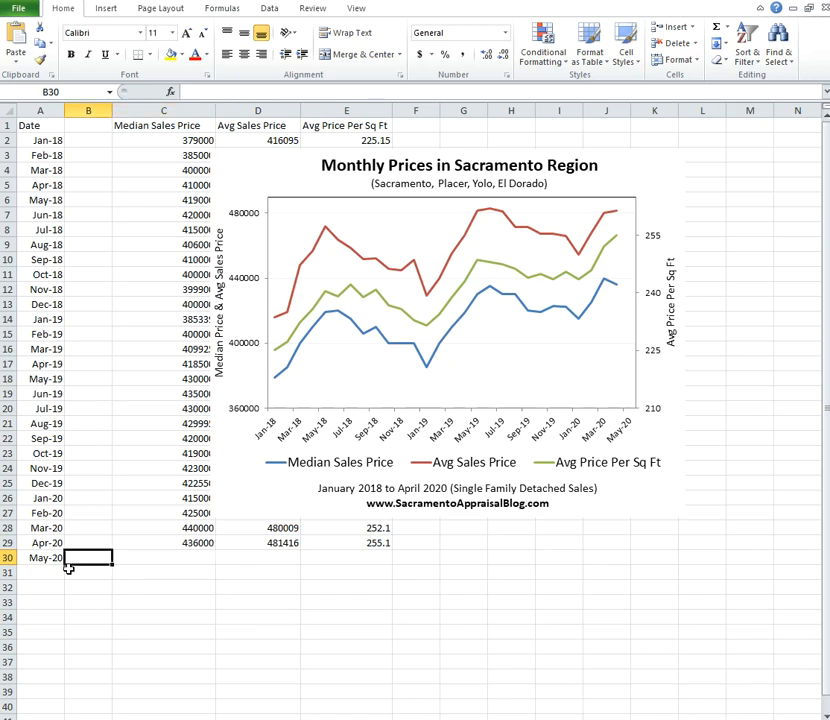
{"action": "key", "text": "Right"}
{"action": "key", "text": "Right"}
{"action": "key", "text": "Right"}
{"action": "key", "text": "Left"}
{"action": "type", "text": "432000"}
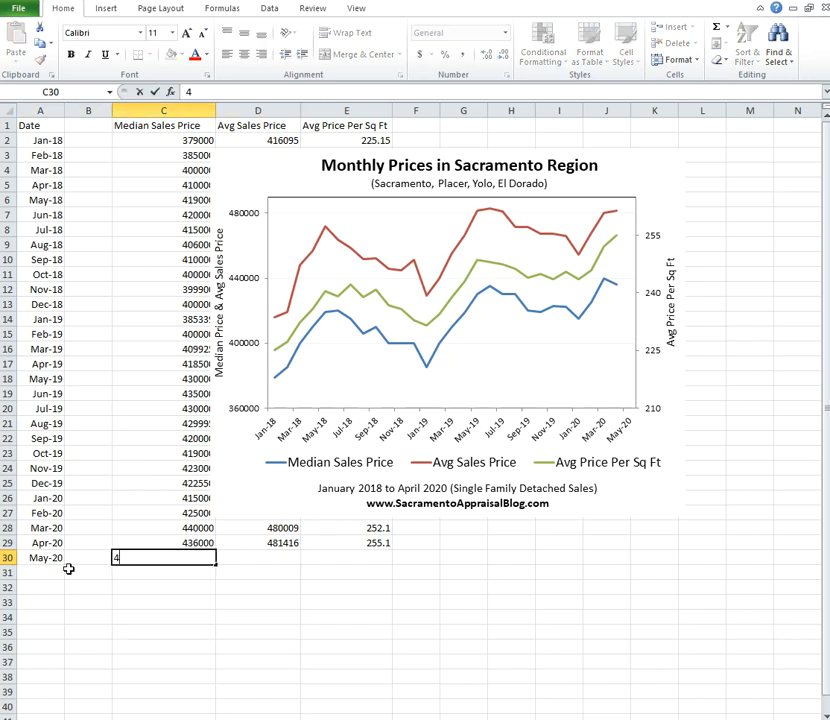
{"action": "key", "text": "Tab"}
Complete the May-20 row with an Avg Sales Price of 483000 and an Avg Price Per Sq Ft of 254.
{"action": "type", "text": "4830"}
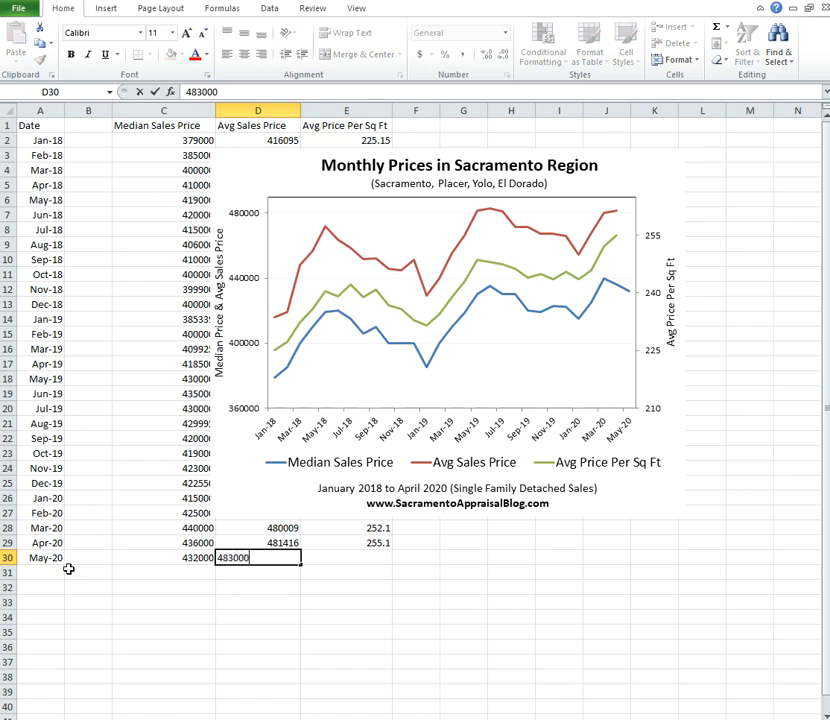
{"action": "type", "text": "00"}
{"action": "key", "text": "Tab"}
{"action": "key", "text": "Tab"}
{"action": "key", "text": "Left"}
{"action": "type", "text": "240"}
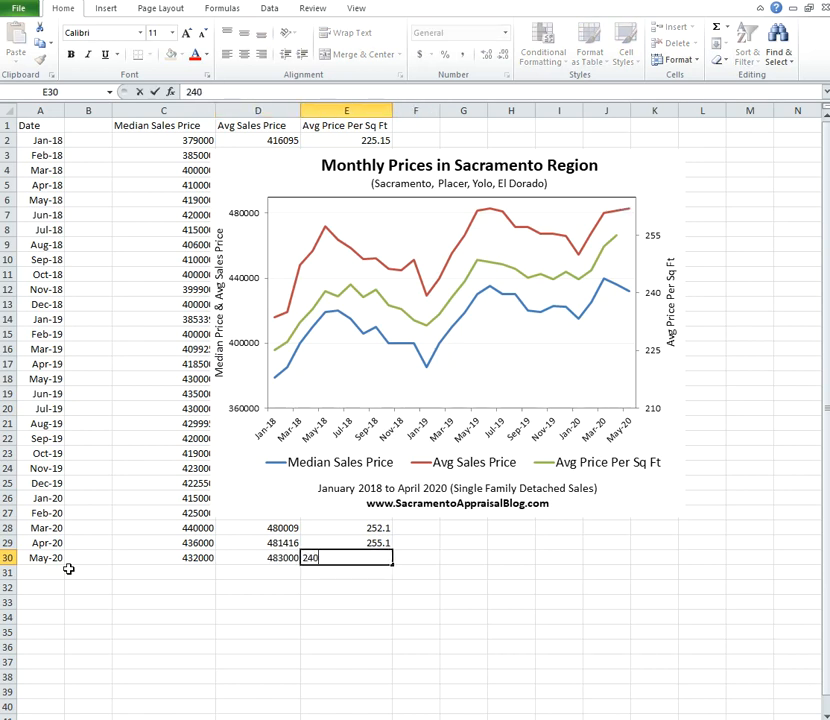
{"action": "key", "text": "Return"}
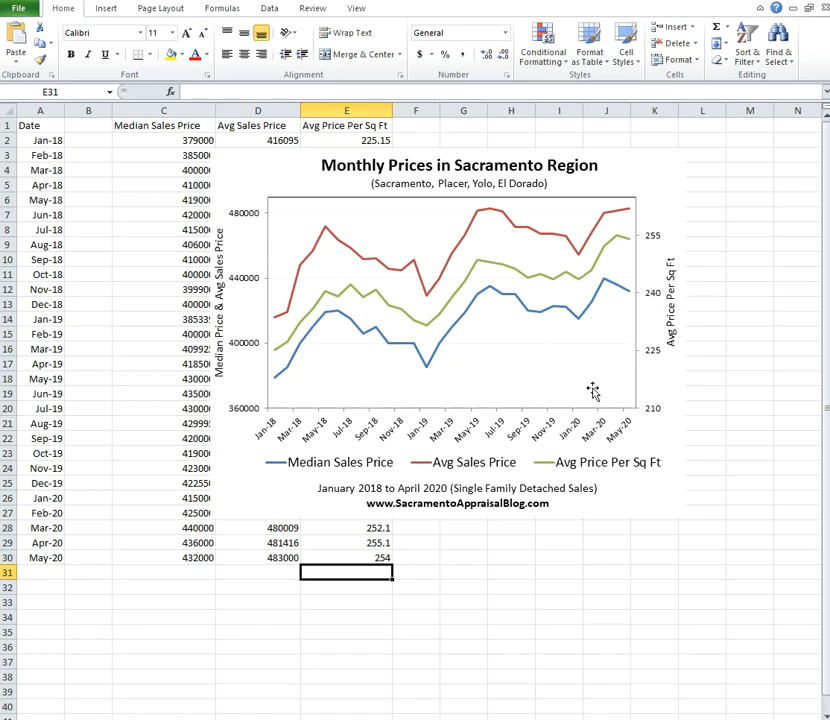
Edit the chart's data source so the Median Sales Price series values cover =Sheet1!$C$2:$C$30.
{"action": "right_click", "coordinate": [609, 286]}
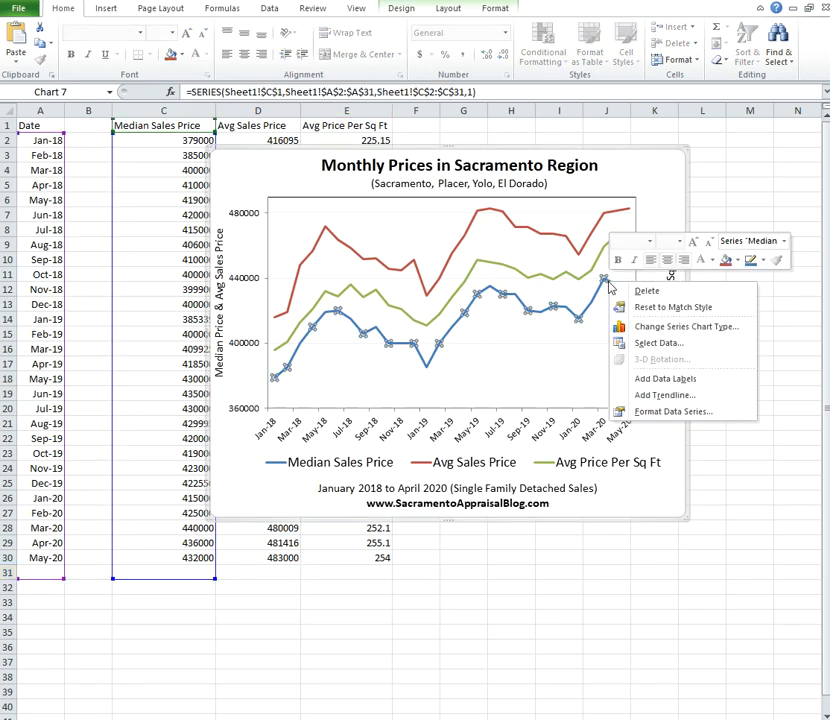
{"action": "left_click", "coordinate": [655, 343]}
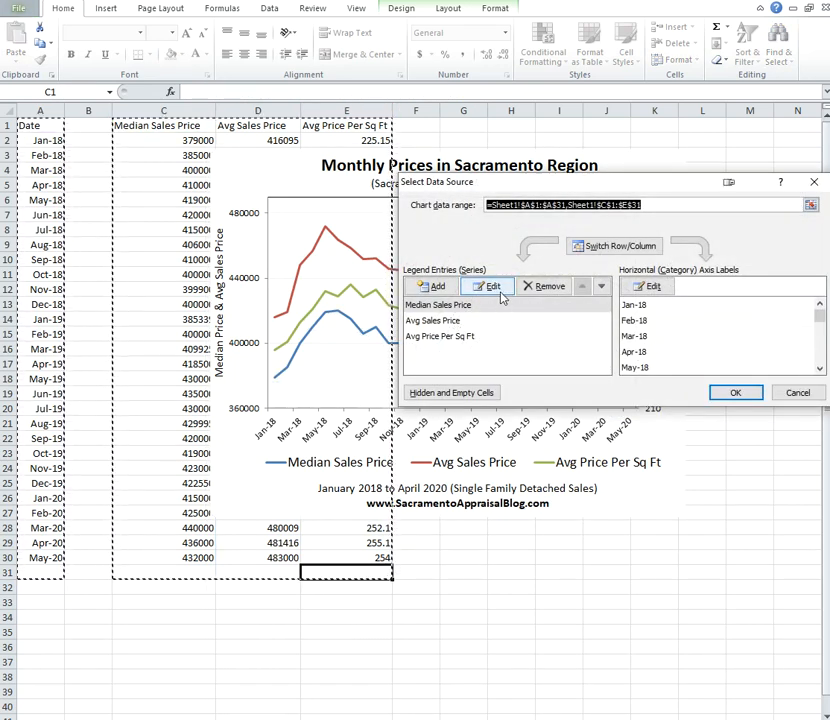
{"action": "left_click", "coordinate": [458, 321]}
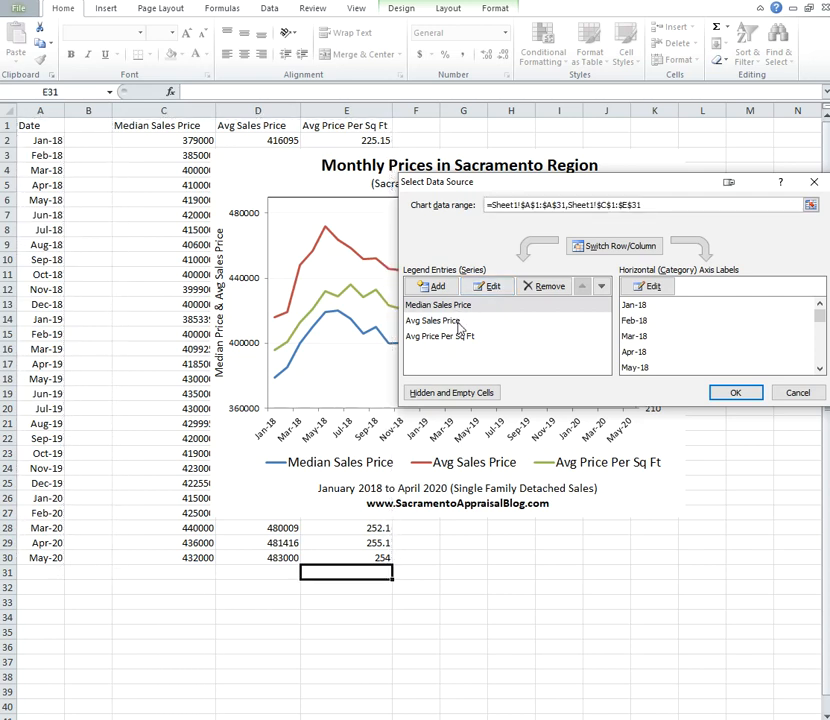
{"action": "left_click", "coordinate": [458, 322]}
{"action": "left_click", "coordinate": [457, 338]}
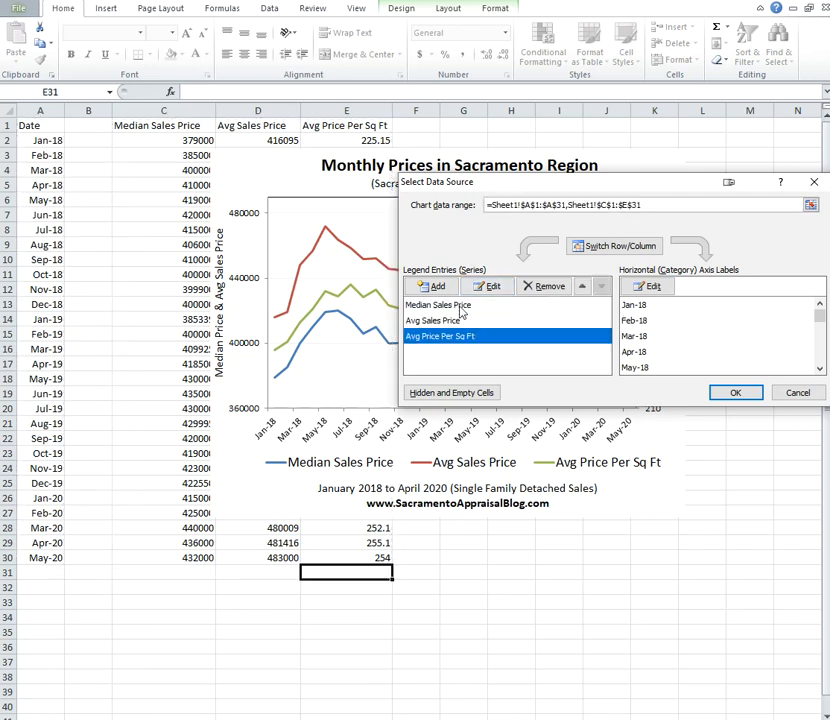
{"action": "left_click", "coordinate": [455, 306]}
{"action": "left_click", "coordinate": [492, 287]}
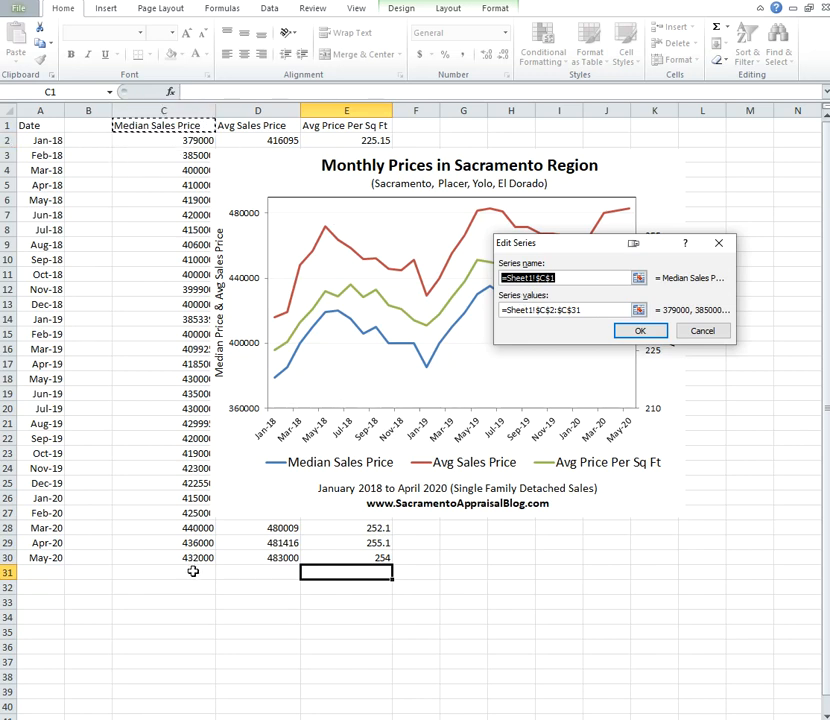
{"action": "left_click", "coordinate": [584, 309]}
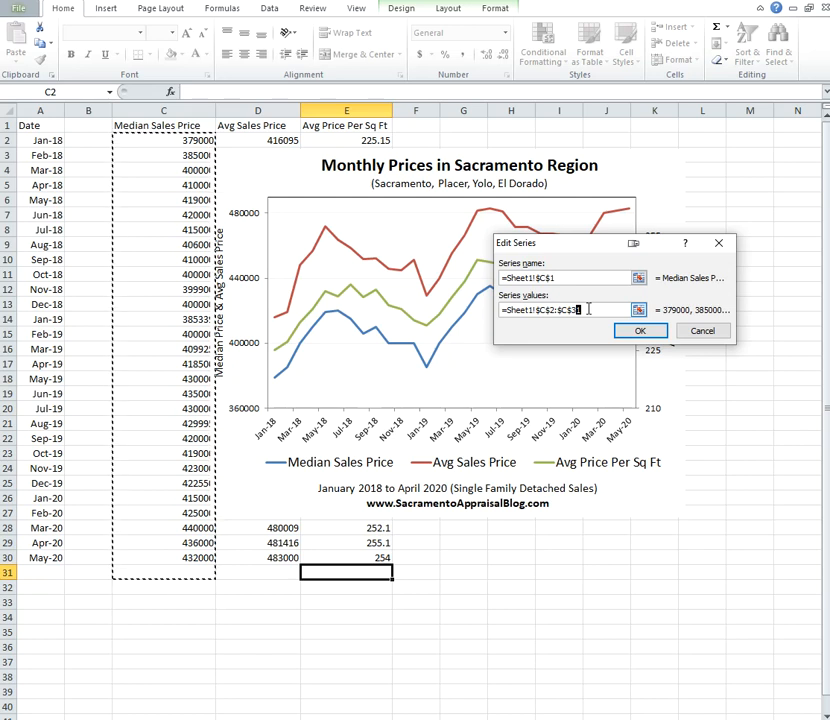
{"action": "key", "text": "BackSpace"}
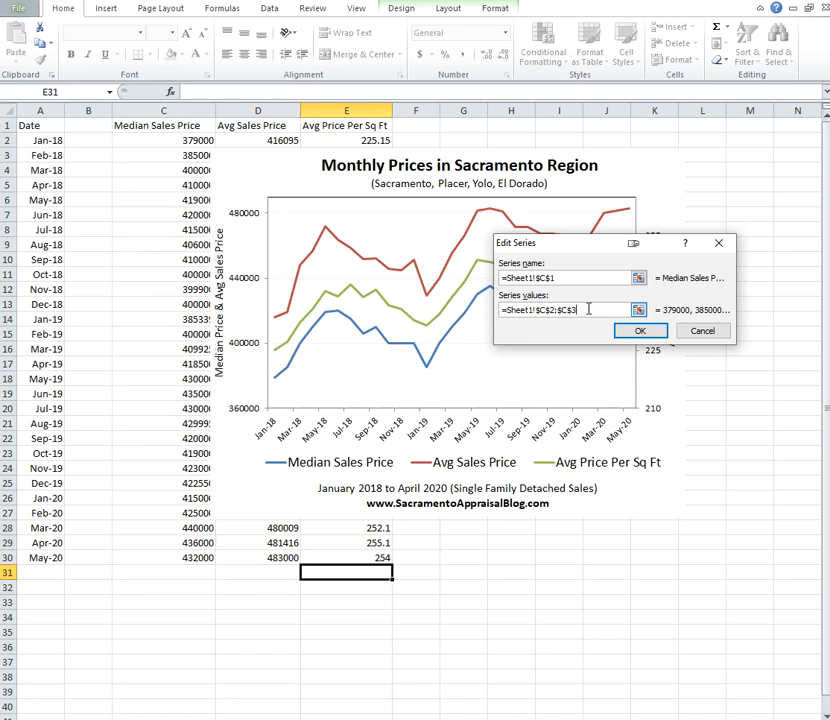
{"action": "type", "text": "0"}
{"action": "left_click", "coordinate": [639, 330]}
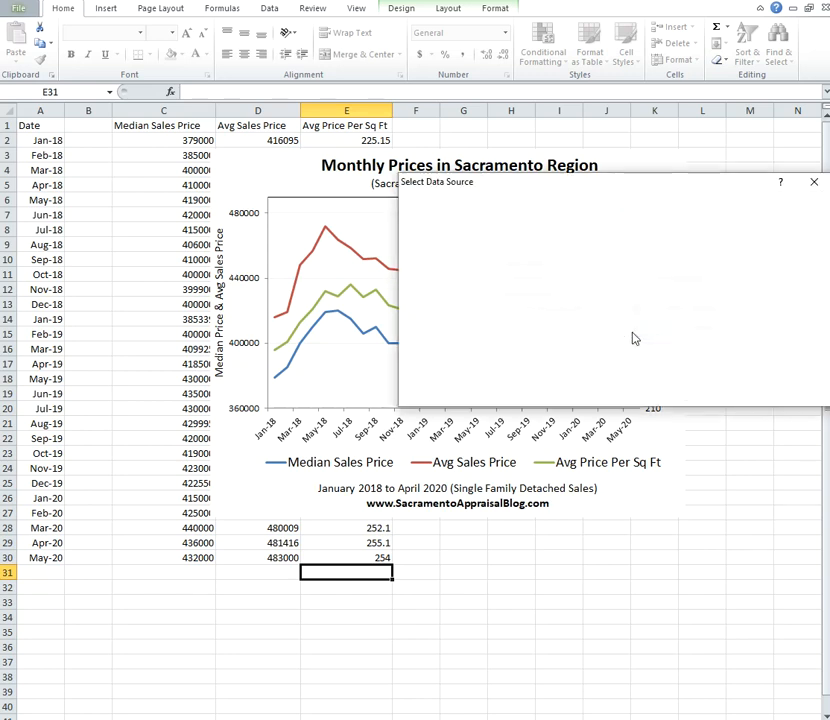
Set the Avg Sales Price series values to end at row 30, covering D2 through D30.
{"action": "left_click", "coordinate": [491, 321]}
{"action": "left_click", "coordinate": [489, 287]}
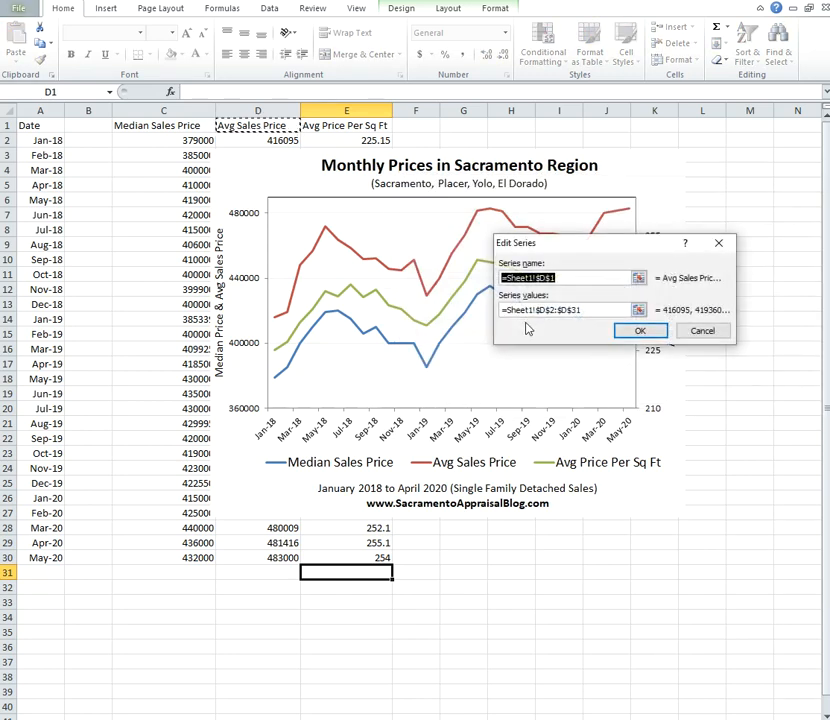
{"action": "left_click", "coordinate": [578, 311]}
{"action": "key", "text": "BackSpace"}
{"action": "type", "text": "0"}
{"action": "left_click", "coordinate": [622, 331]}
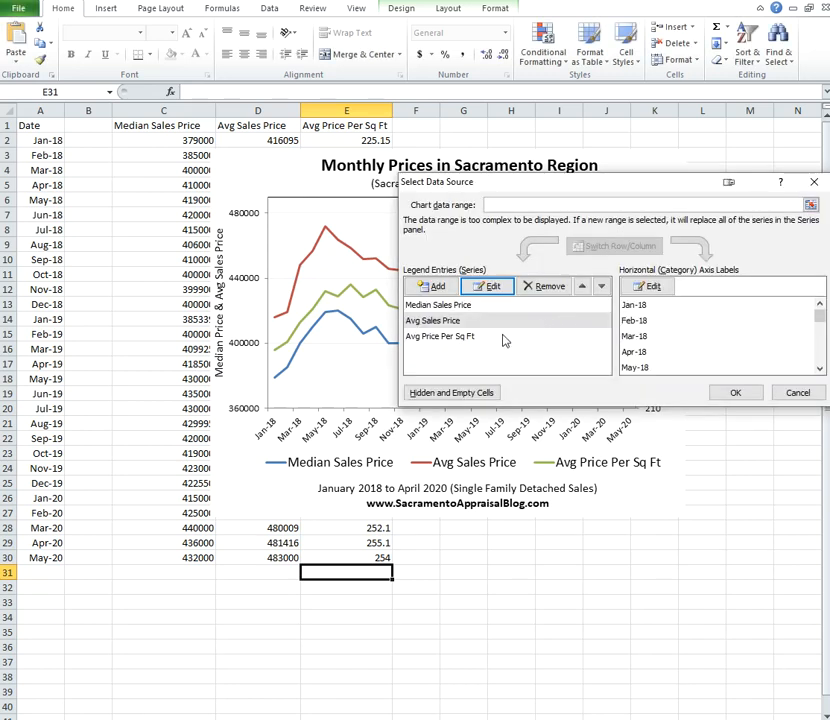
Set the Avg Price Per Sq Ft series values to end at row 30, covering E2 through E30.
{"action": "left_click", "coordinate": [537, 335]}
{"action": "left_click", "coordinate": [497, 285]}
{"action": "left_click", "coordinate": [580, 312]}
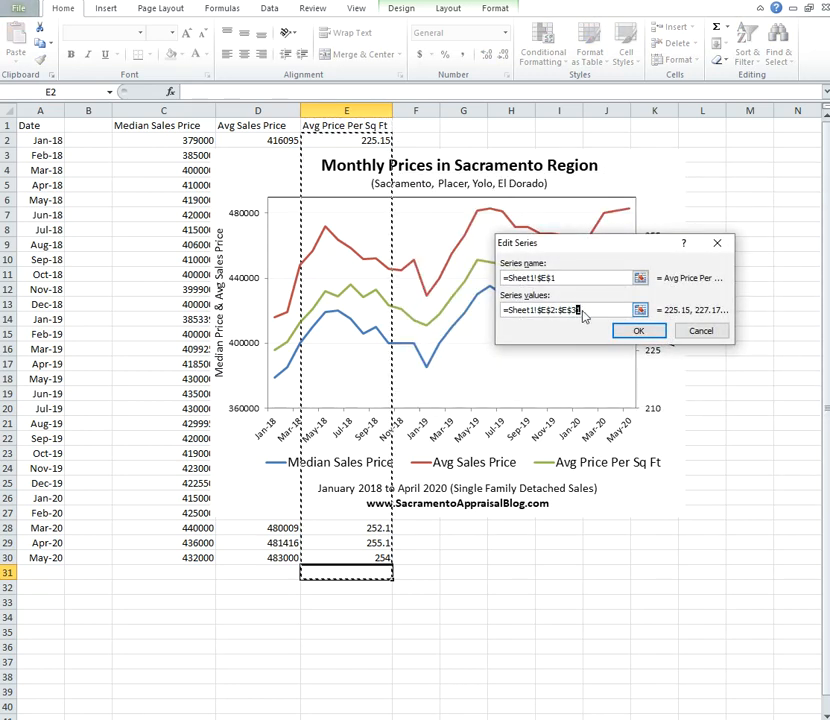
{"action": "key", "text": "BackSpace"}
{"action": "type", "text": "0"}
{"action": "left_click", "coordinate": [636, 331]}
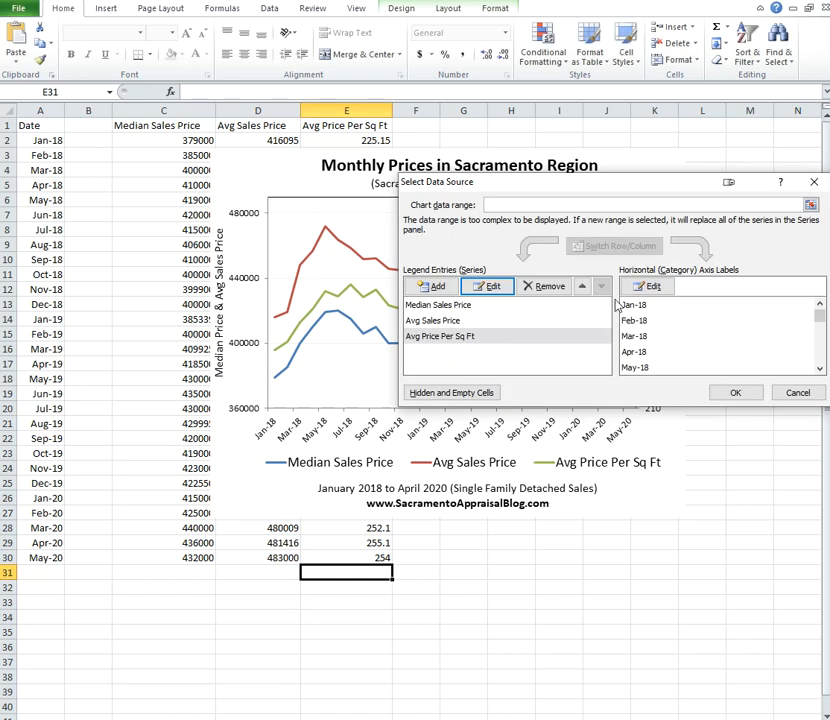
Set the horizontal axis label range to =Sheet1!$A$2:$A$30 and confirm the chart's data source.
{"action": "left_click", "coordinate": [648, 288]}
{"action": "left_click_drag", "start_coordinate": [577, 295], "coordinate": [586, 294]}
{"action": "type", "text": "0"}
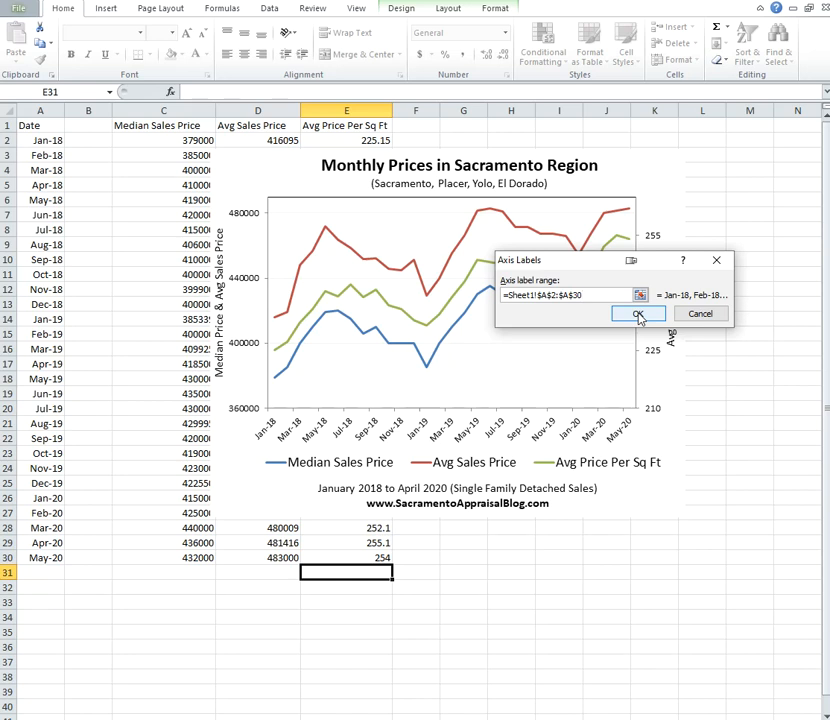
{"action": "left_click", "coordinate": [638, 315]}
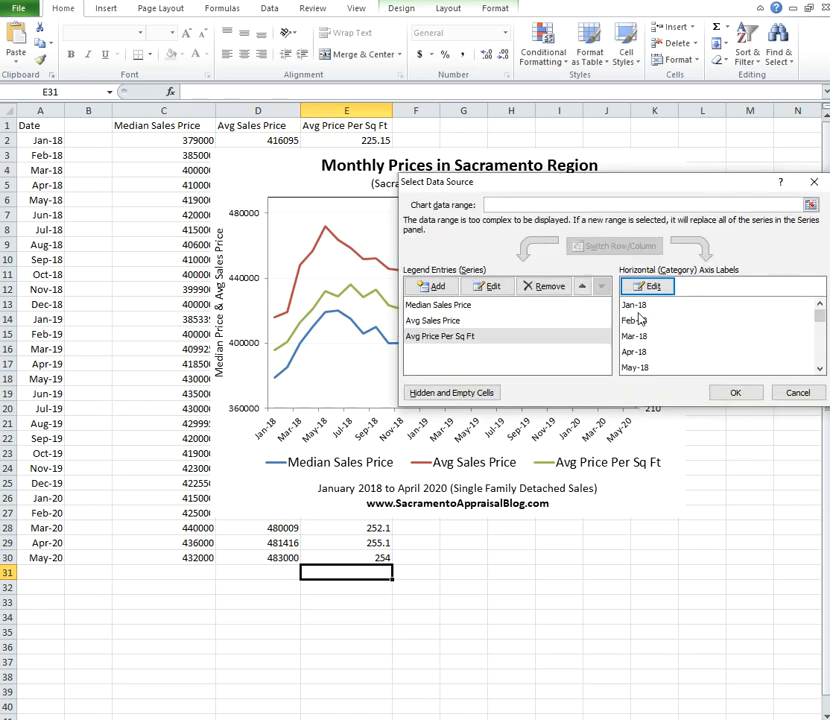
{"action": "left_click", "coordinate": [733, 393]}
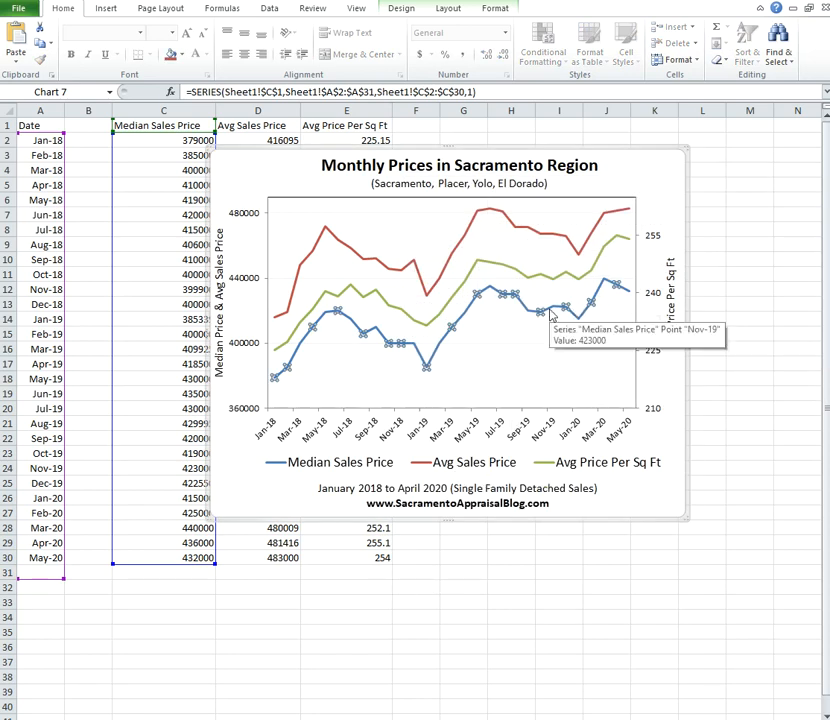
Review the Median Sales Price series values and the axis label range in the data source, leaving both as they are.
{"action": "right_click", "coordinate": [550, 316]}
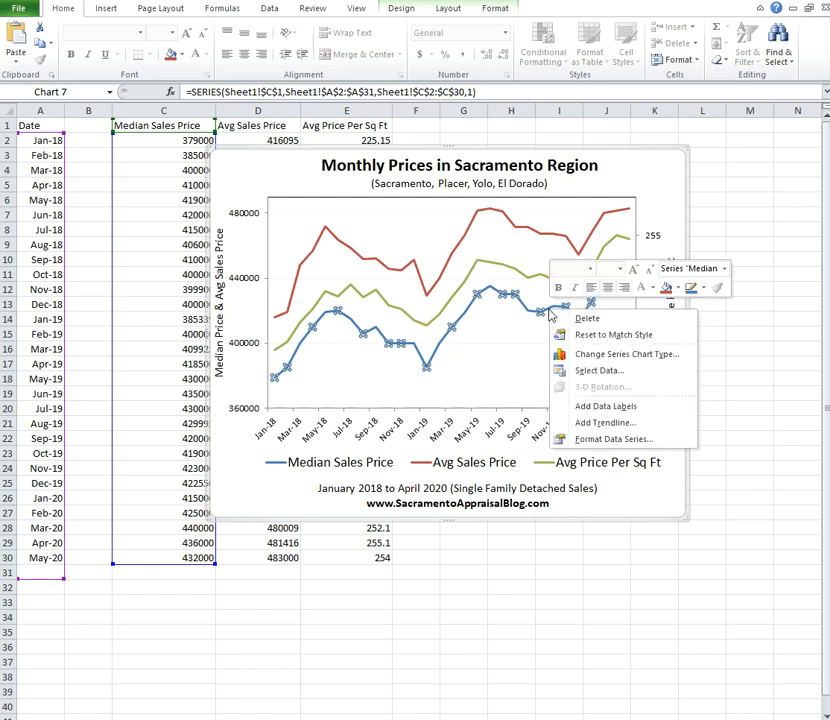
{"action": "left_click", "coordinate": [560, 369]}
{"action": "left_click", "coordinate": [489, 286]}
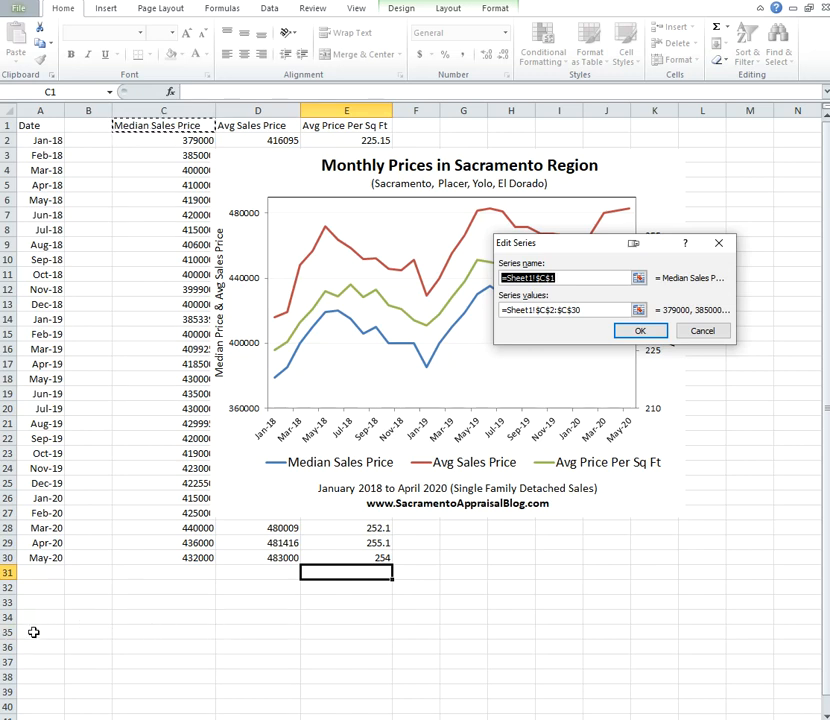
{"action": "left_click", "coordinate": [585, 311]}
{"action": "left_click", "coordinate": [639, 331]}
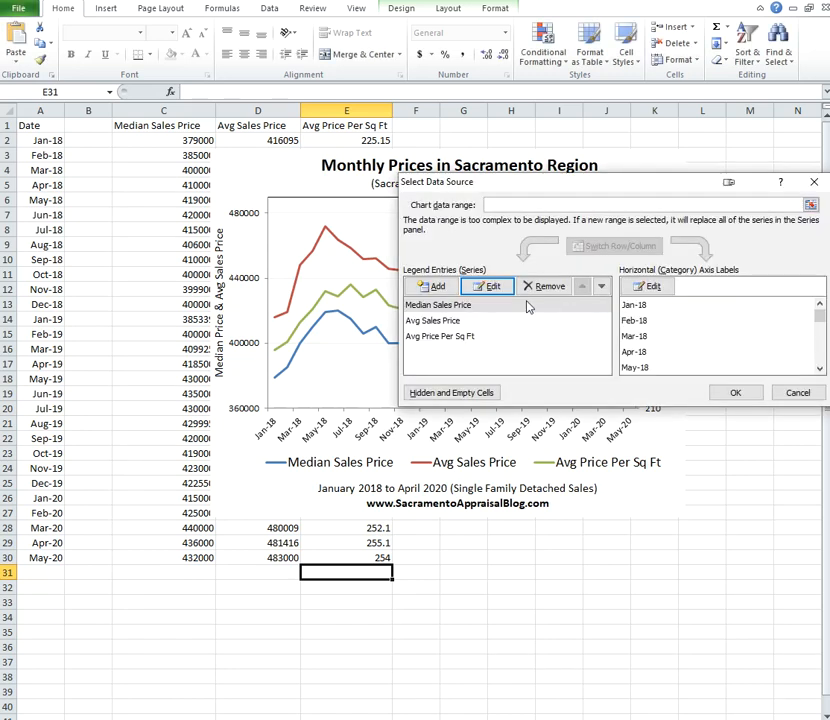
{"action": "left_click", "coordinate": [638, 292]}
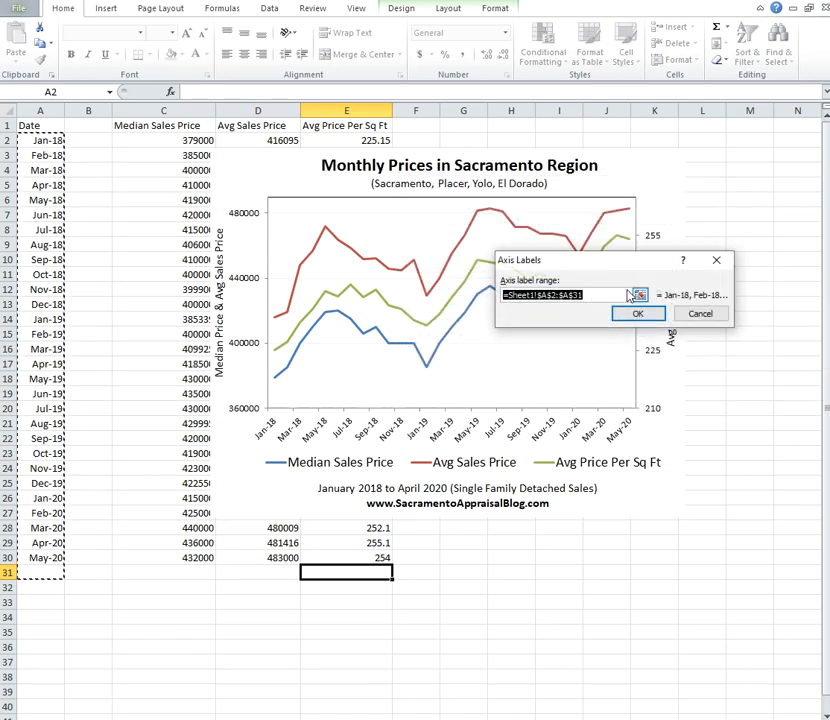
{"action": "left_click", "coordinate": [700, 316]}
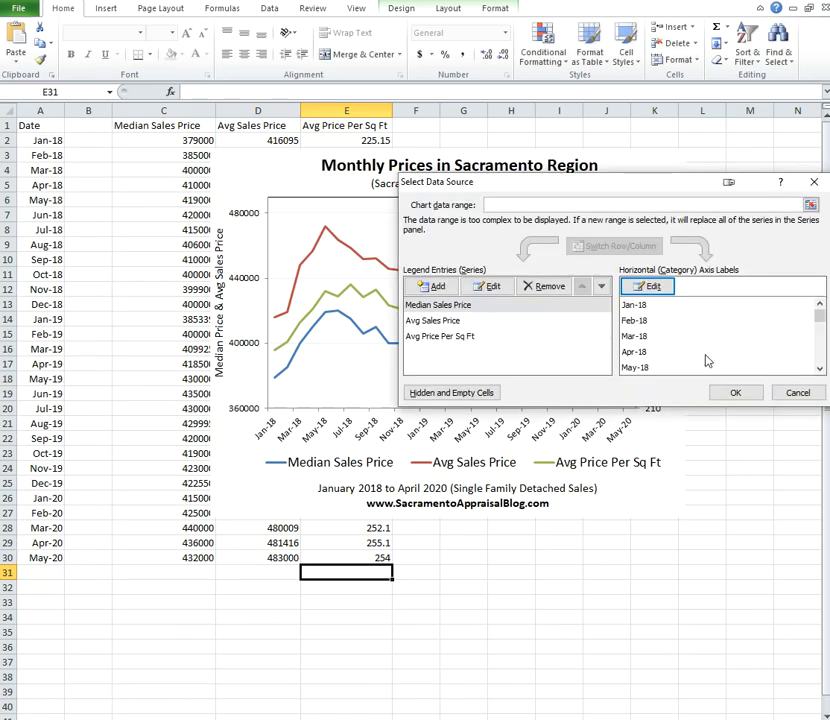
{"action": "left_click", "coordinate": [797, 393]}
{"action": "left_click", "coordinate": [527, 618]}
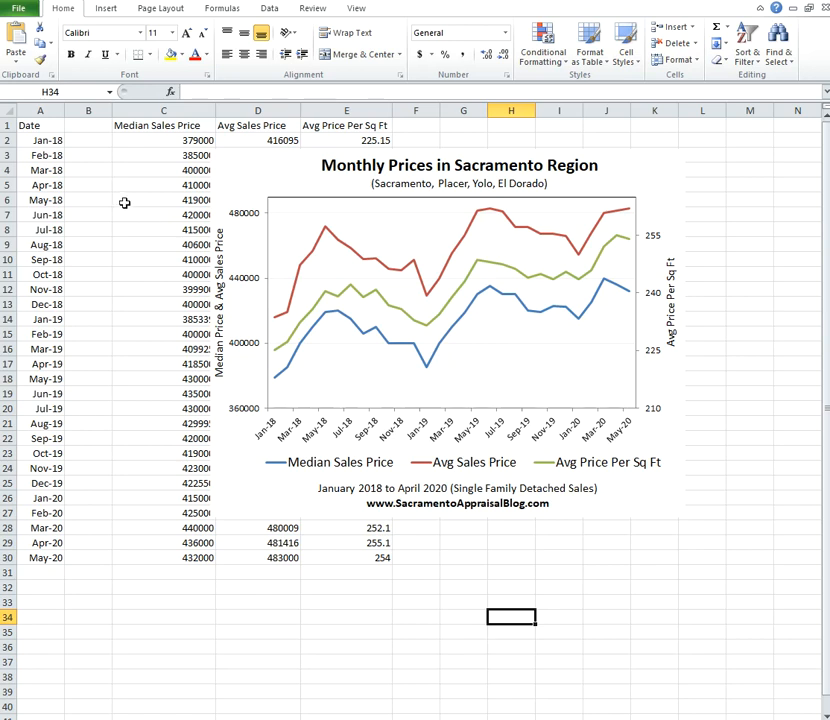
Place a copy of the Monthly Prices in Sacramento Region chart below the data, starting at cell C34.
{"action": "left_click", "coordinate": [630, 168]}
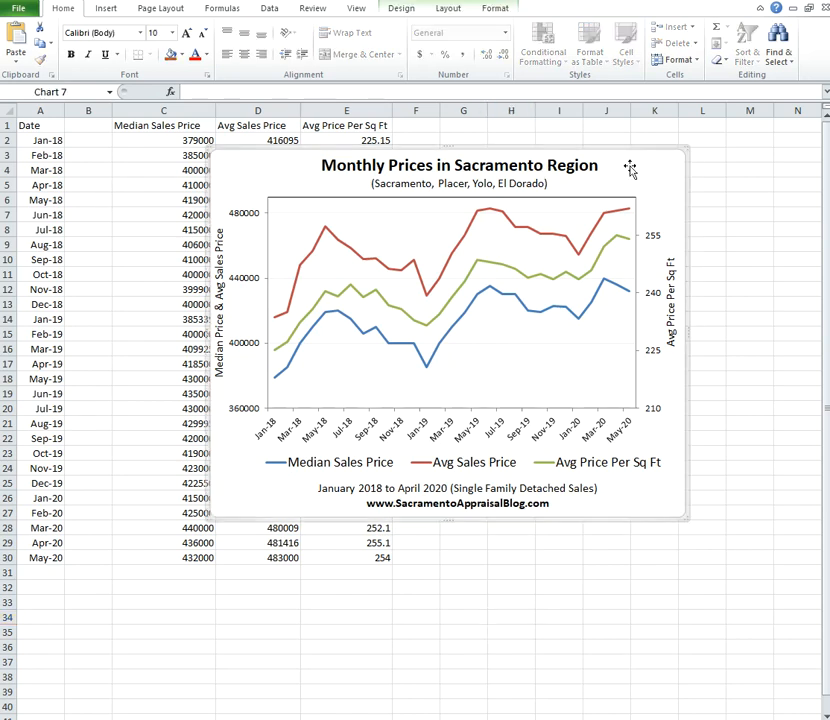
{"action": "left_click", "coordinate": [737, 175]}
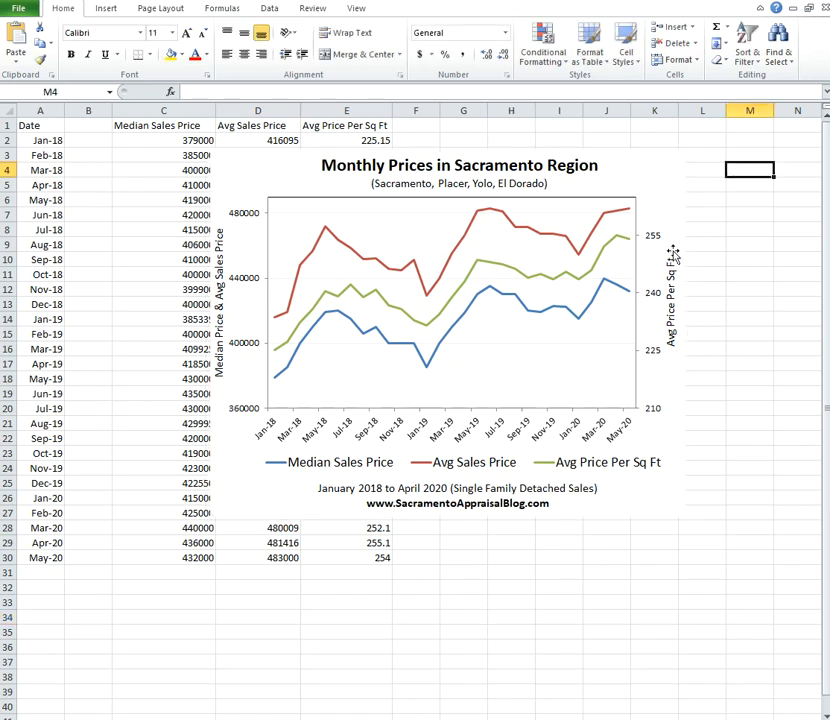
{"action": "scroll", "coordinate": [332, 460], "scroll_direction": "down", "scroll_amount": 4}
{"action": "left_click", "coordinate": [204, 432]}
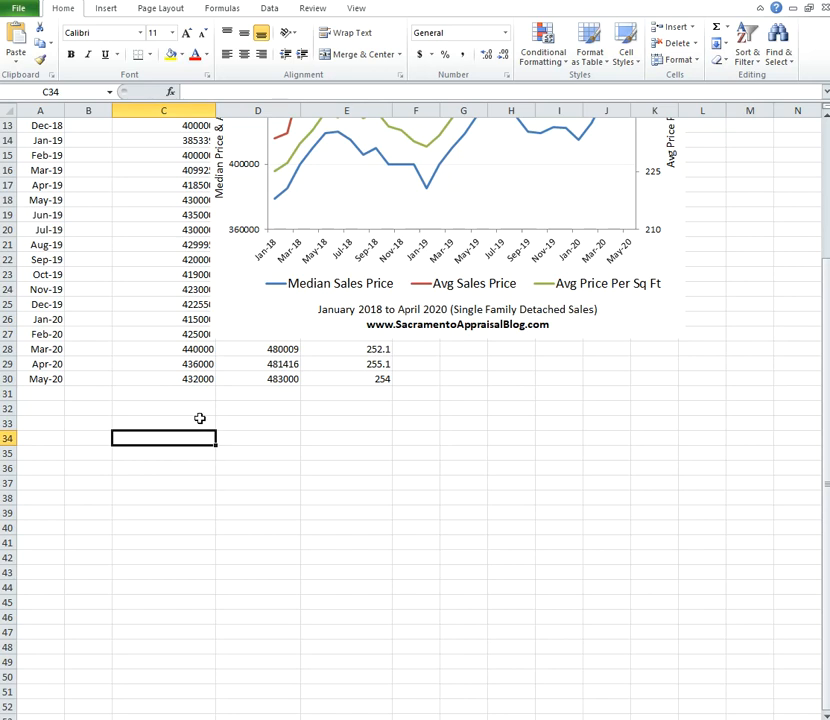
{"action": "key", "text": "ctrl+v"}
{"action": "scroll", "coordinate": [430, 487], "scroll_direction": "down", "scroll_amount": 3}
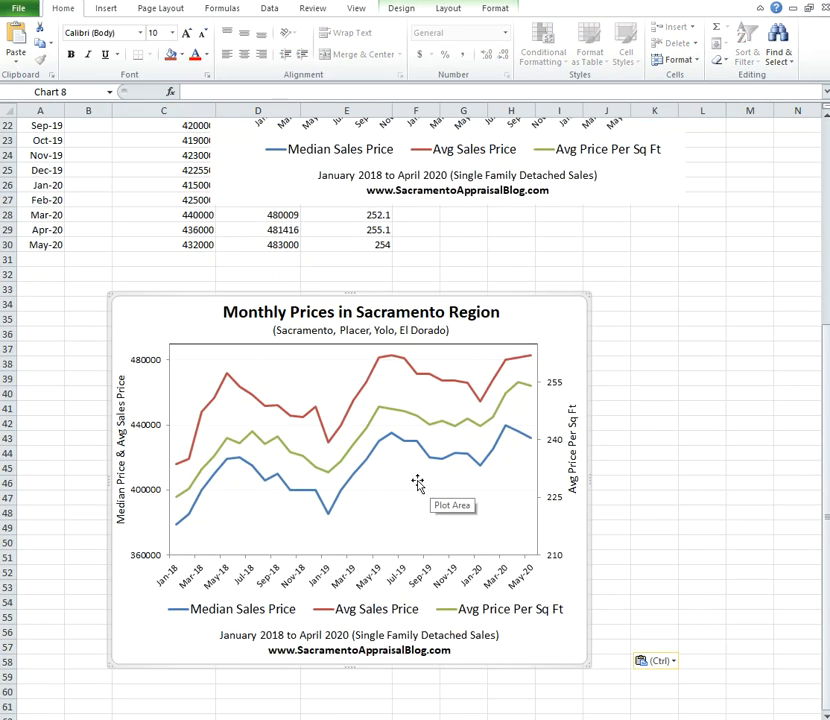
Delete the Avg Price Per Sq Ft and Avg Sales Price series from the copied chart.
{"action": "left_click", "coordinate": [466, 422]}
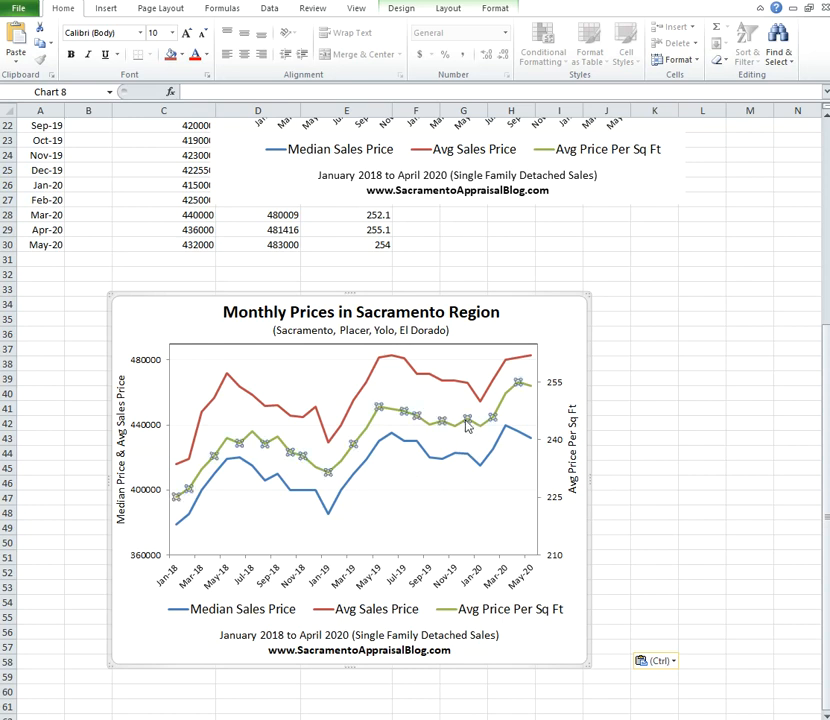
{"action": "key", "text": "Delete"}
{"action": "left_click", "coordinate": [470, 382]}
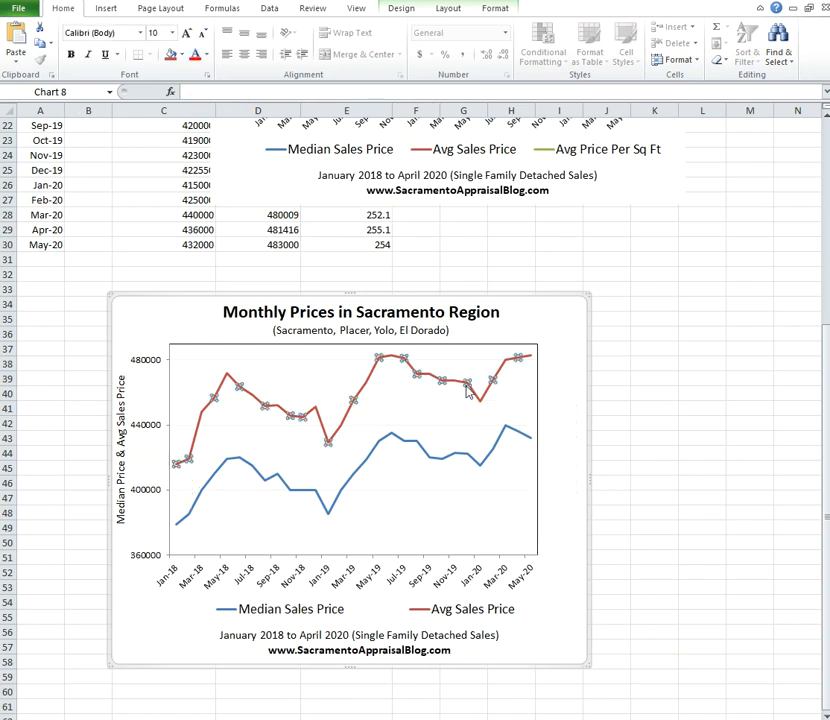
{"action": "key", "text": "Delete"}
Set the copied chart's vertical axis to a maximum of 450000 and a fixed minor unit of 20000.
{"action": "double_click", "coordinate": [155, 427]}
{"action": "left_click_drag", "start_coordinate": [575, 394], "coordinate": [613, 468]}
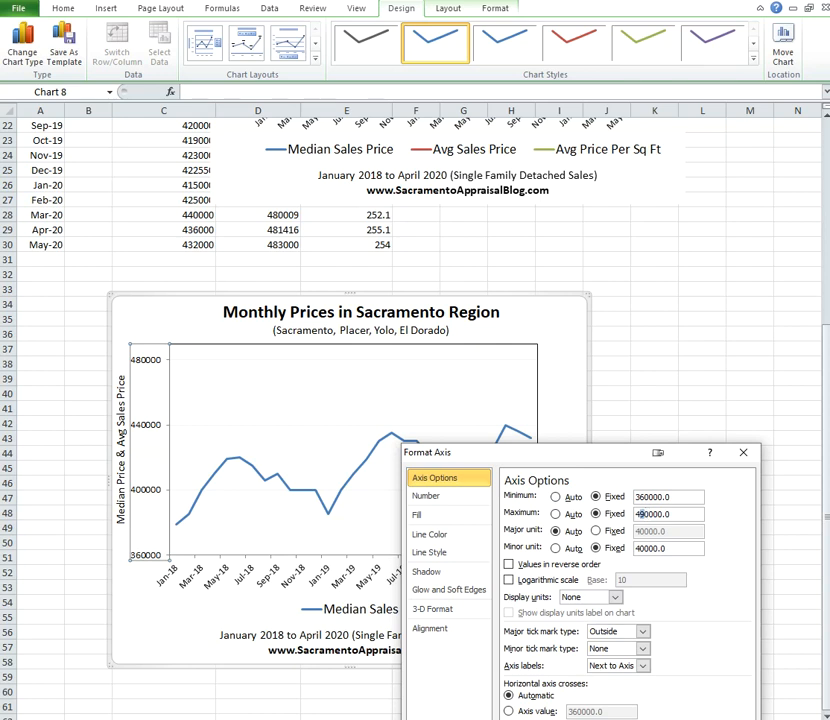
{"action": "key", "text": "Tab"}
{"action": "left_click", "coordinate": [643, 513]}
{"action": "key", "text": "BackSpace"}
{"action": "type", "text": "5"}
{"action": "key", "text": "Tab"}
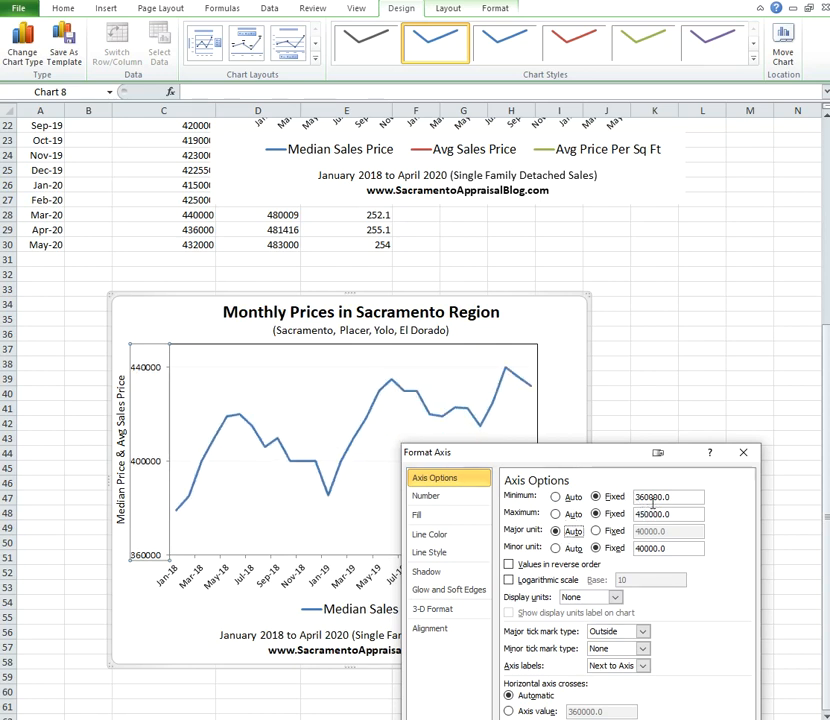
{"action": "left_click", "coordinate": [634, 548]}
{"action": "type", "text": "2"}
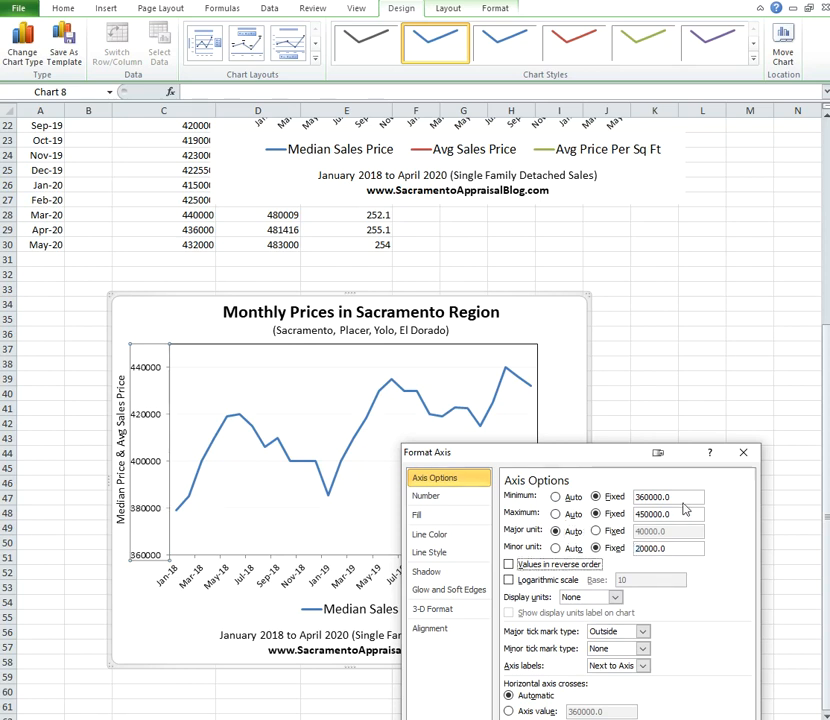
{"action": "left_click", "coordinate": [743, 452]}
Remove the copied chart's legend and enlarge the plot area to fill the free space beside and below it.
{"action": "left_click", "coordinate": [523, 421]}
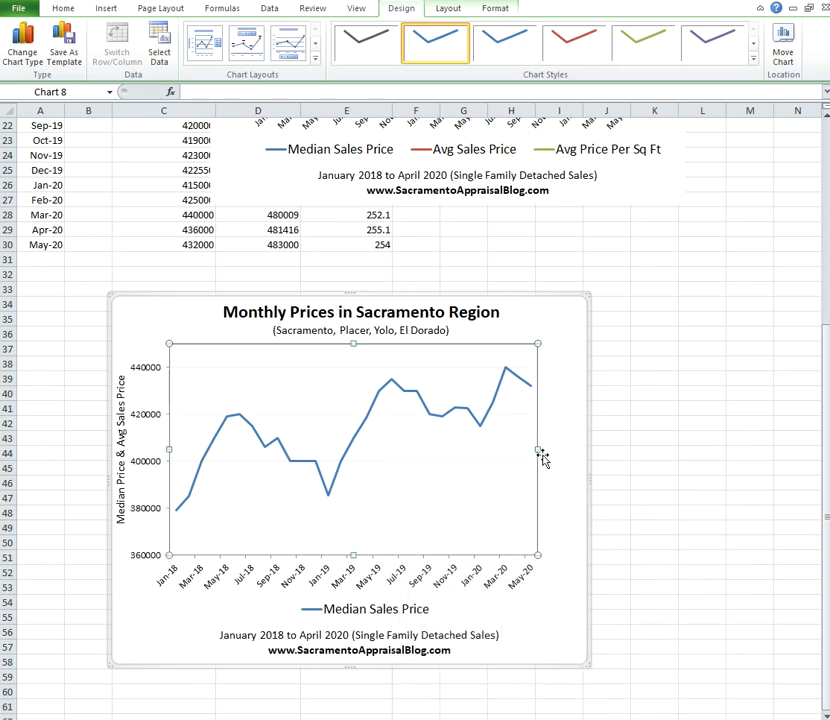
{"action": "left_click_drag", "start_coordinate": [535, 450], "coordinate": [566, 450]}
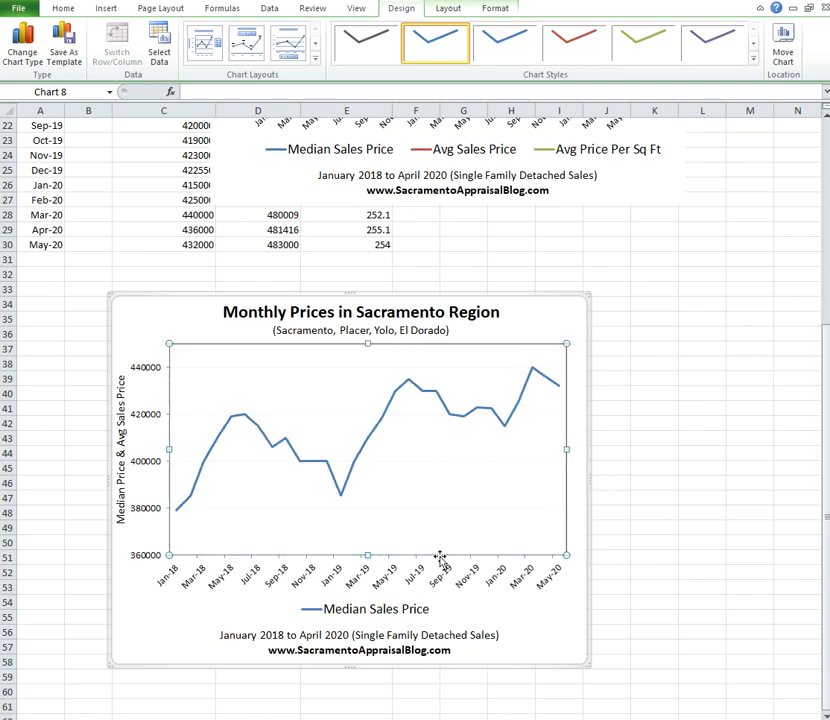
{"action": "left_click", "coordinate": [386, 612]}
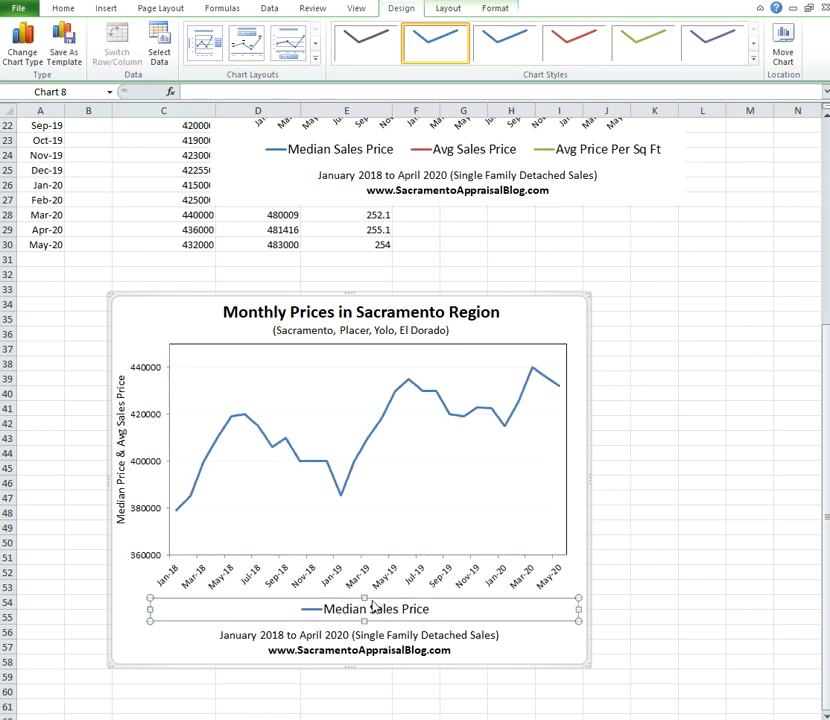
{"action": "key", "text": "Delete"}
{"action": "left_click", "coordinate": [363, 550]}
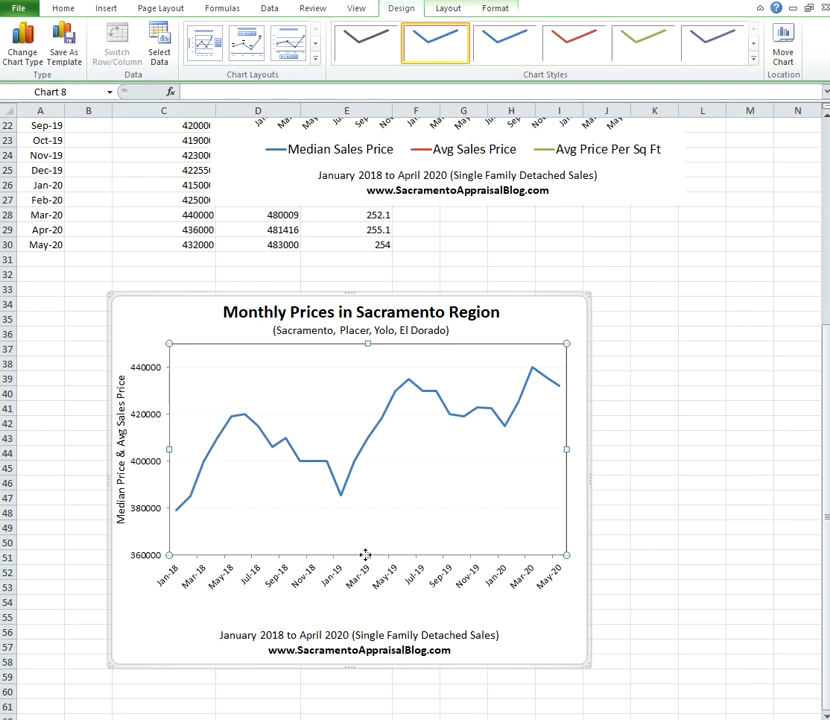
{"action": "left_click_drag", "start_coordinate": [370, 572], "coordinate": [368, 580]}
Change the copied chart's title to Monthly Median Price in Sacramento Region and keep it centred above the plot.
{"action": "left_click", "coordinate": [288, 312]}
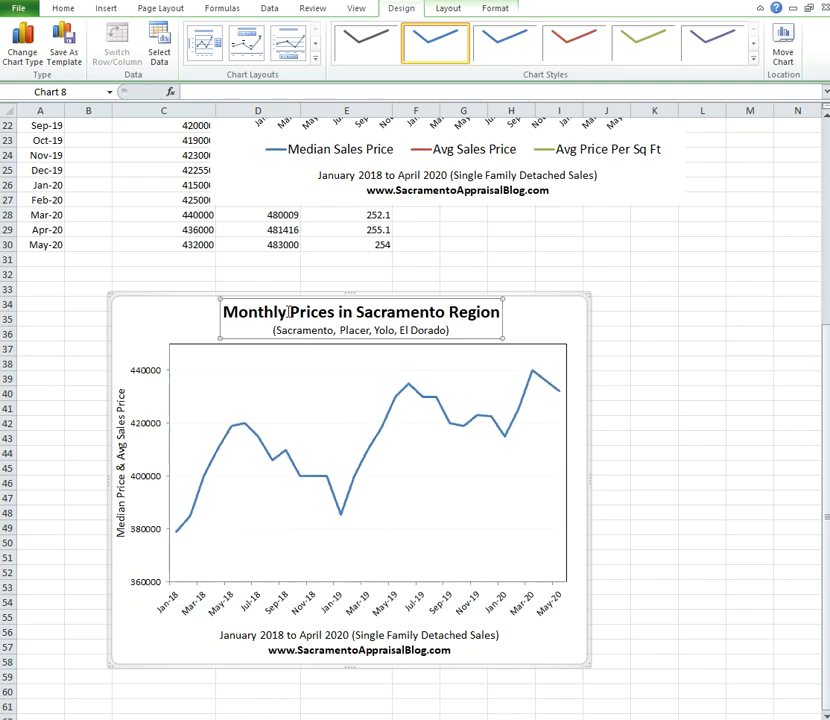
{"action": "left_click", "coordinate": [288, 312]}
{"action": "type", "text": "Median"}
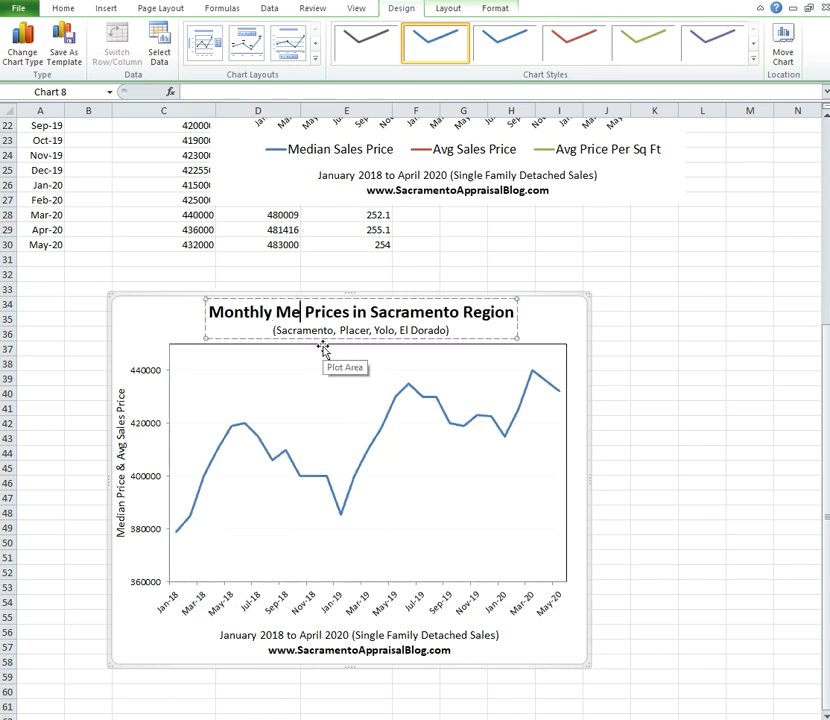
{"action": "key", "text": "Right"}
{"action": "key", "text": "Right"}
{"action": "key", "text": "Right"}
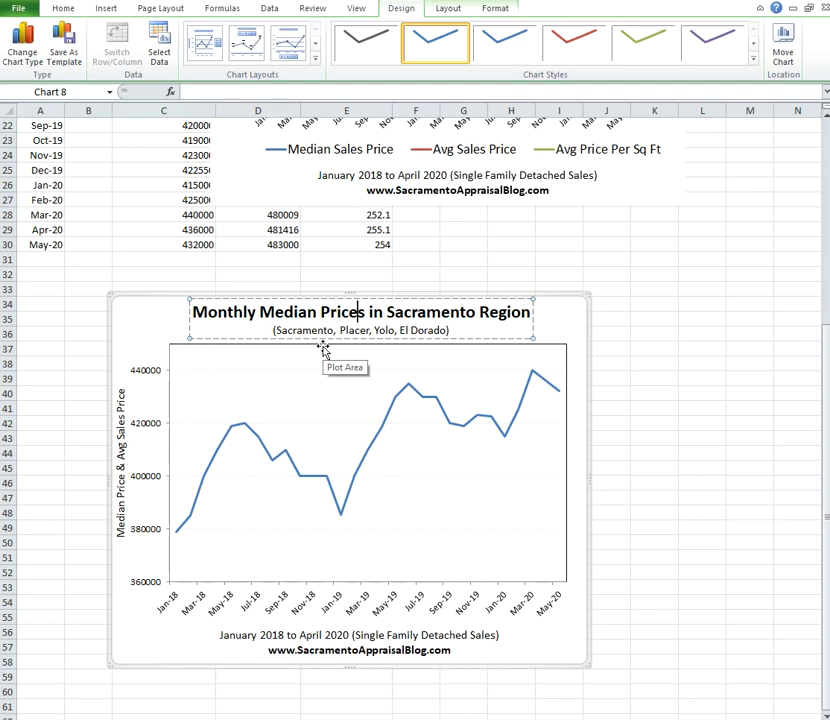
{"action": "key", "text": "Delete"}
{"action": "left_click_drag", "start_coordinate": [527, 322], "coordinate": [554, 324]}
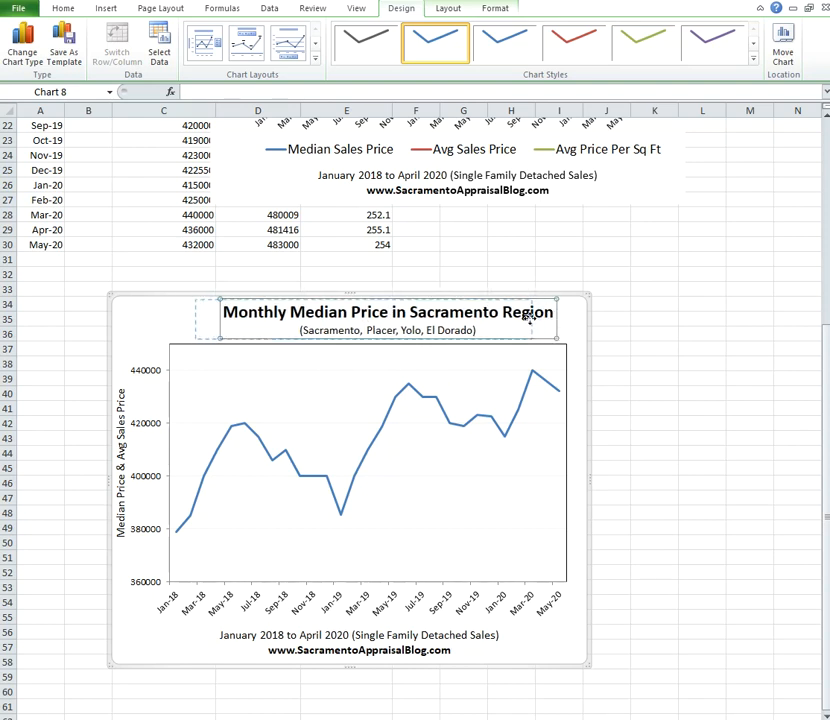
{"action": "key", "text": "ctrl+z"}
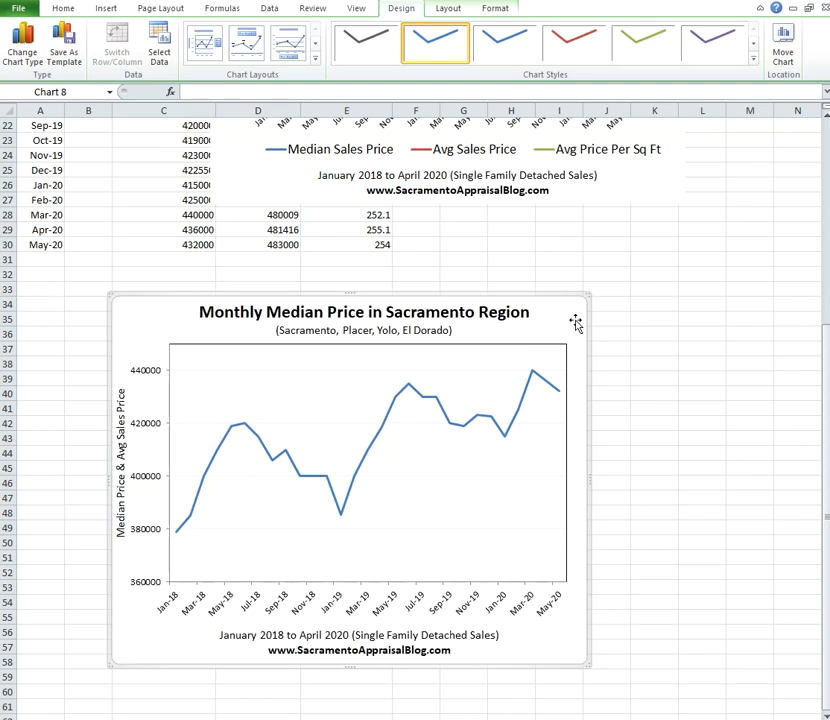
Change the median price chart from a line to a 2-D clustered column chart.
{"action": "scroll", "coordinate": [576, 322], "scroll_direction": "down", "scroll_amount": 1}
{"action": "mouse_move", "coordinate": [512, 385]}
{"action": "left_click", "coordinate": [512, 385]}
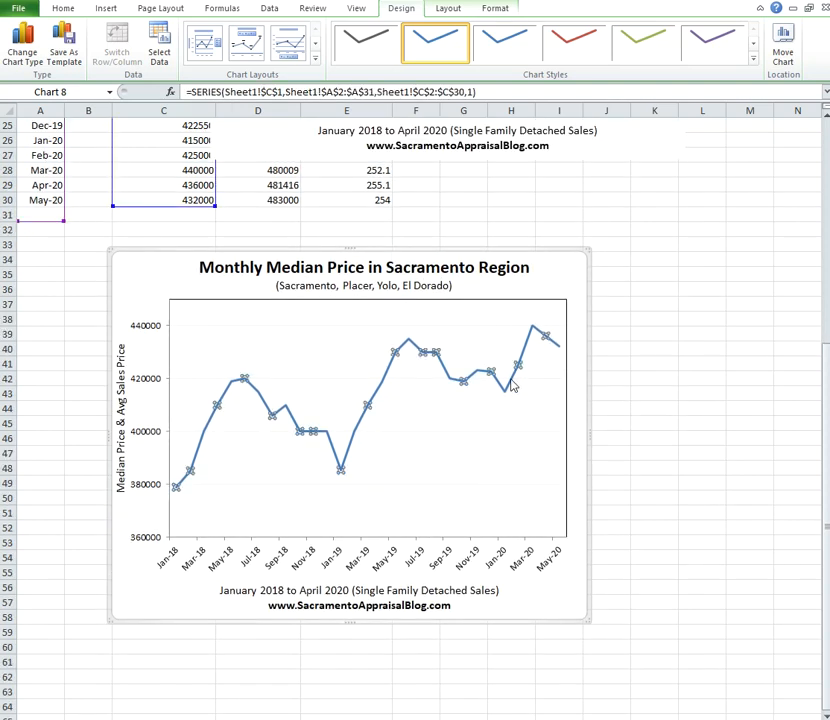
{"action": "left_click", "coordinate": [104, 9]}
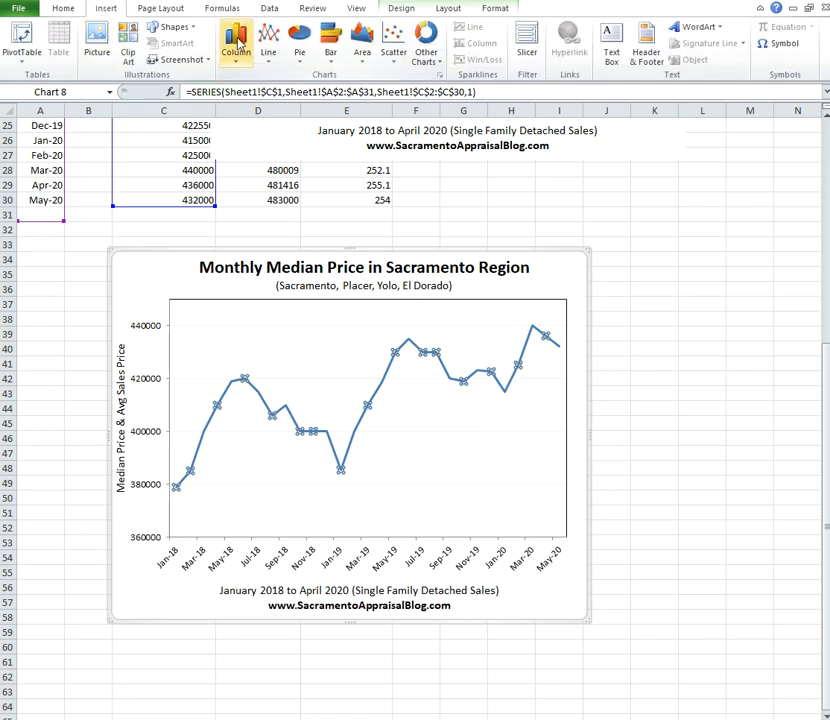
{"action": "left_click", "coordinate": [239, 44]}
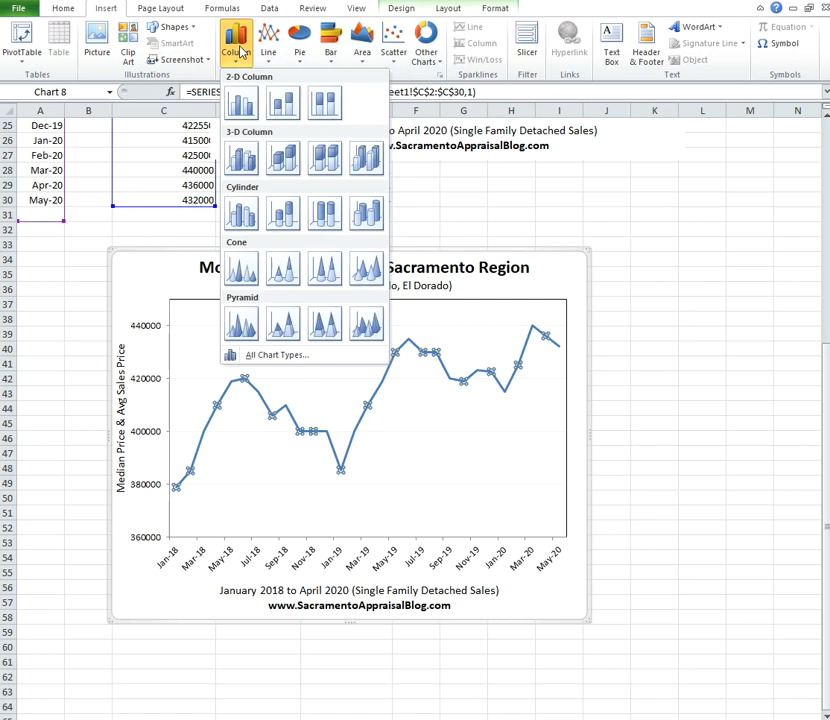
{"action": "left_click", "coordinate": [241, 103]}
{"action": "left_click", "coordinate": [671, 428]}
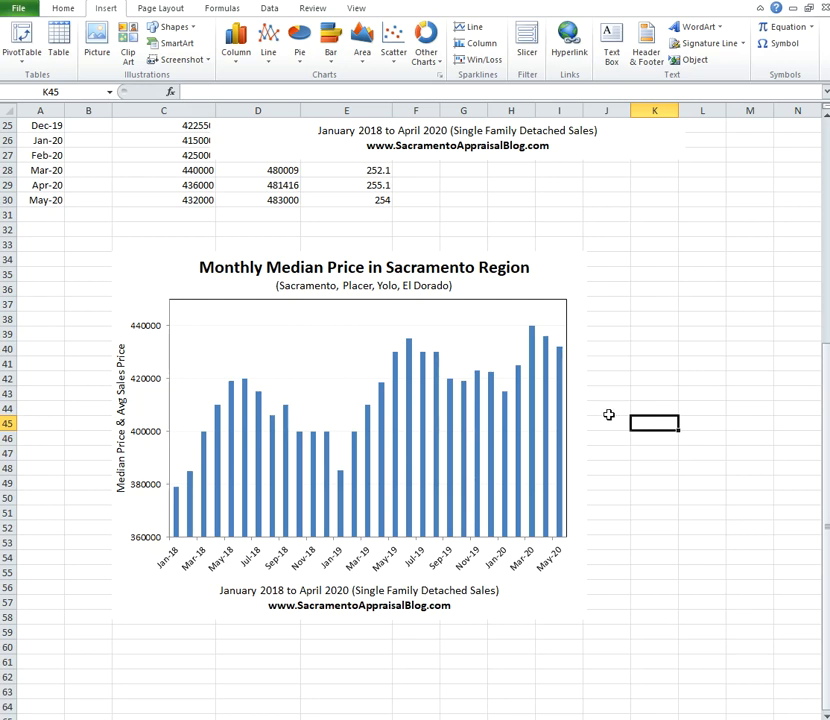
Place another copy of the original three-series line chart below the column chart, starting at cell C62.
{"action": "scroll", "coordinate": [630, 422], "scroll_direction": "up", "scroll_amount": 2}
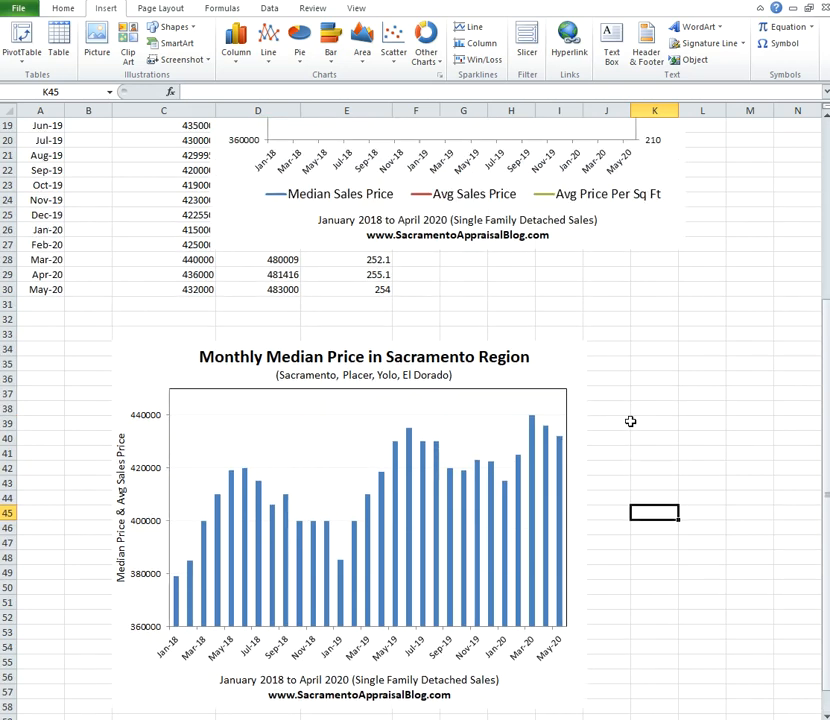
{"action": "scroll", "coordinate": [628, 425], "scroll_direction": "up", "scroll_amount": 6}
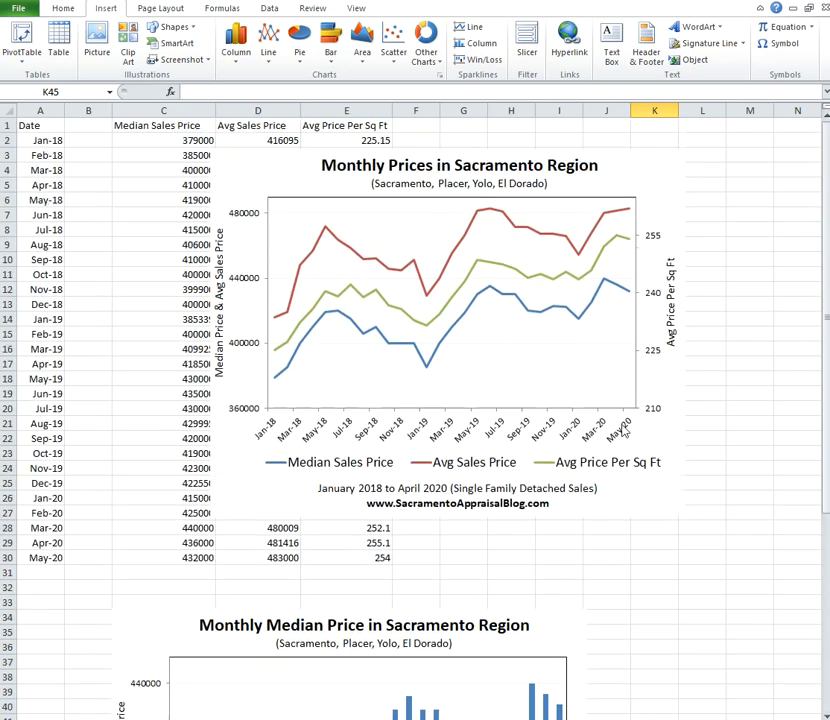
{"action": "left_click", "coordinate": [639, 178]}
{"action": "left_click", "coordinate": [745, 367]}
{"action": "scroll", "coordinate": [722, 422], "scroll_direction": "down", "scroll_amount": 12}
{"action": "left_click", "coordinate": [153, 491]}
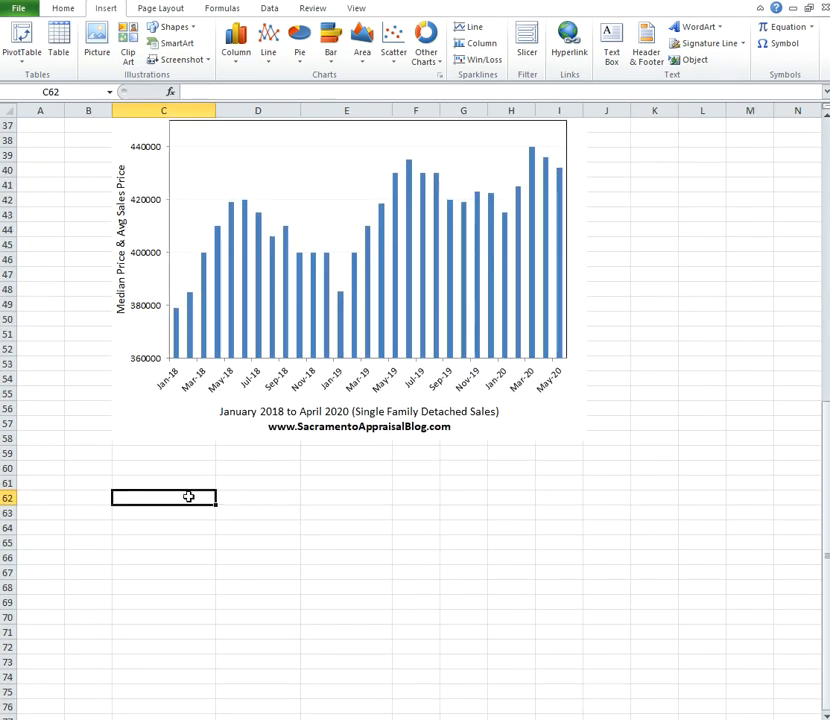
{"action": "key", "text": "ctrl+v"}
{"action": "scroll", "coordinate": [422, 517], "scroll_direction": "down", "scroll_amount": 3}
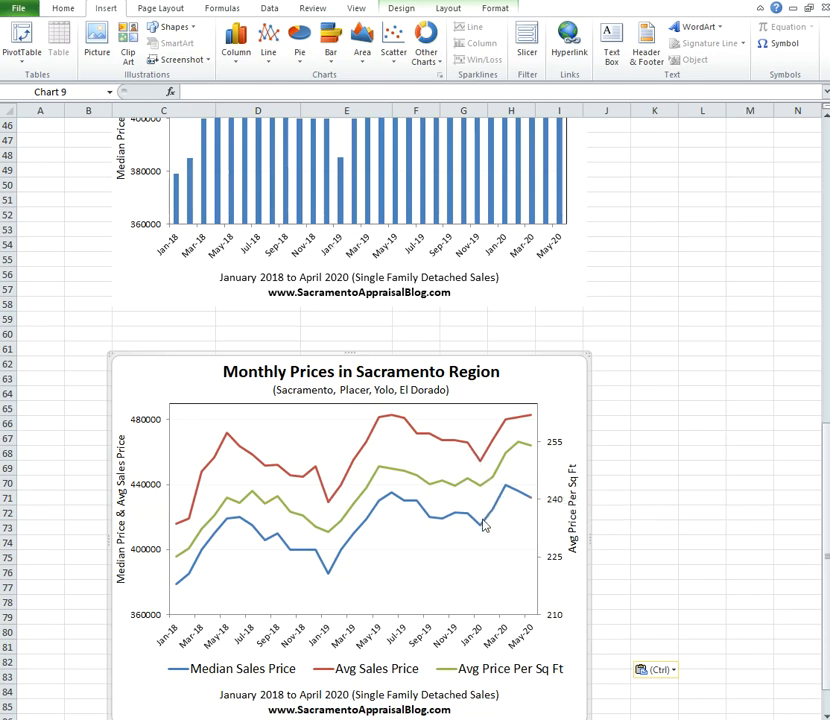
Delete the Avg Price Per Sq Ft series from the new chart copy and change its Median Sales Price series to 2-D clustered columns.
{"action": "left_click", "coordinate": [455, 486]}
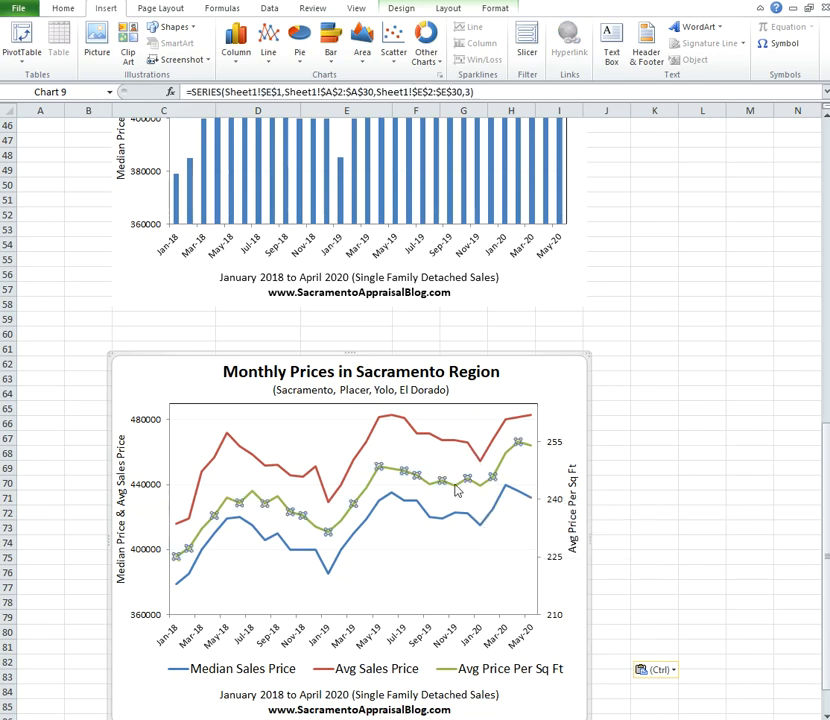
{"action": "key", "text": "Delete"}
{"action": "right_click", "coordinate": [442, 519]}
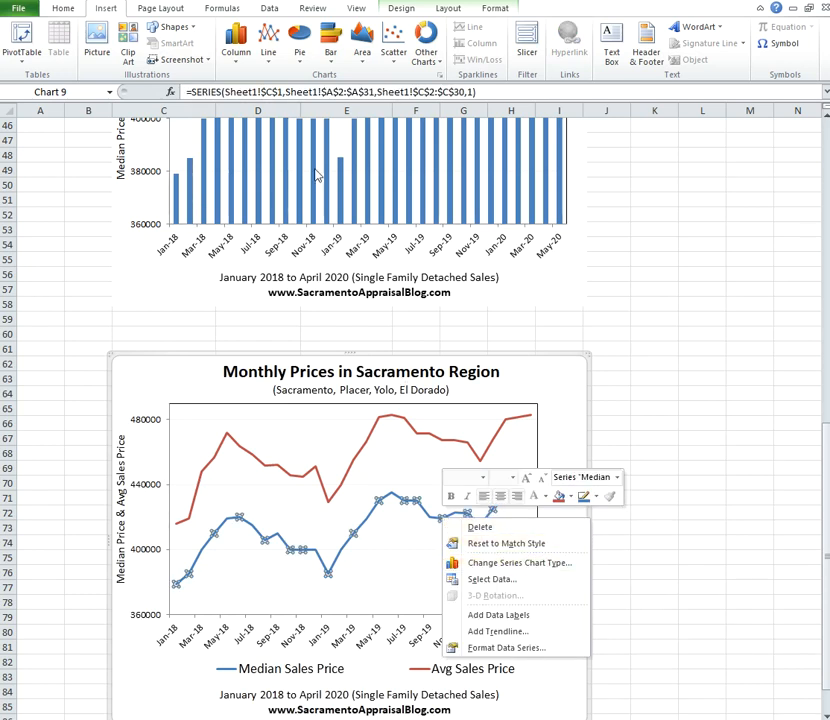
{"action": "left_click", "coordinate": [238, 42]}
{"action": "left_click", "coordinate": [240, 107]}
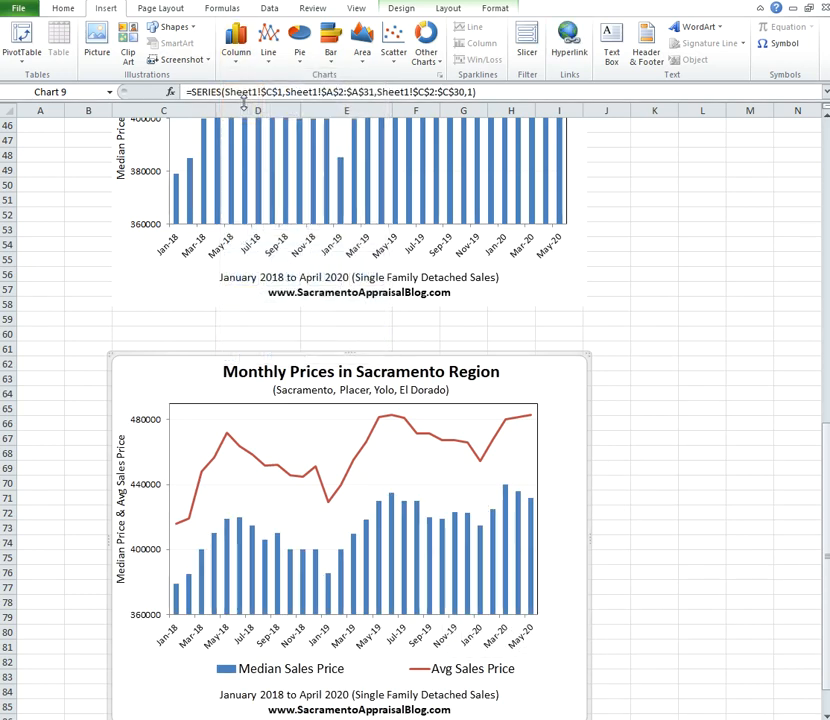
Change the copied chart's Avg Sales Price line to 2-D clustered columns as well.
{"action": "left_click", "coordinate": [459, 442]}
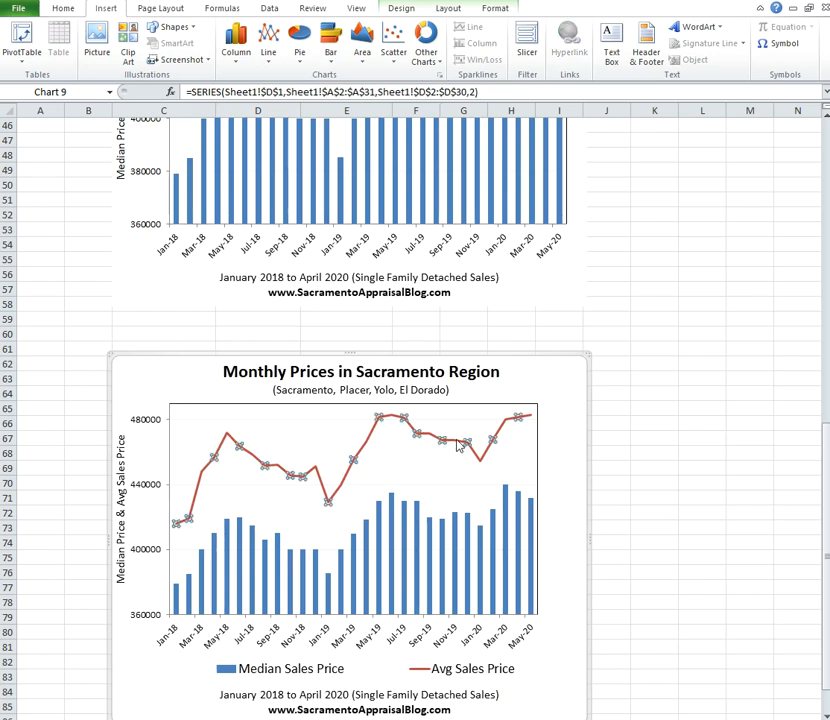
{"action": "left_click", "coordinate": [235, 48]}
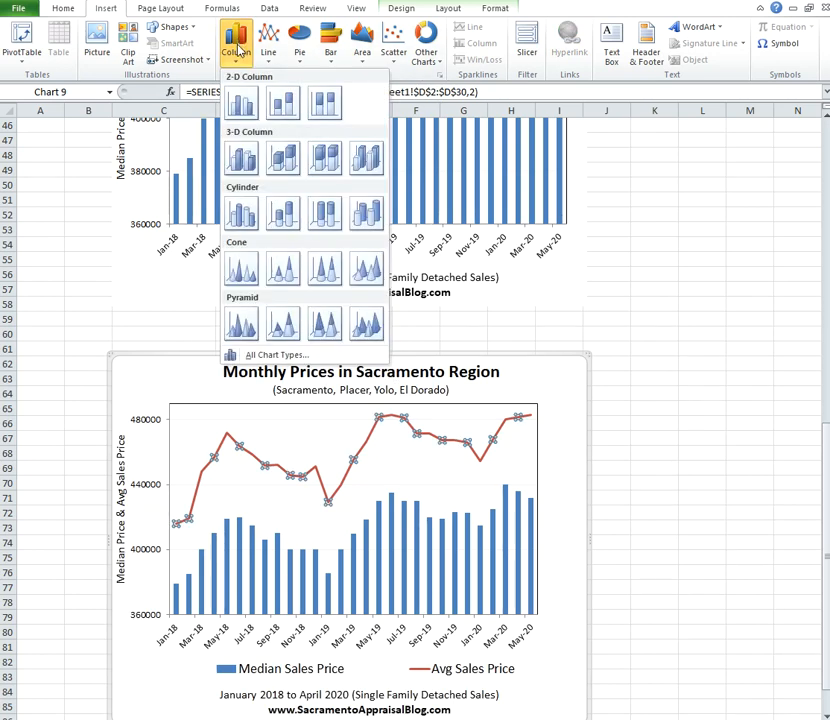
{"action": "left_click", "coordinate": [245, 100]}
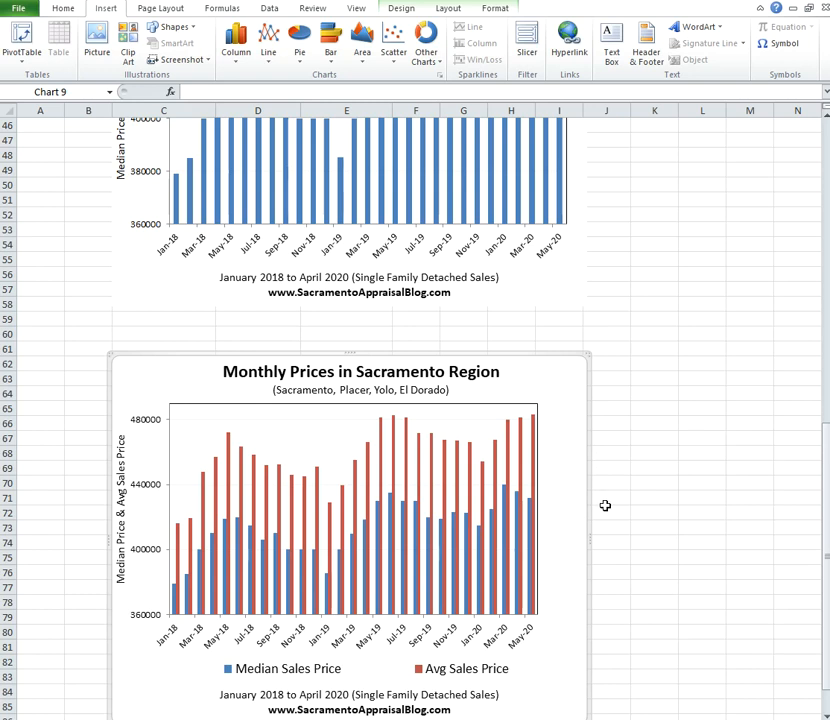
Widen the two-series column chart's plot area to fill the free space on its right side, then deselect the chart.
{"action": "scroll", "coordinate": [605, 508], "scroll_direction": "down", "scroll_amount": 2}
{"action": "scroll", "coordinate": [605, 508], "scroll_direction": "down", "scroll_amount": 1}
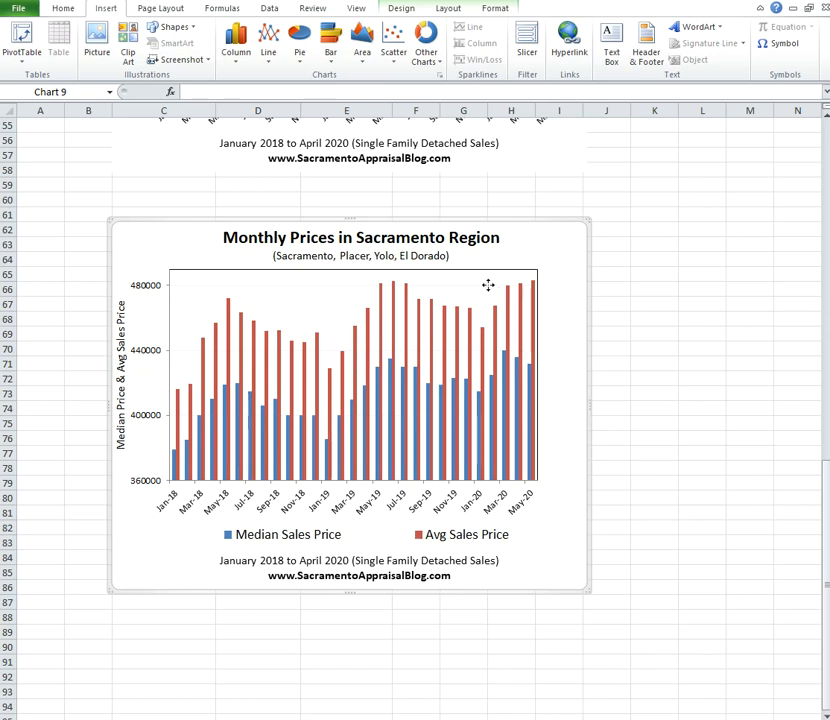
{"action": "left_click", "coordinate": [543, 372]}
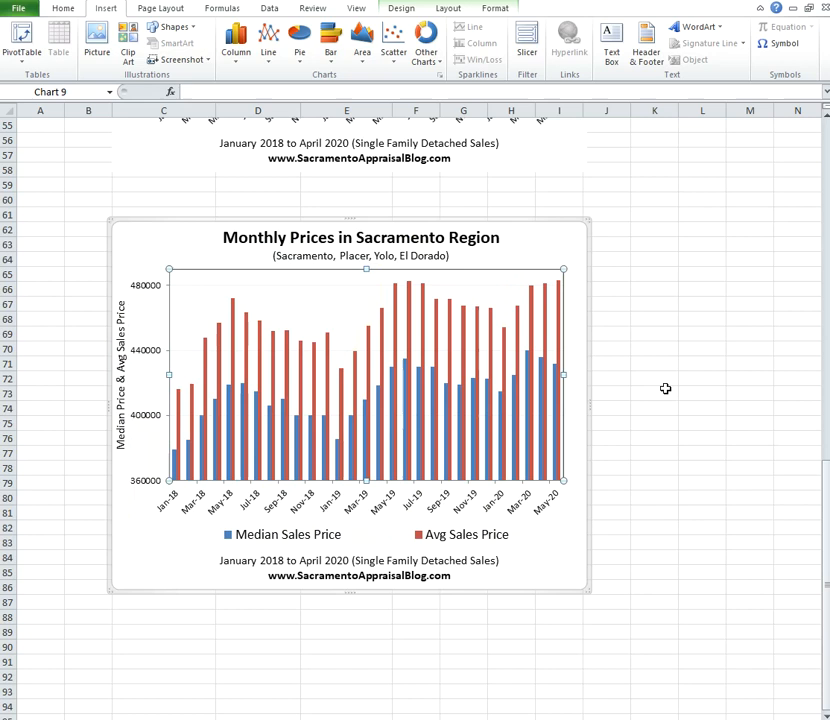
{"action": "left_click", "coordinate": [645, 395]}
Move the Monthly Median Price column chart up and to the right so it sits just below the data, starting at row 32.
{"action": "scroll", "coordinate": [638, 405], "scroll_direction": "up", "scroll_amount": 7}
{"action": "scroll", "coordinate": [637, 406], "scroll_direction": "up", "scroll_amount": 11}
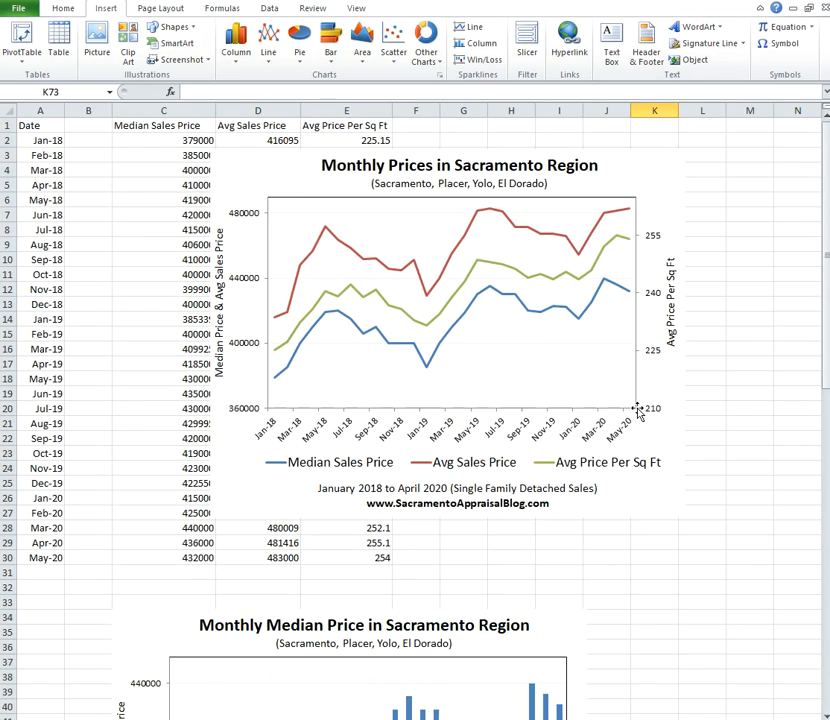
{"action": "scroll", "coordinate": [613, 415], "scroll_direction": "down", "scroll_amount": 3}
{"action": "scroll", "coordinate": [601, 445], "scroll_direction": "up", "scroll_amount": 3}
{"action": "scroll", "coordinate": [585, 315], "scroll_direction": "down", "scroll_amount": 4}
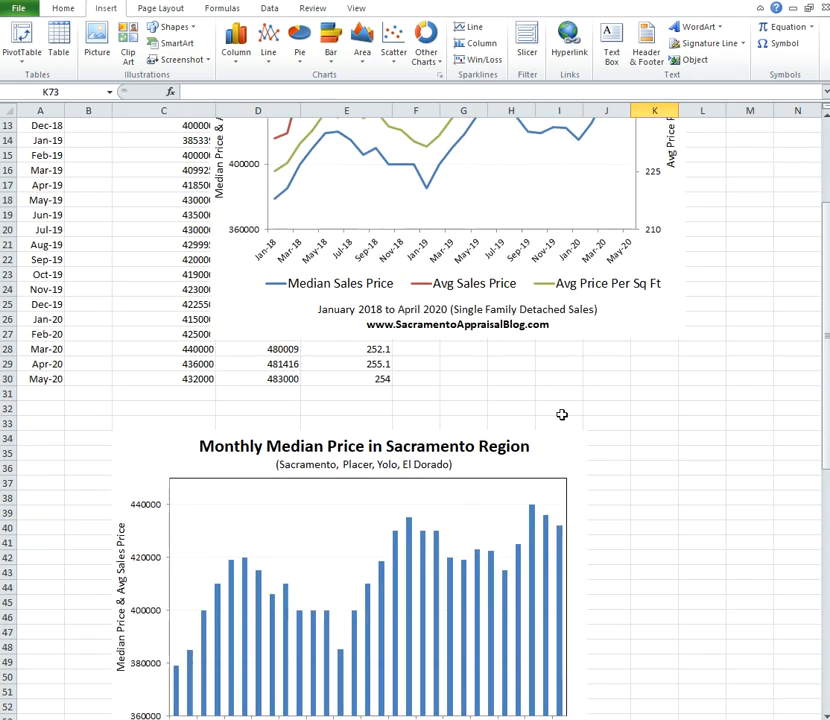
{"action": "left_click_drag", "start_coordinate": [558, 445], "coordinate": [625, 413]}
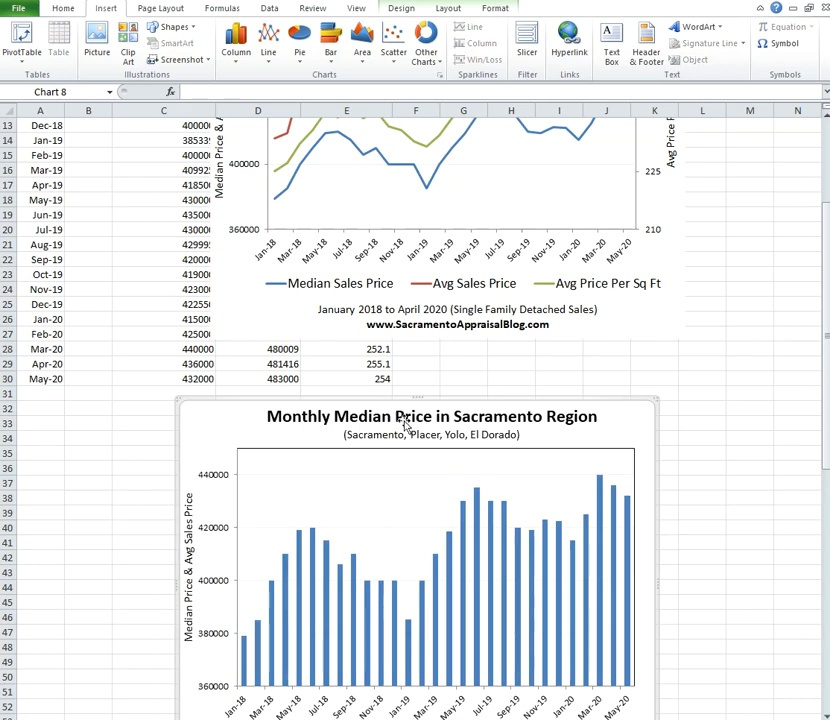
Compare the original three-series line chart with the median price column chart and the two-series column chart below it.
{"action": "scroll", "coordinate": [613, 426], "scroll_direction": "up", "scroll_amount": 4}
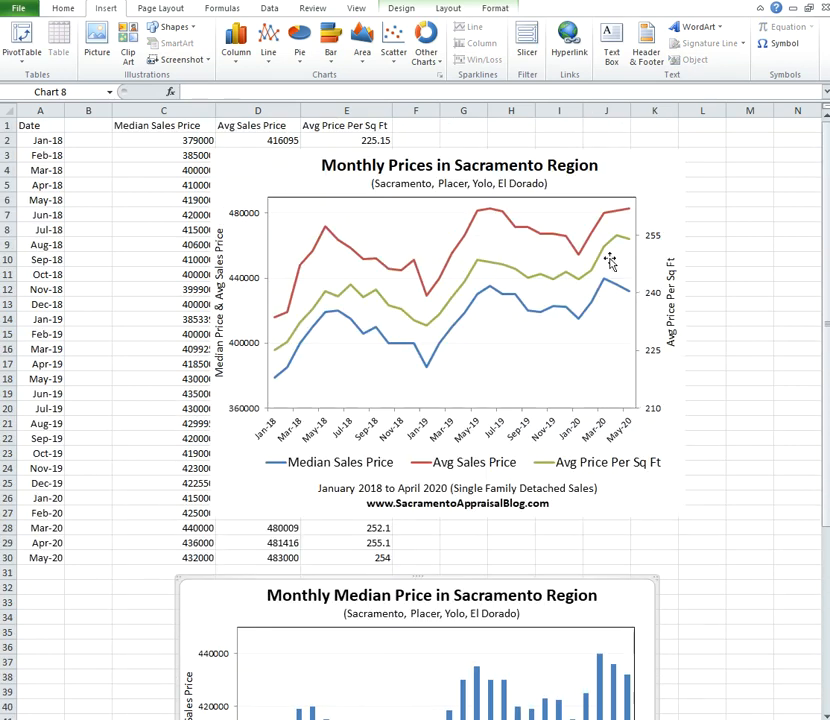
{"action": "scroll", "coordinate": [614, 518], "scroll_direction": "down", "scroll_amount": 2}
{"action": "scroll", "coordinate": [613, 518], "scroll_direction": "down", "scroll_amount": 5}
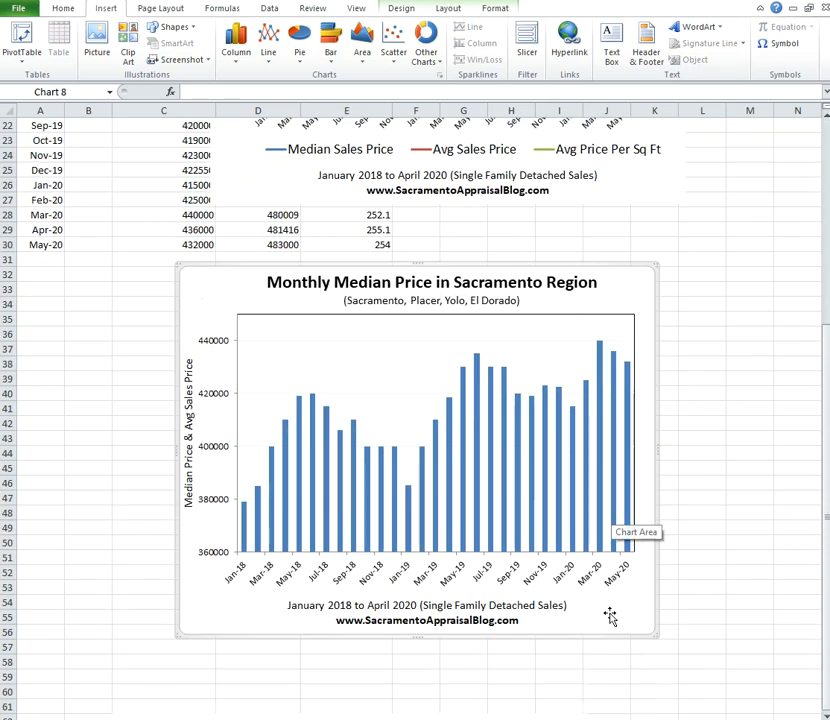
{"action": "scroll", "coordinate": [600, 640], "scroll_direction": "down", "scroll_amount": 3}
{"action": "scroll", "coordinate": [600, 610], "scroll_direction": "up", "scroll_amount": 4}
{"action": "scroll", "coordinate": [685, 554], "scroll_direction": "up", "scroll_amount": 6}
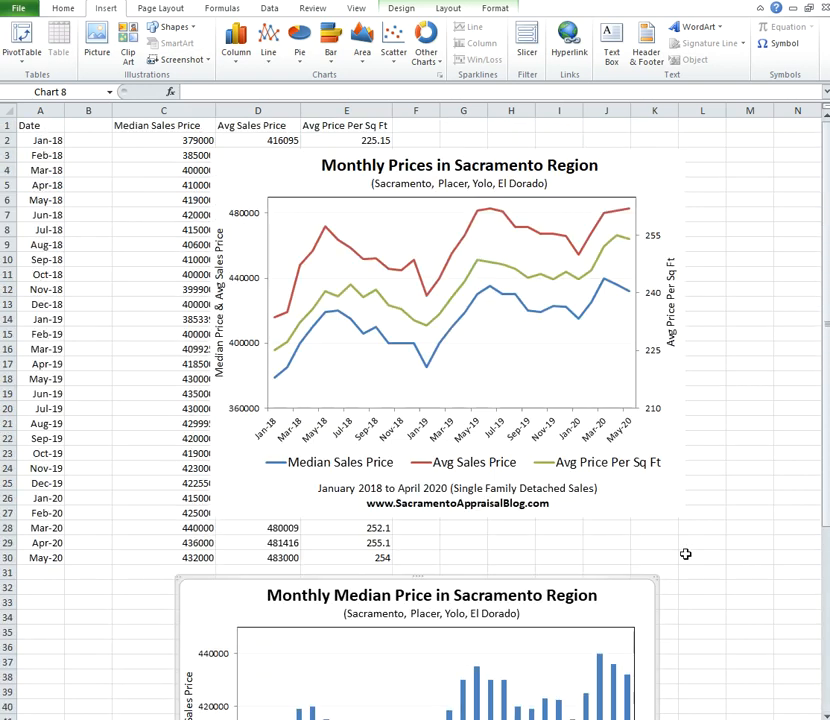
{"action": "scroll", "coordinate": [685, 553], "scroll_direction": "down", "scroll_amount": 20}
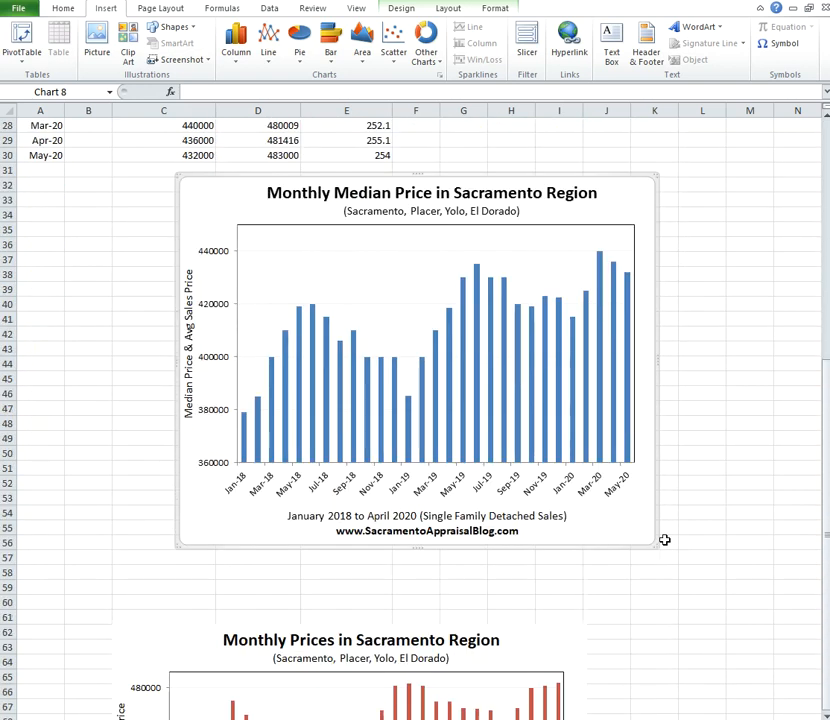
{"action": "scroll", "coordinate": [669, 582], "scroll_direction": "up", "scroll_amount": 20}
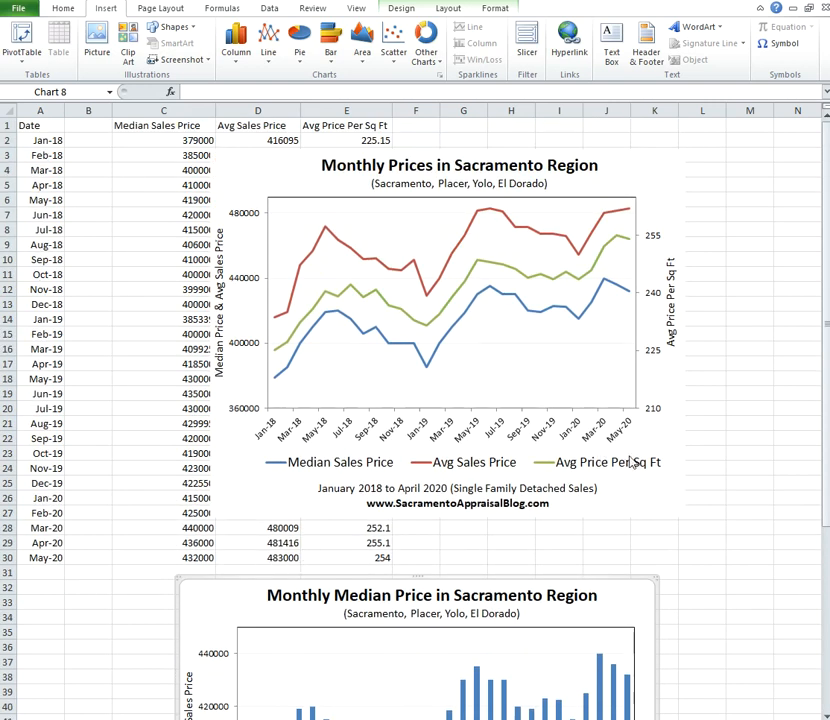
{"action": "right_click", "coordinate": [581, 321]}
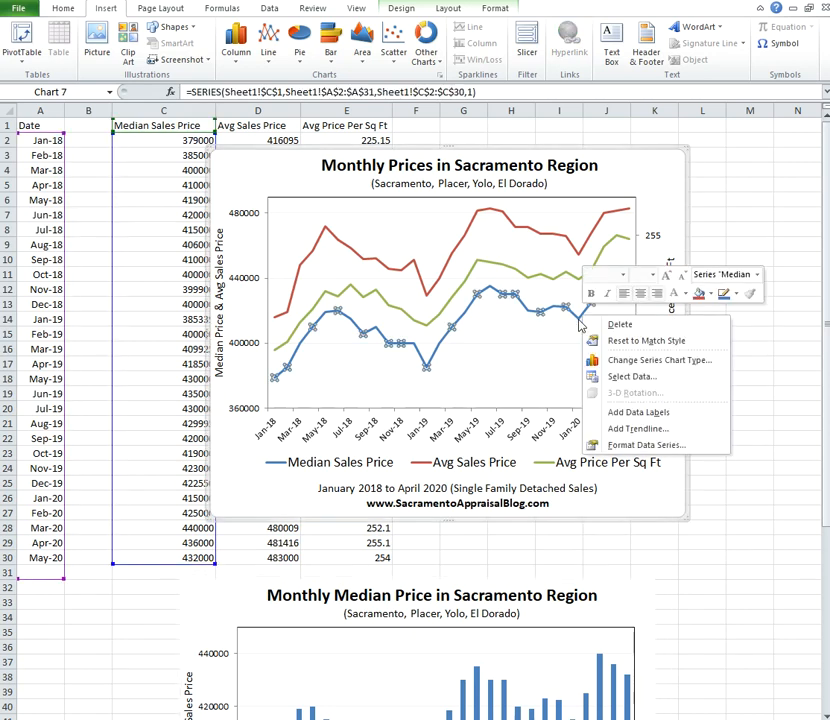
{"action": "key", "text": "Escape"}
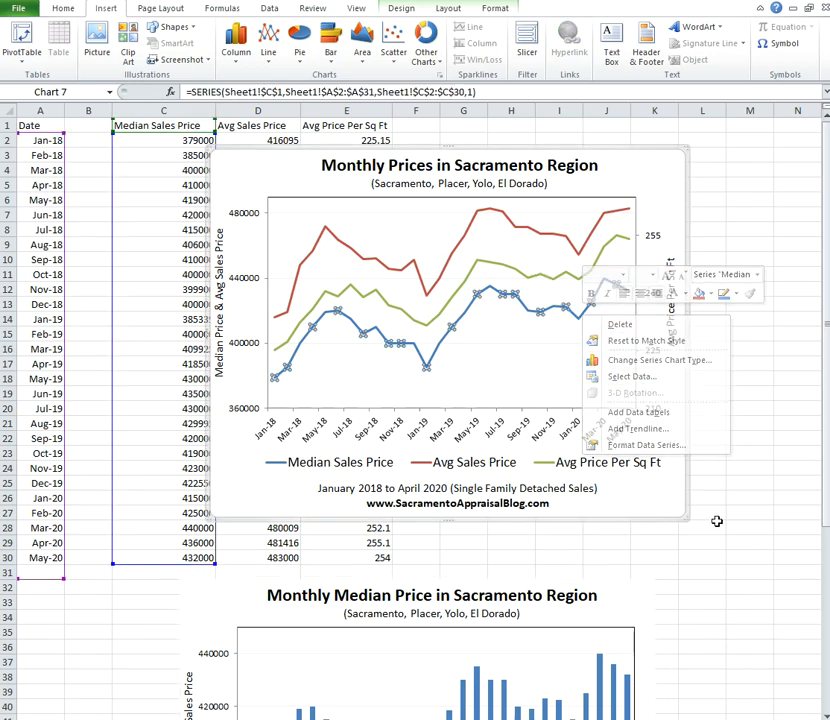
{"action": "scroll", "coordinate": [680, 602], "scroll_direction": "down", "scroll_amount": 5}
{"action": "scroll", "coordinate": [615, 570], "scroll_direction": "down", "scroll_amount": 16}
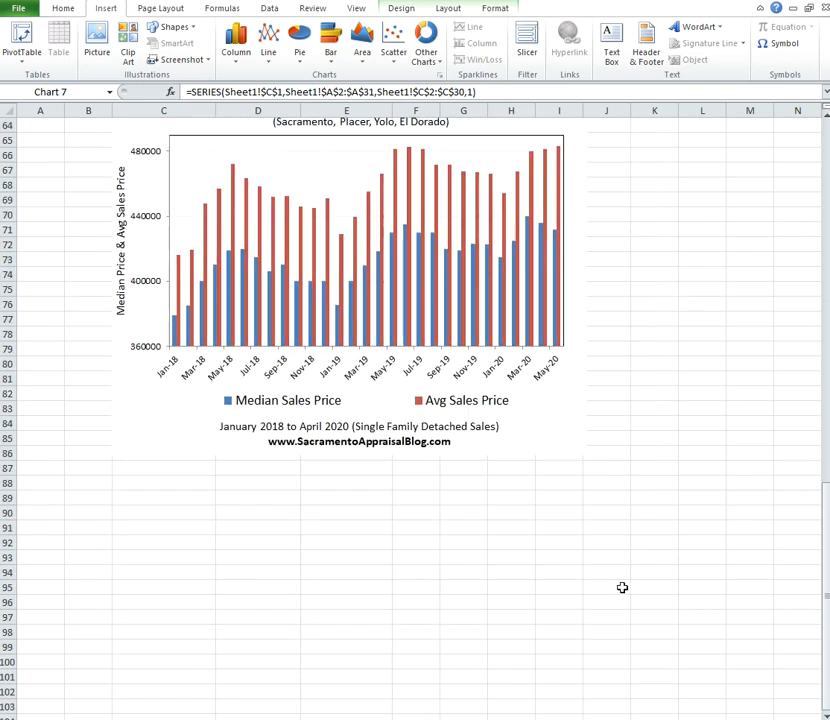
{"action": "scroll", "coordinate": [660, 580], "scroll_direction": "up", "scroll_amount": 18}
{"action": "scroll", "coordinate": [680, 556], "scroll_direction": "up", "scroll_amount": 3}
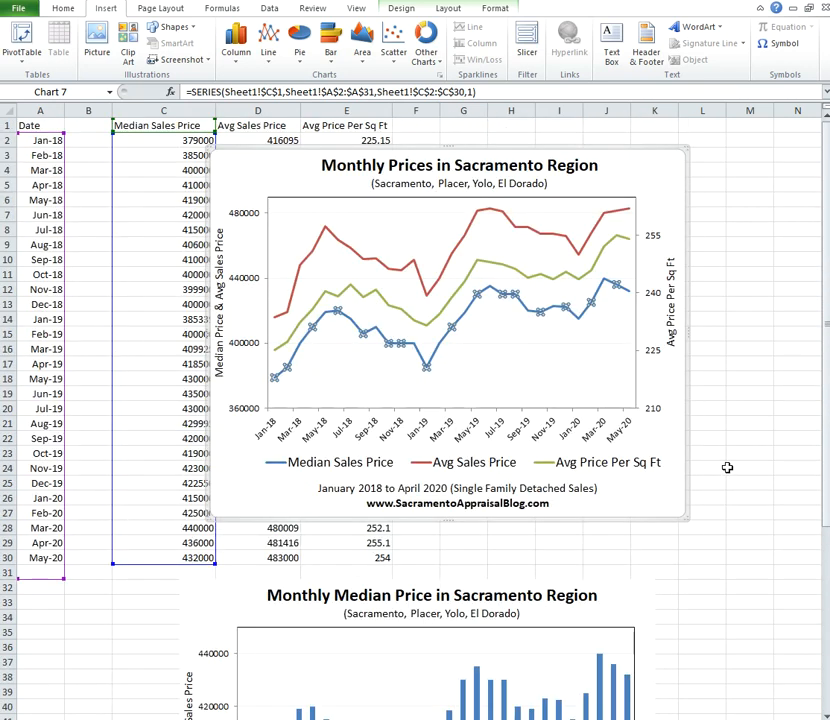
{"action": "left_click", "coordinate": [728, 470]}
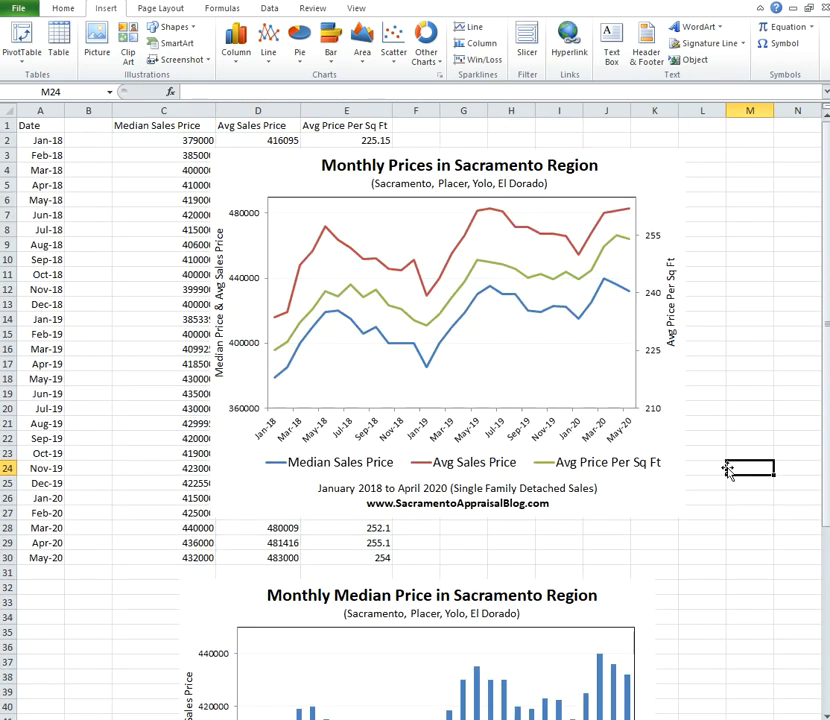